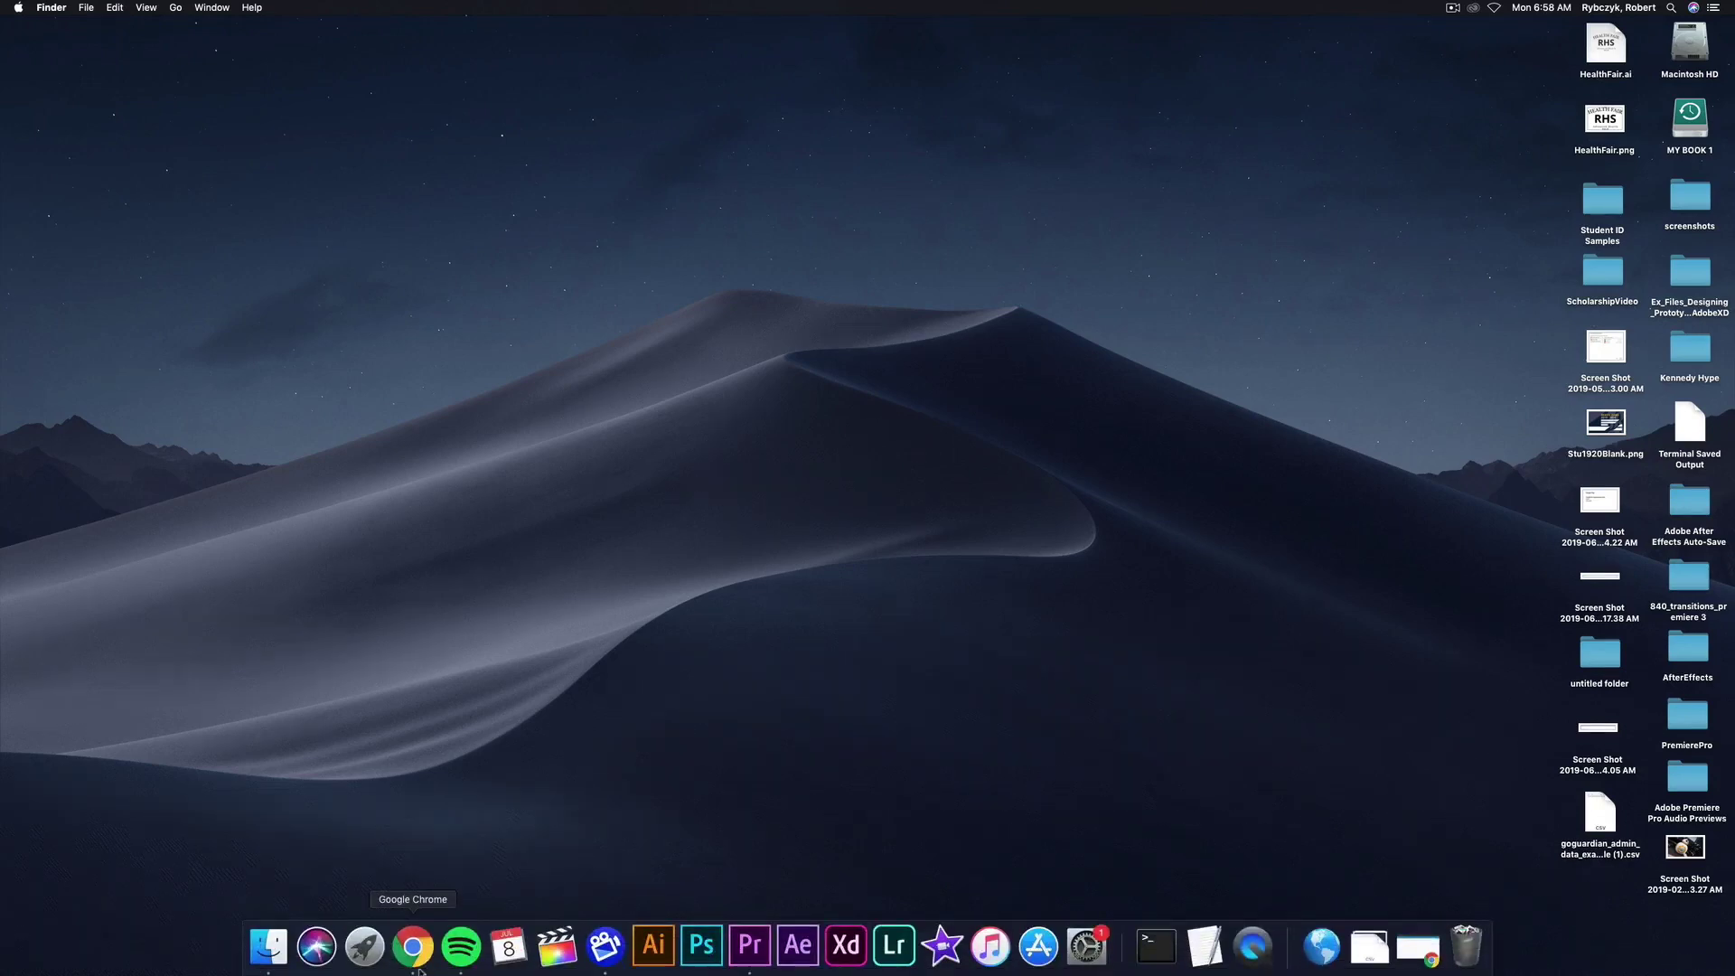
Launch Chrome and load the GoGuardian Teacher site at teacher.goguardian.com
{"action": "left_click", "coordinate": [414, 942]}
{"action": "type", "text": "teacher.gog"}
{"action": "key", "text": "Return"}
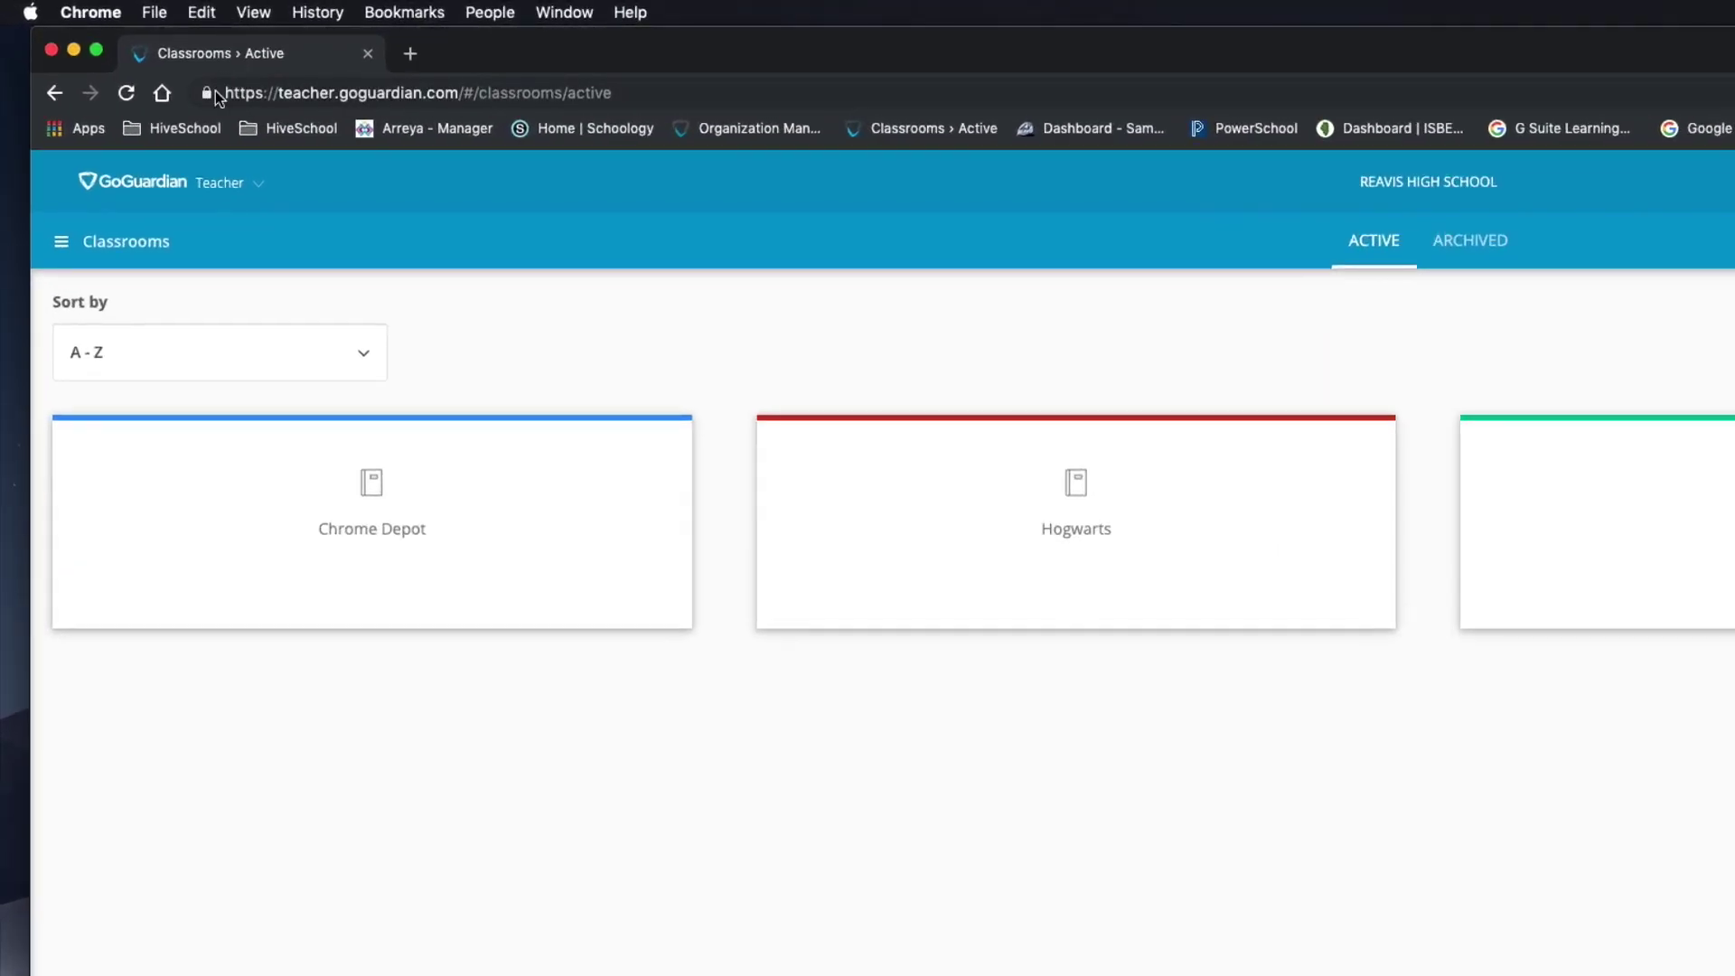
Bookmark the Classrooms page to the bookmarks bar and reopen it from the bookmark in a new tab
{"action": "left_click_drag", "start_coordinate": [208, 90], "coordinate": [837, 128]}
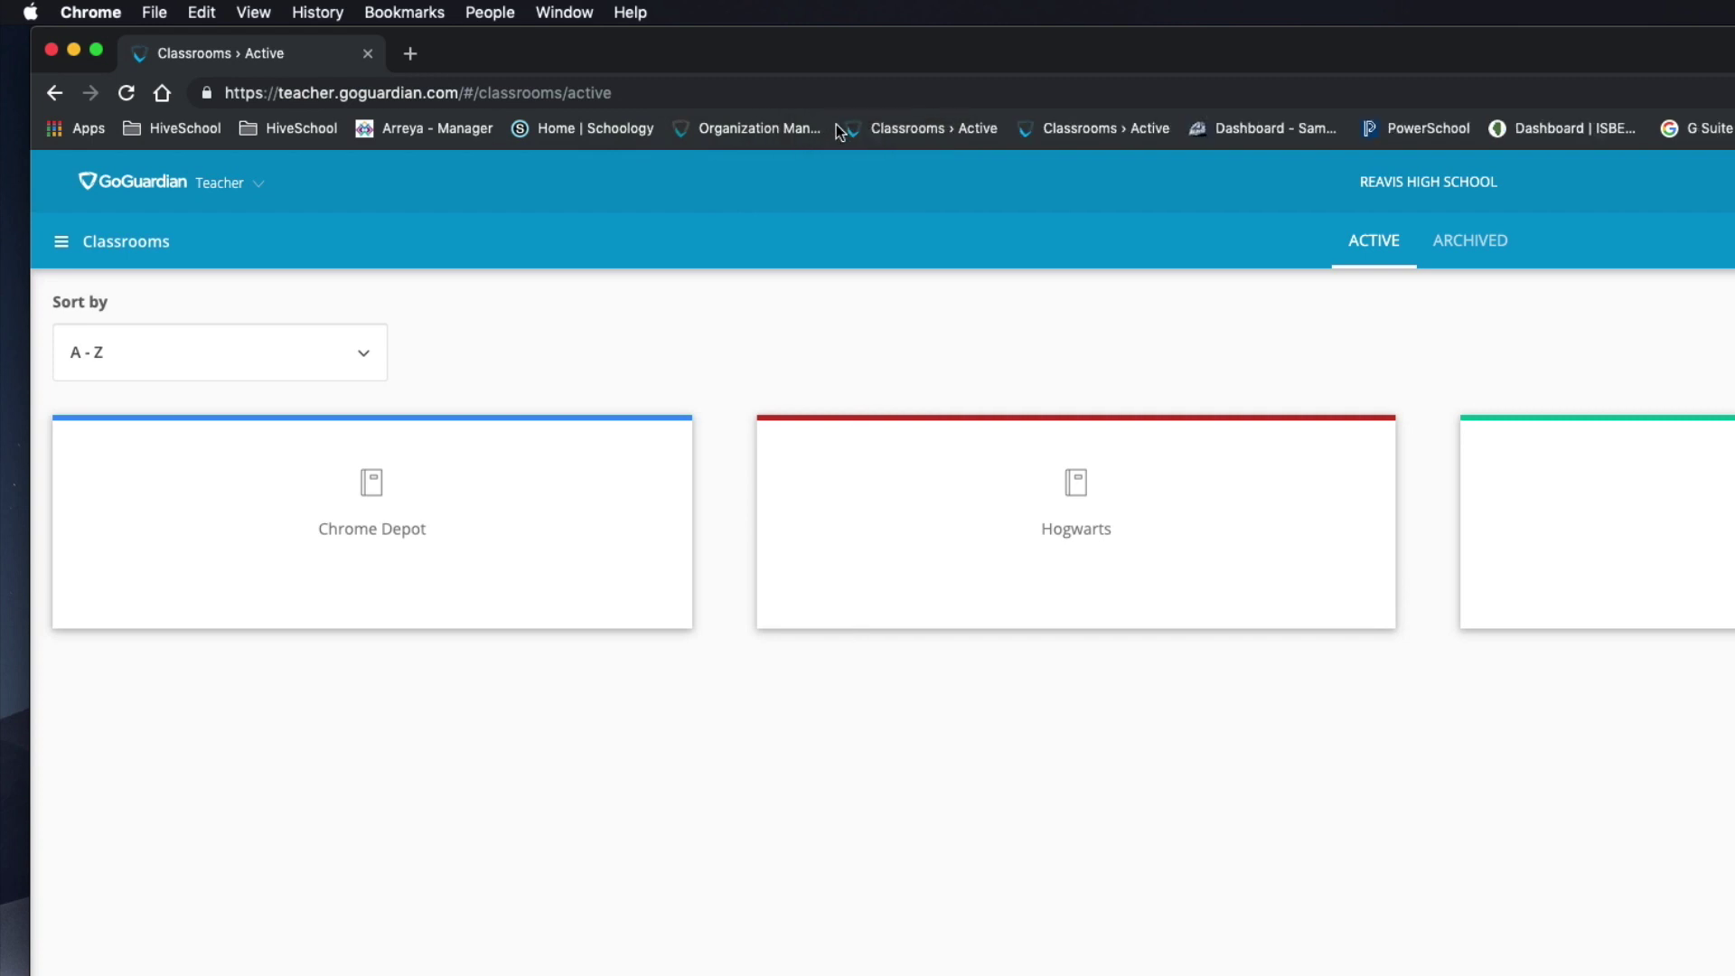
{"action": "left_click", "coordinate": [411, 56]}
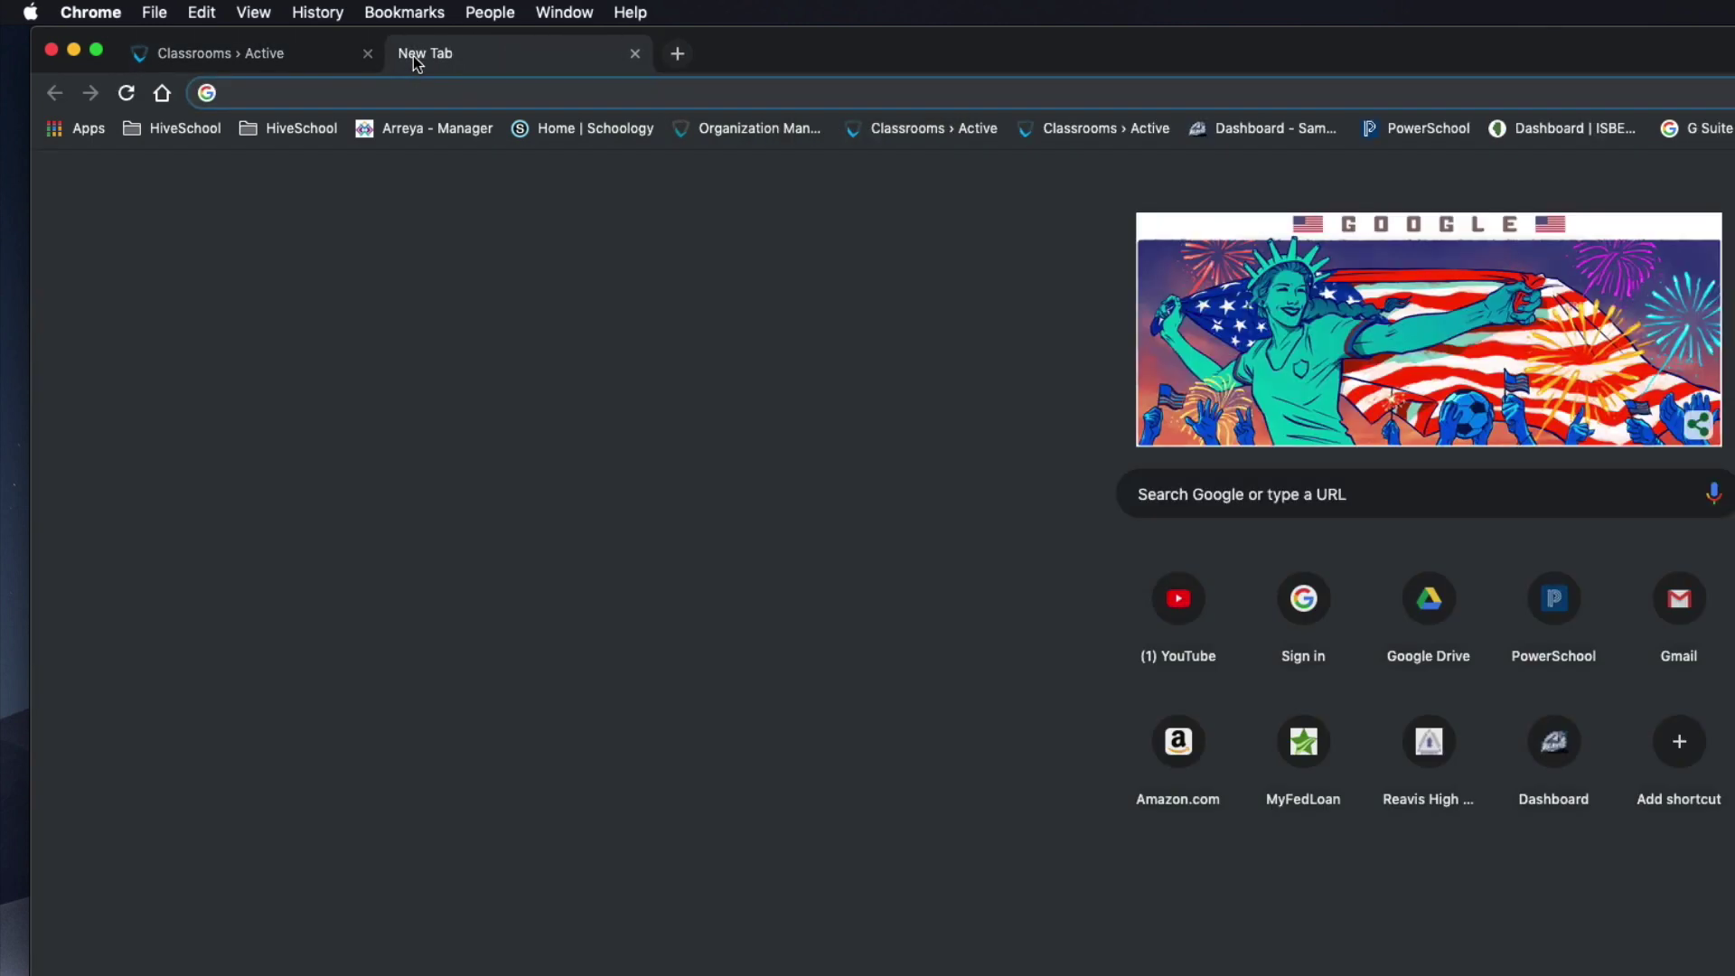
{"action": "left_click", "coordinate": [931, 131]}
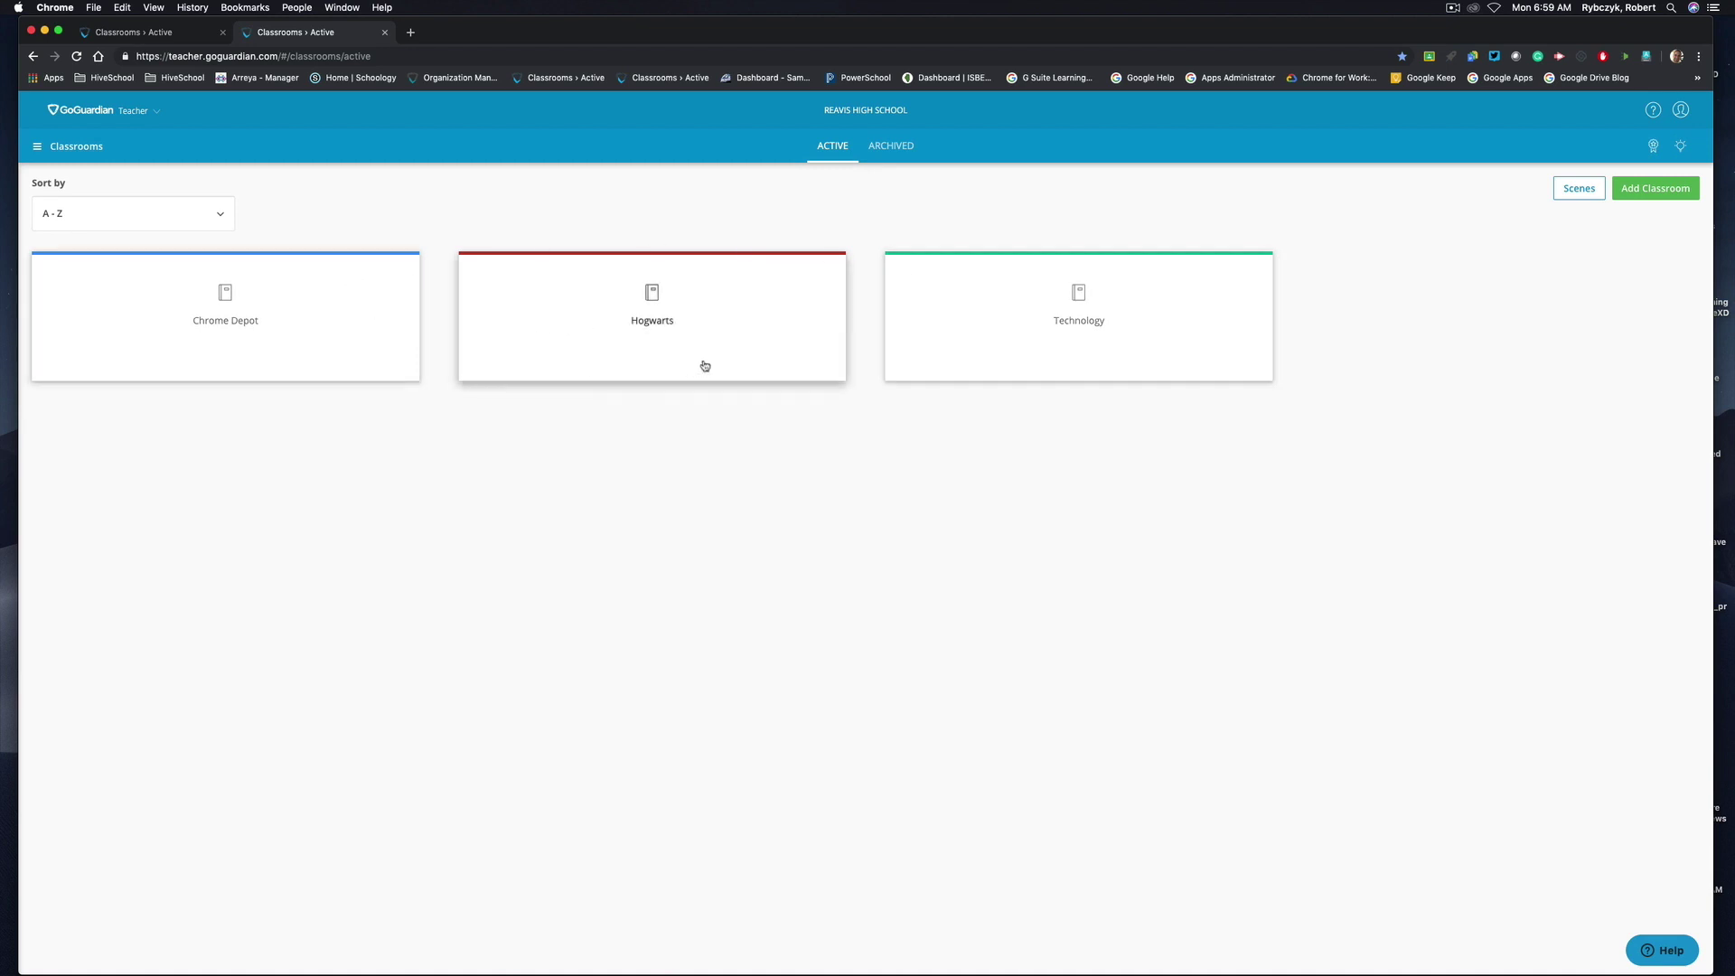
Open the Hogwarts classroom's students list and view its enroll code under Add Students
{"action": "left_click", "coordinate": [656, 325]}
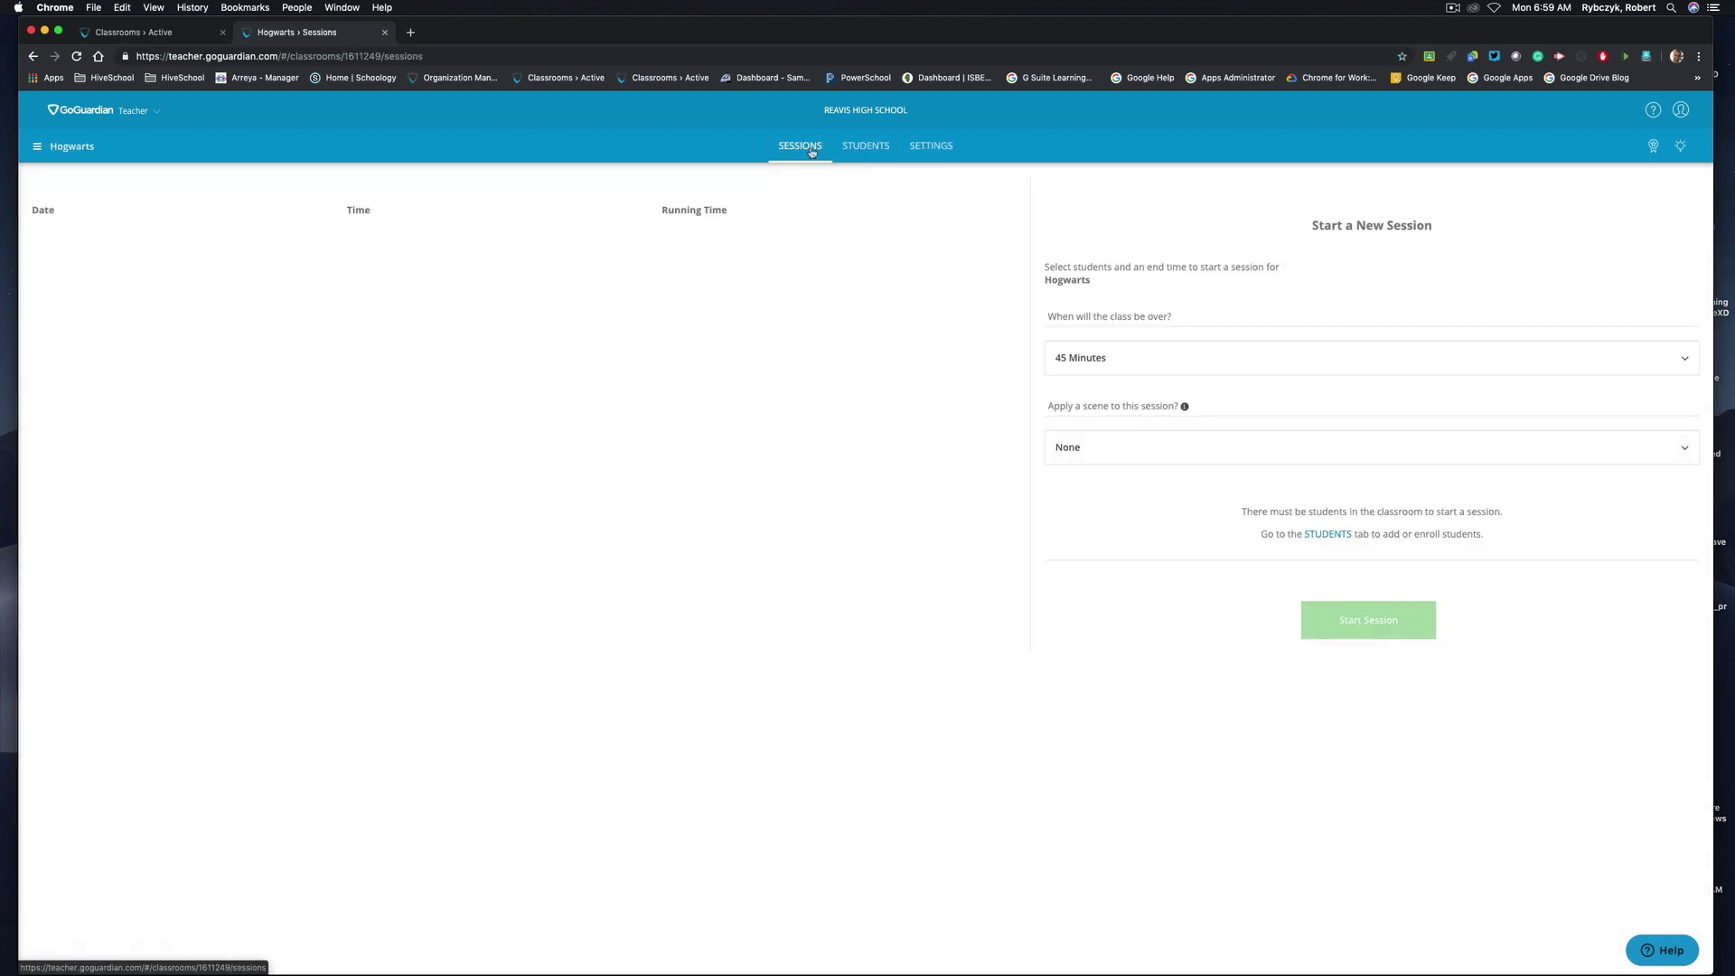
{"action": "left_click", "coordinate": [871, 150]}
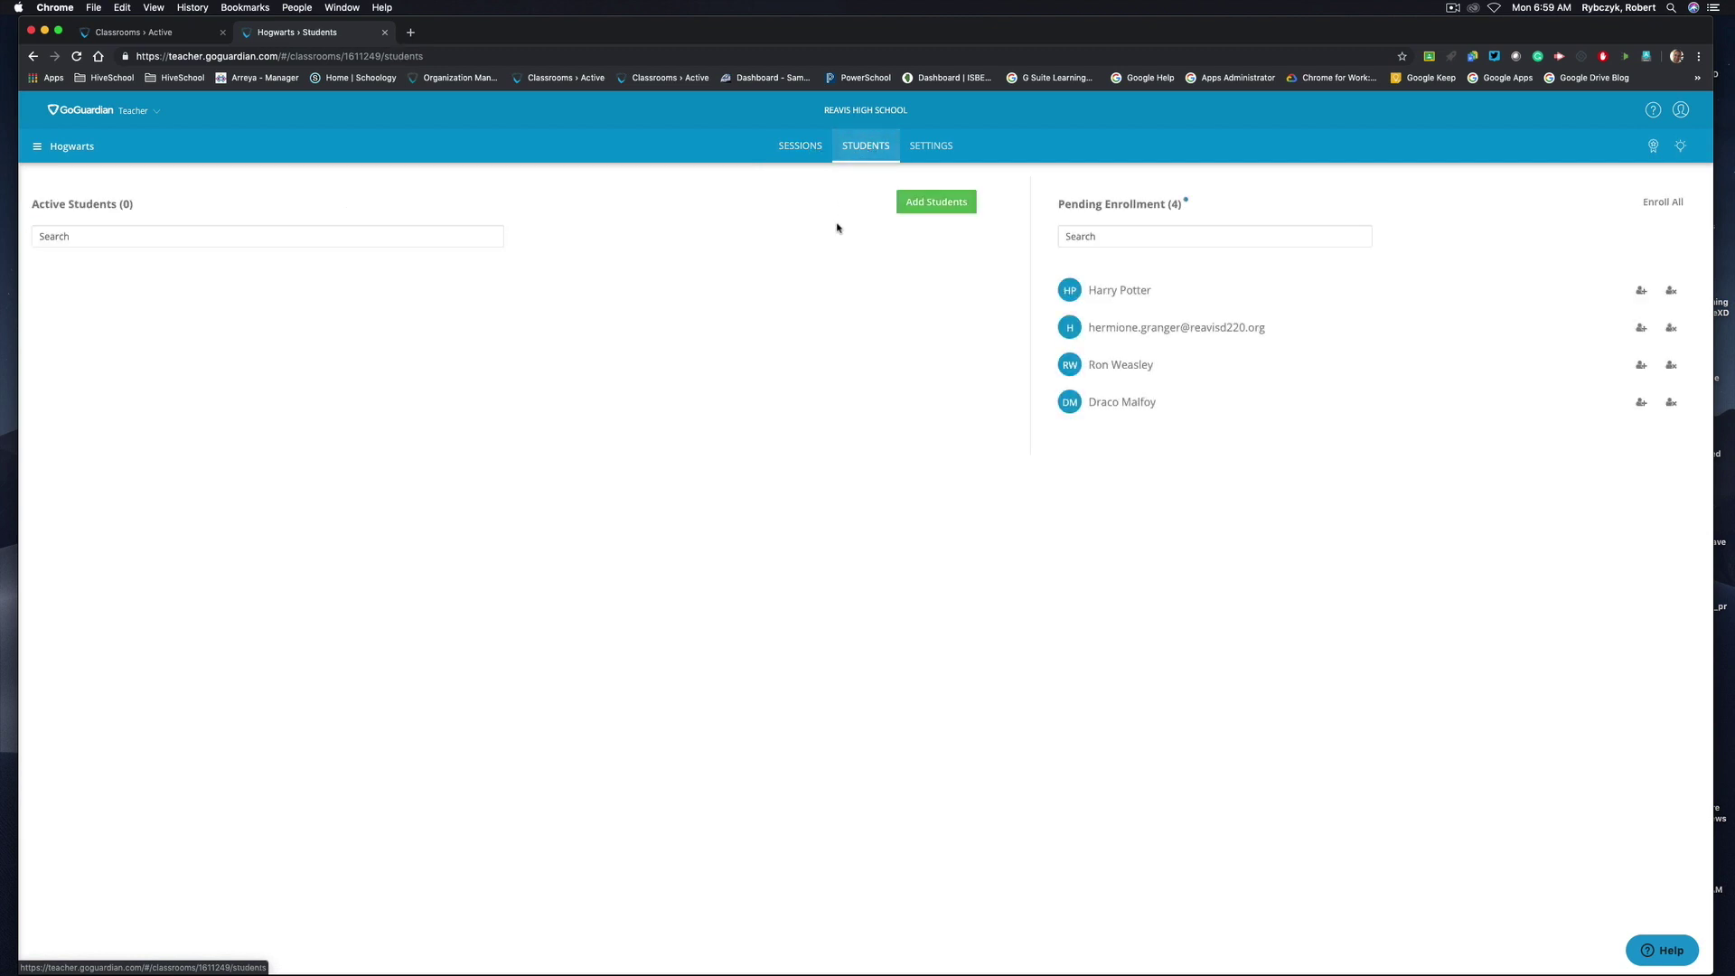
{"action": "left_click", "coordinate": [921, 208]}
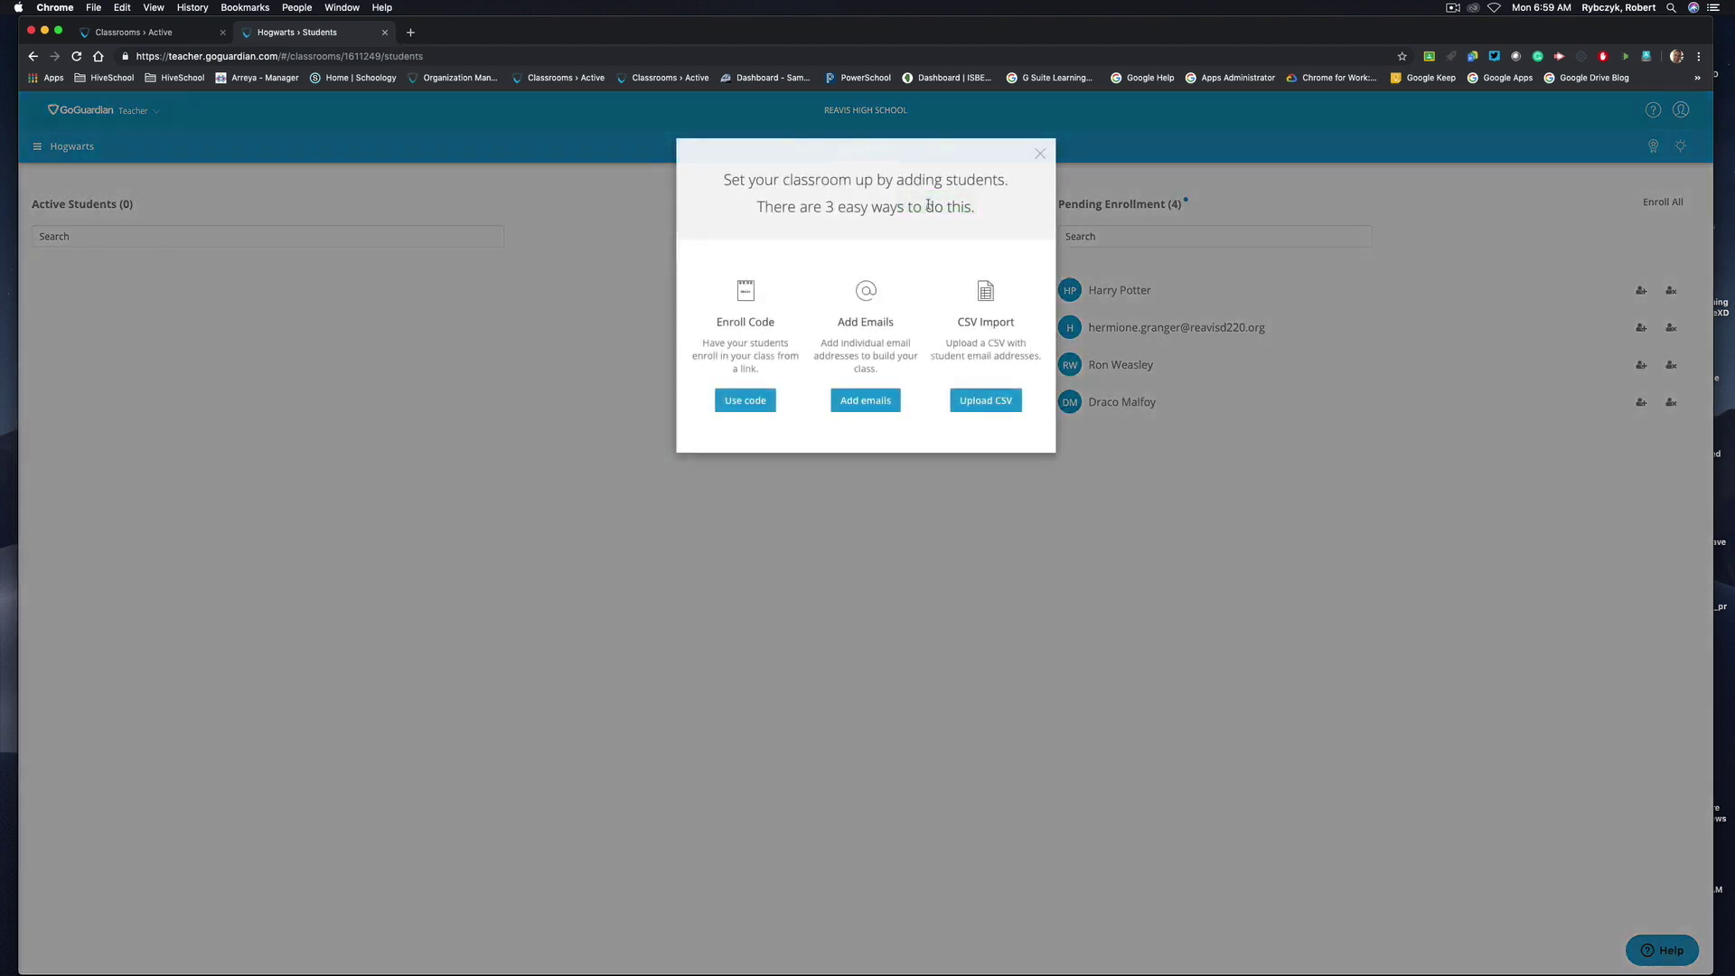
{"action": "left_click", "coordinate": [745, 400]}
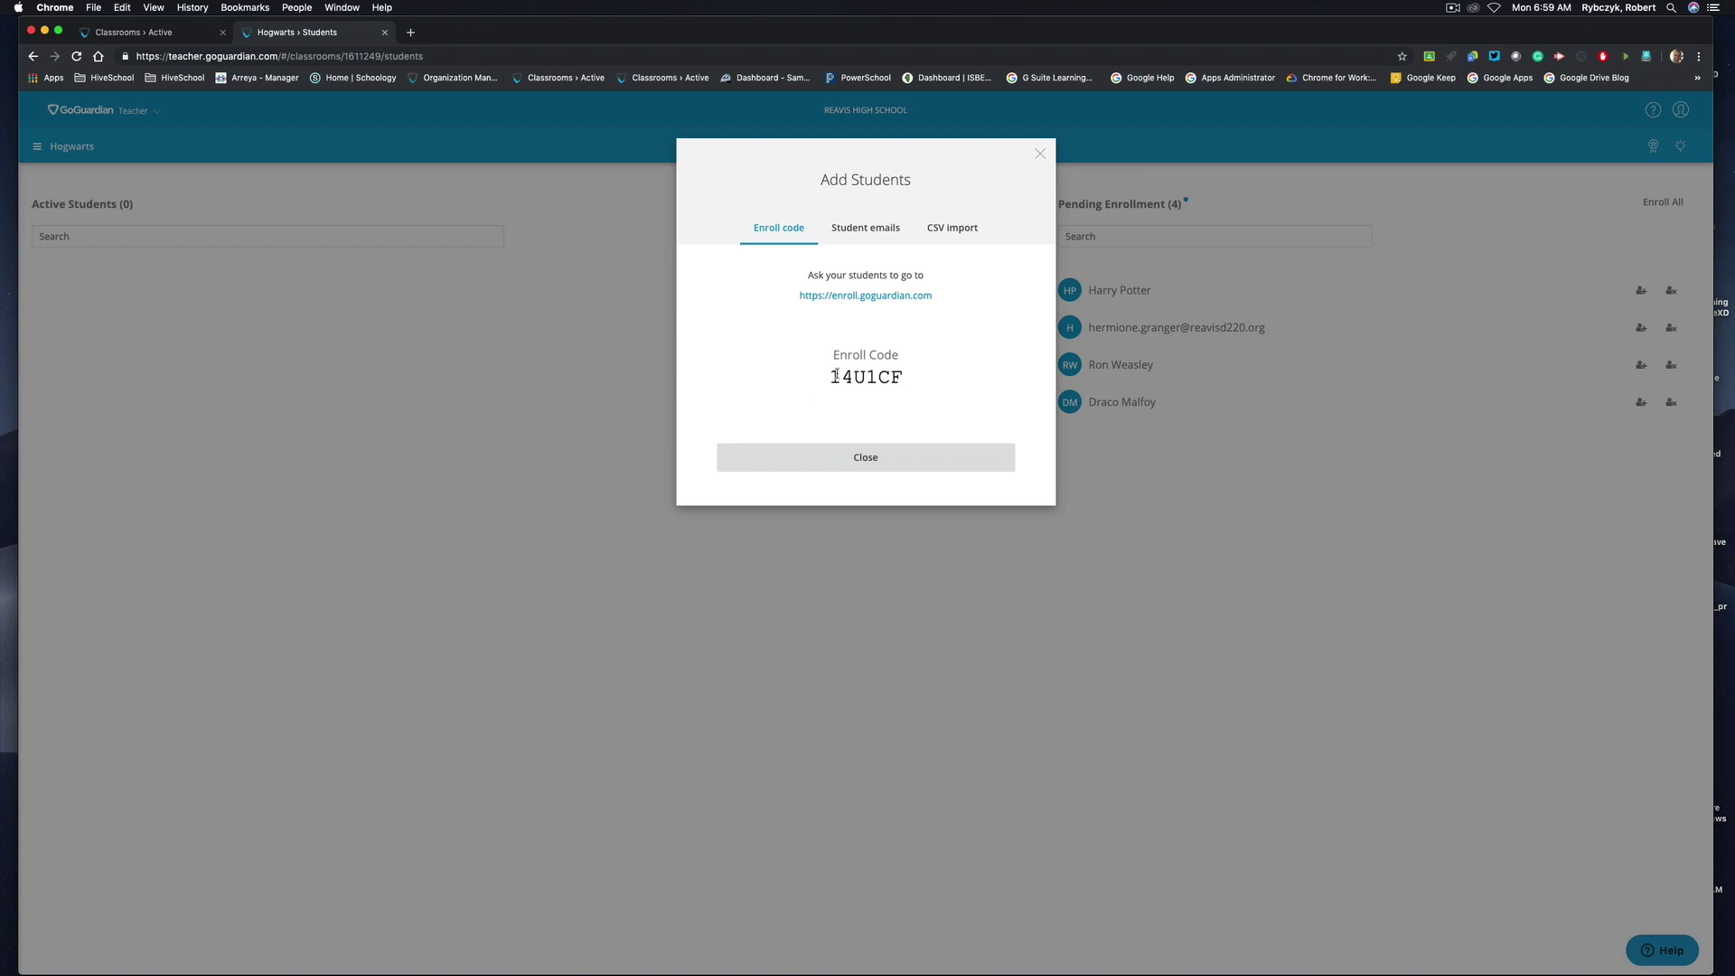
{"action": "left_click_drag", "start_coordinate": [833, 376], "coordinate": [924, 386]}
{"action": "left_click", "coordinate": [1103, 507]}
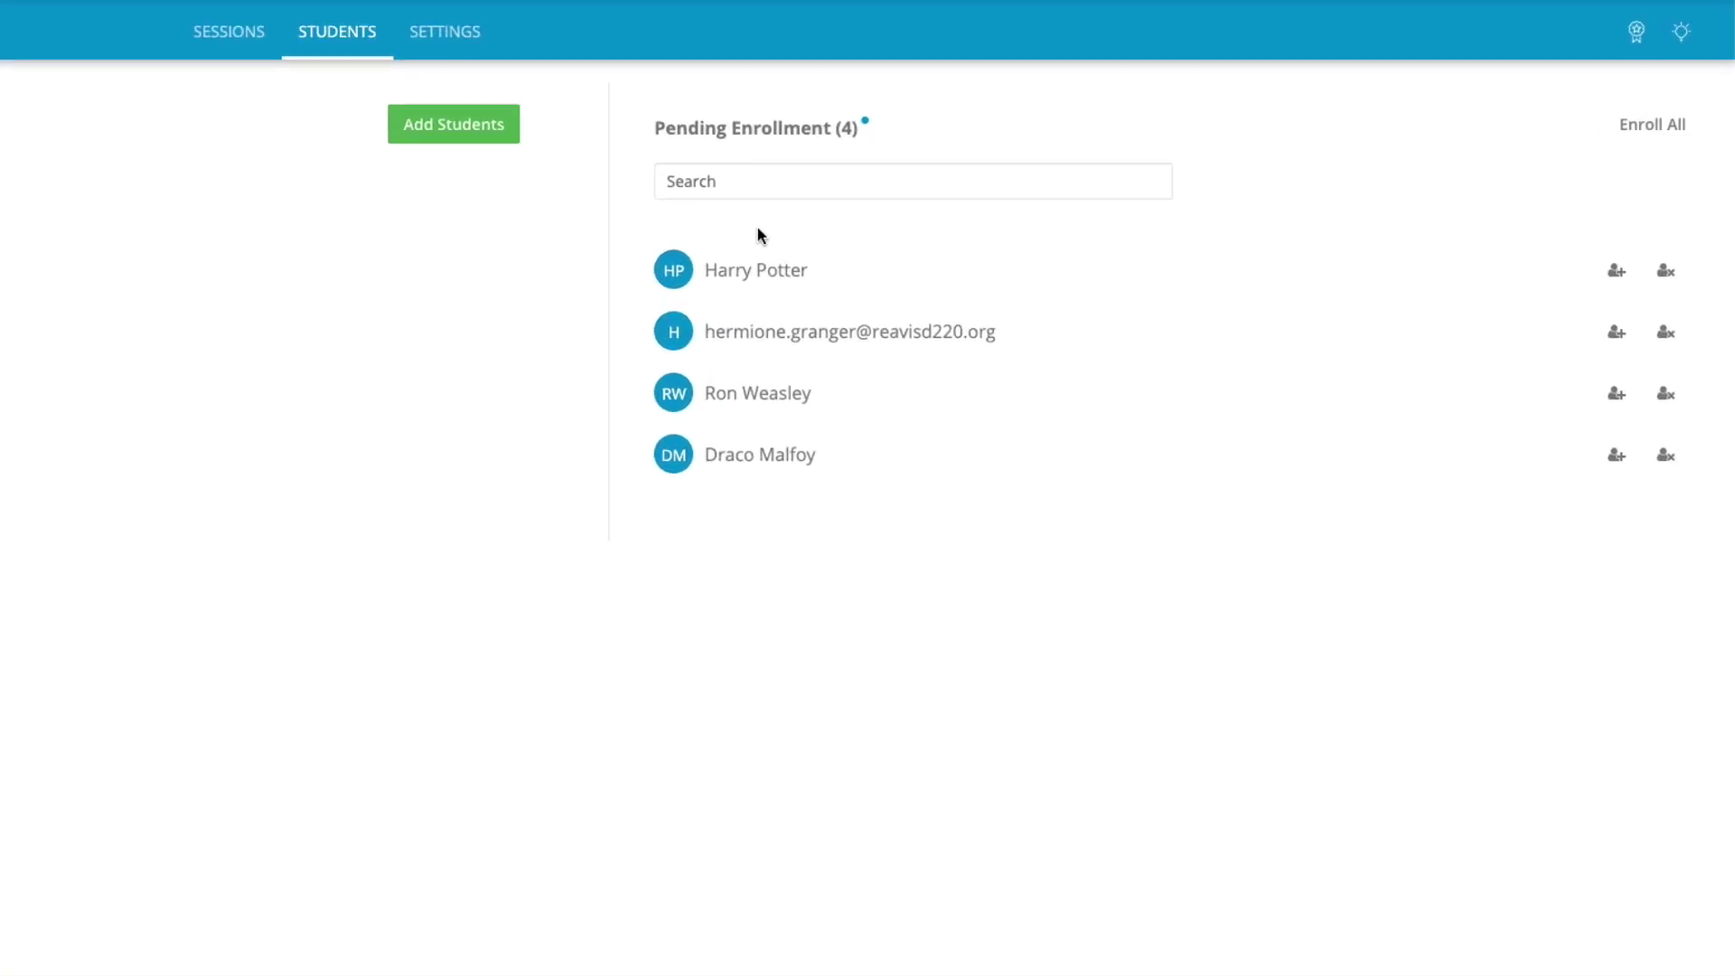
Enroll each of the four pending students into Hogwarts
{"action": "left_click", "coordinate": [1616, 273]}
{"action": "left_click", "coordinate": [1615, 273]}
{"action": "left_click", "coordinate": [1615, 273]}
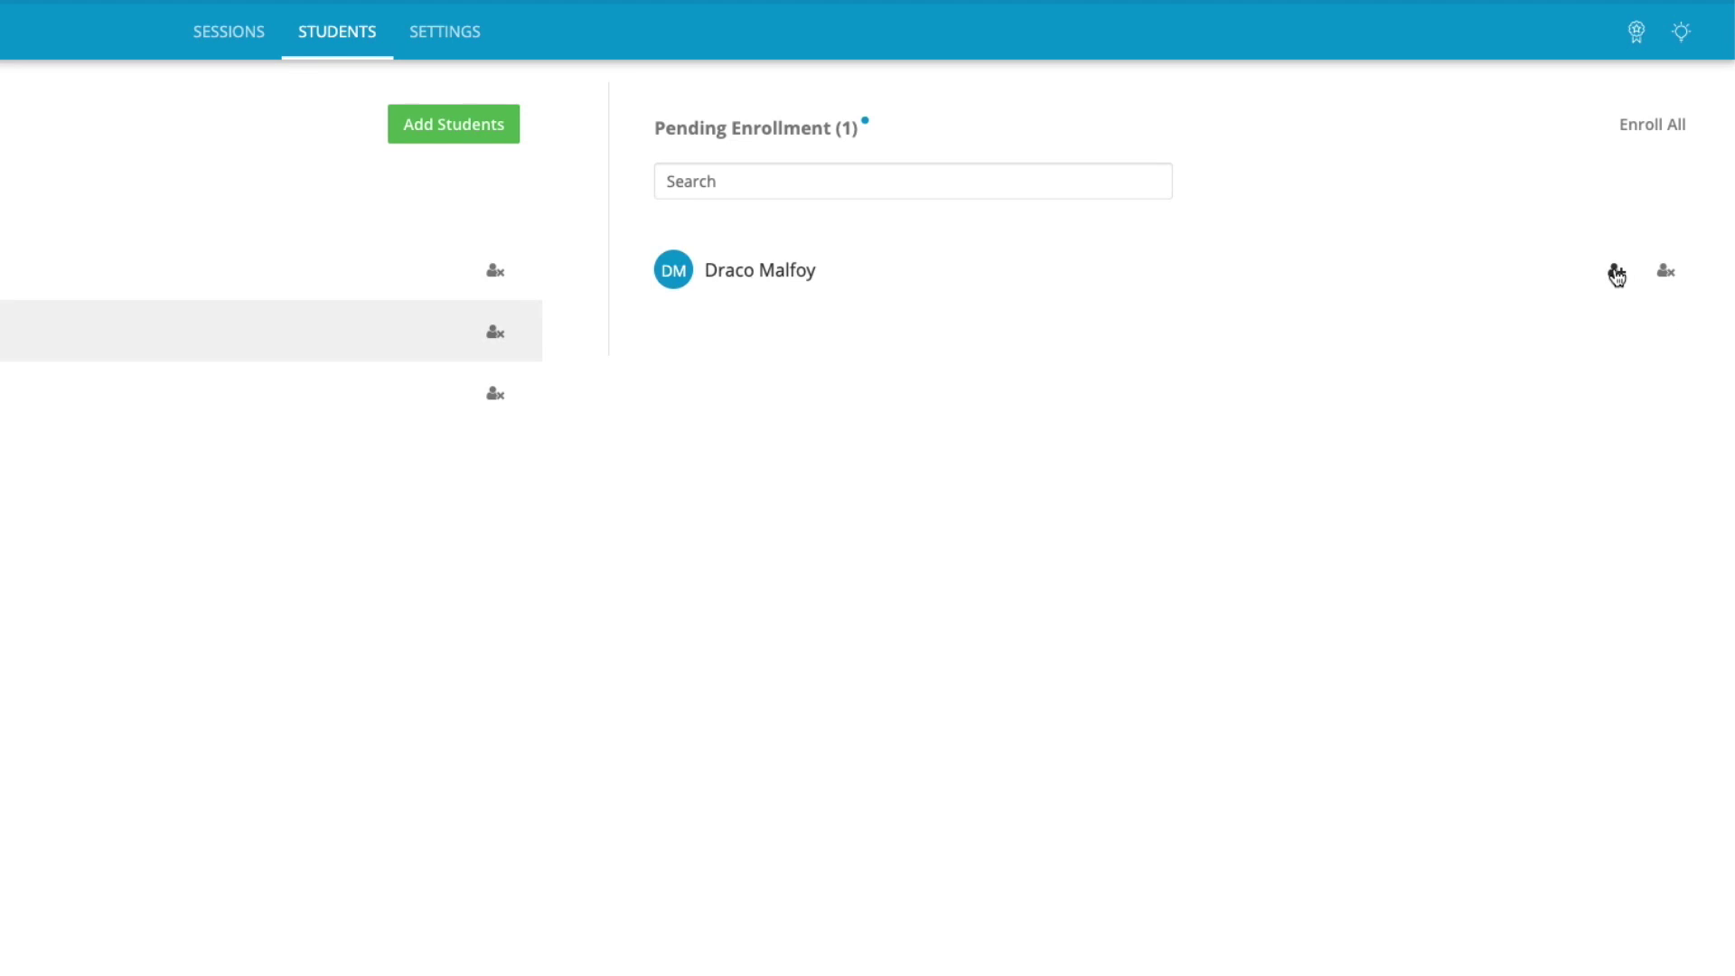
{"action": "left_click", "coordinate": [1616, 273]}
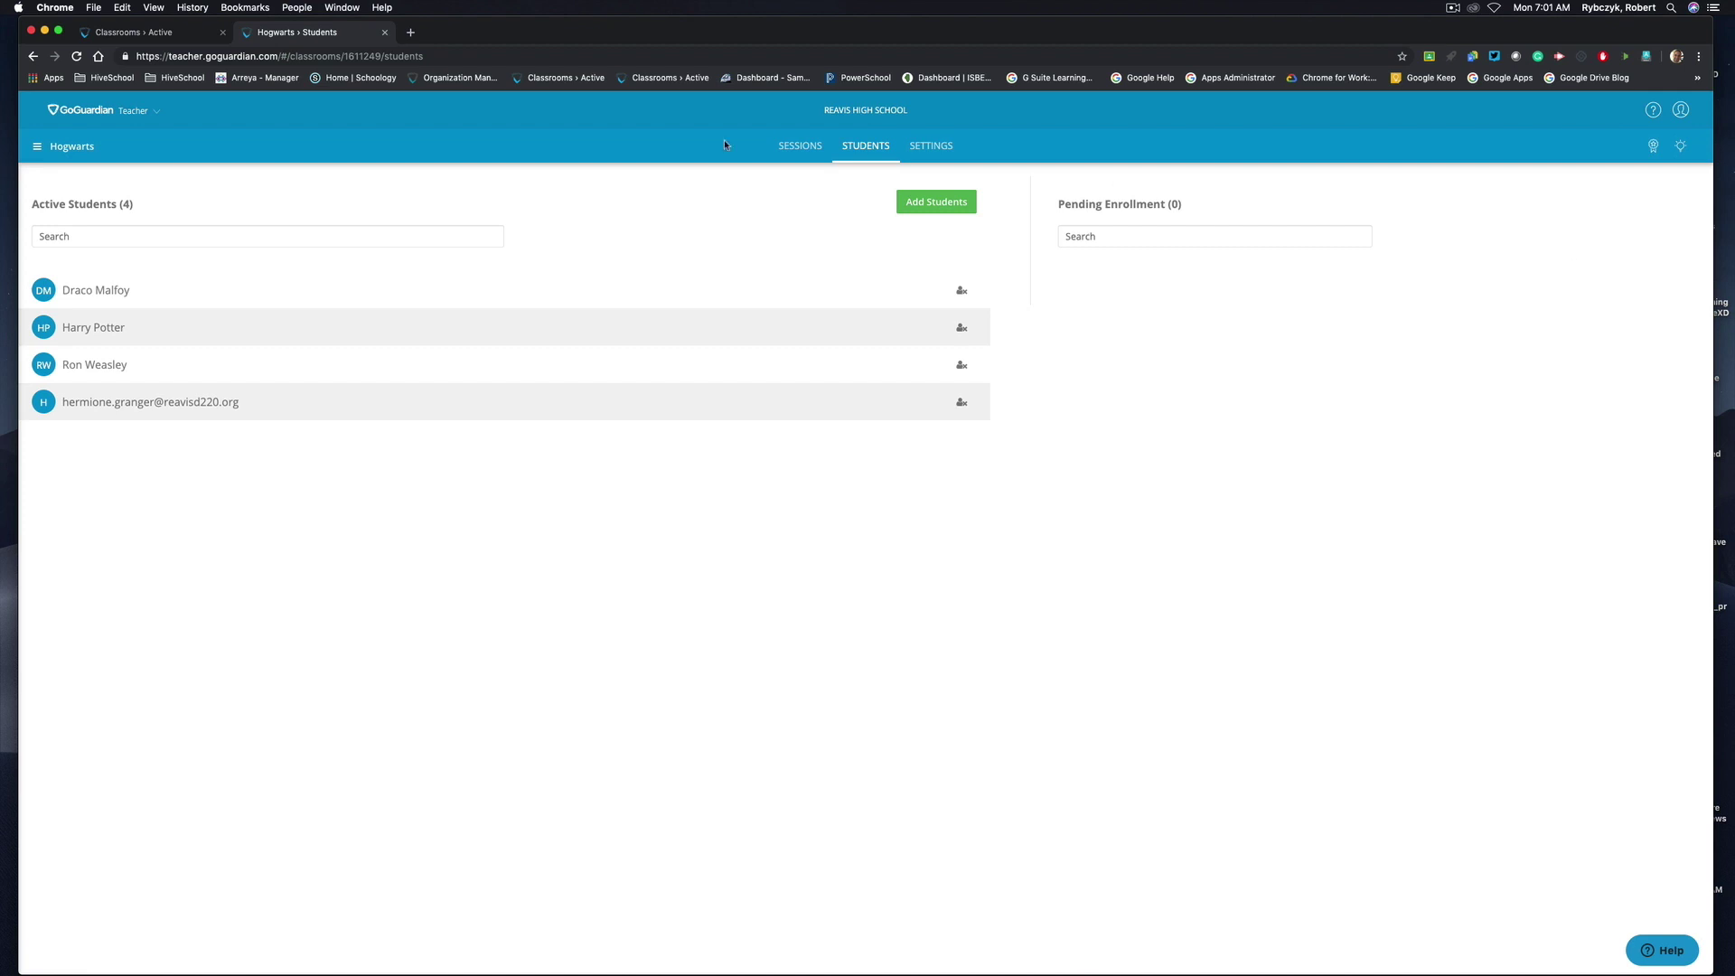
Start a Hogwarts session ending after 45 Minutes, with the scene left as None
{"action": "left_click", "coordinate": [803, 151]}
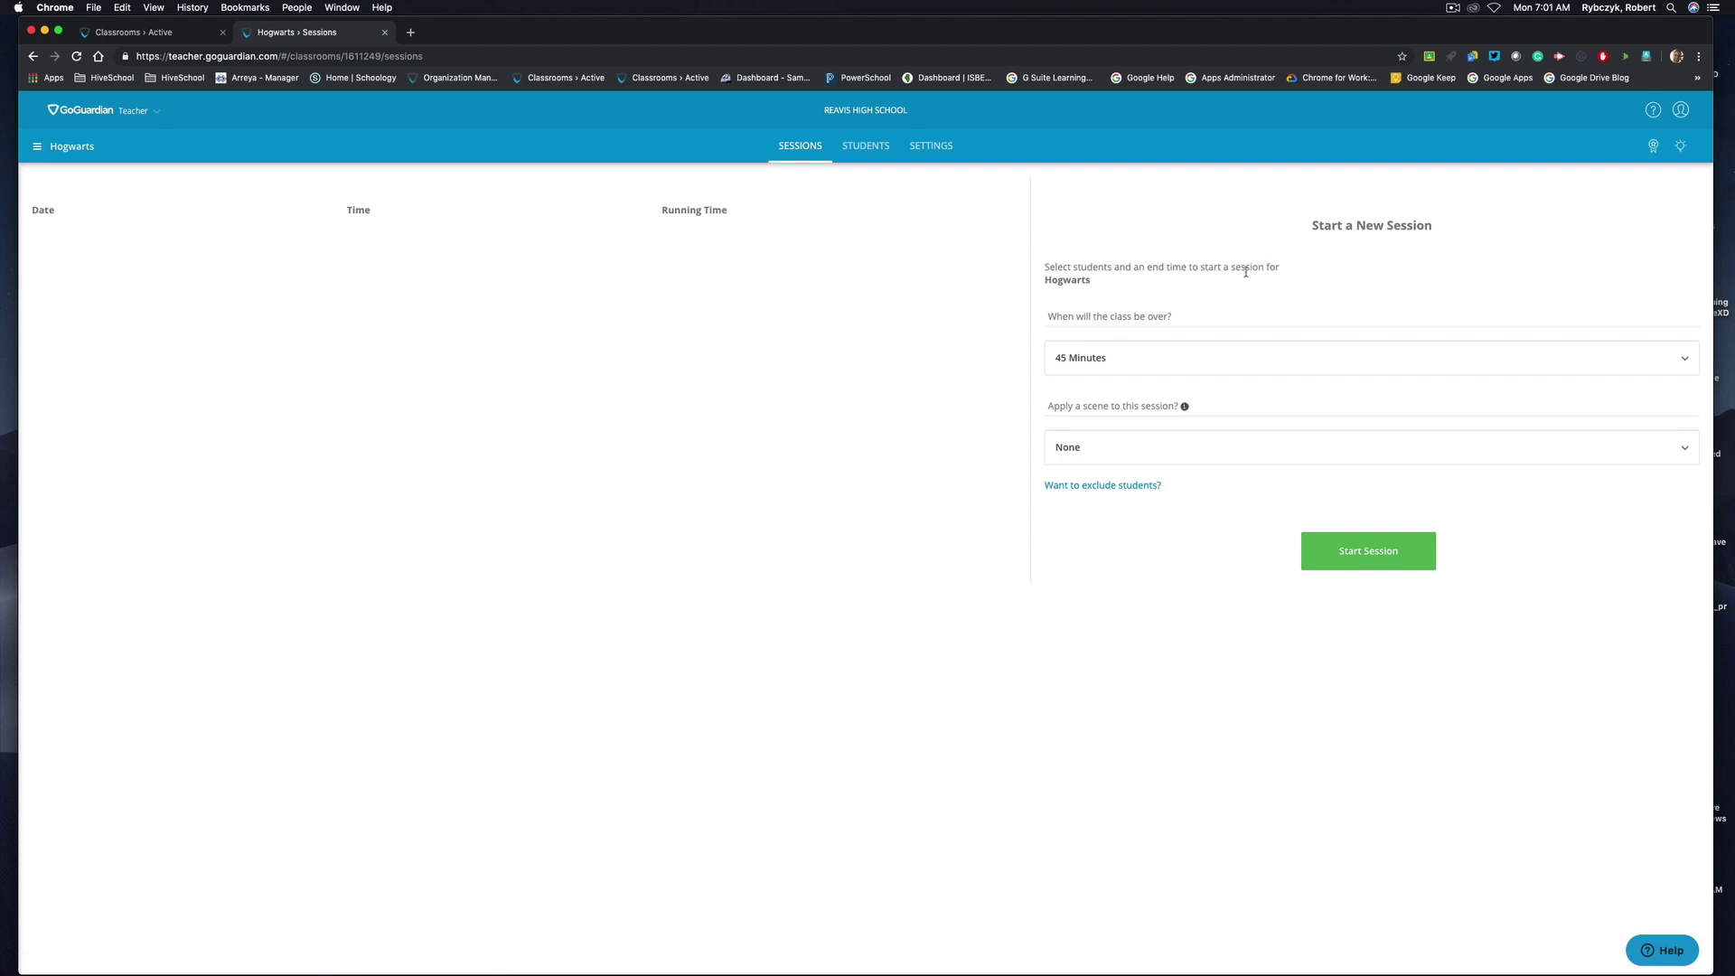
{"action": "left_click", "coordinate": [1104, 366]}
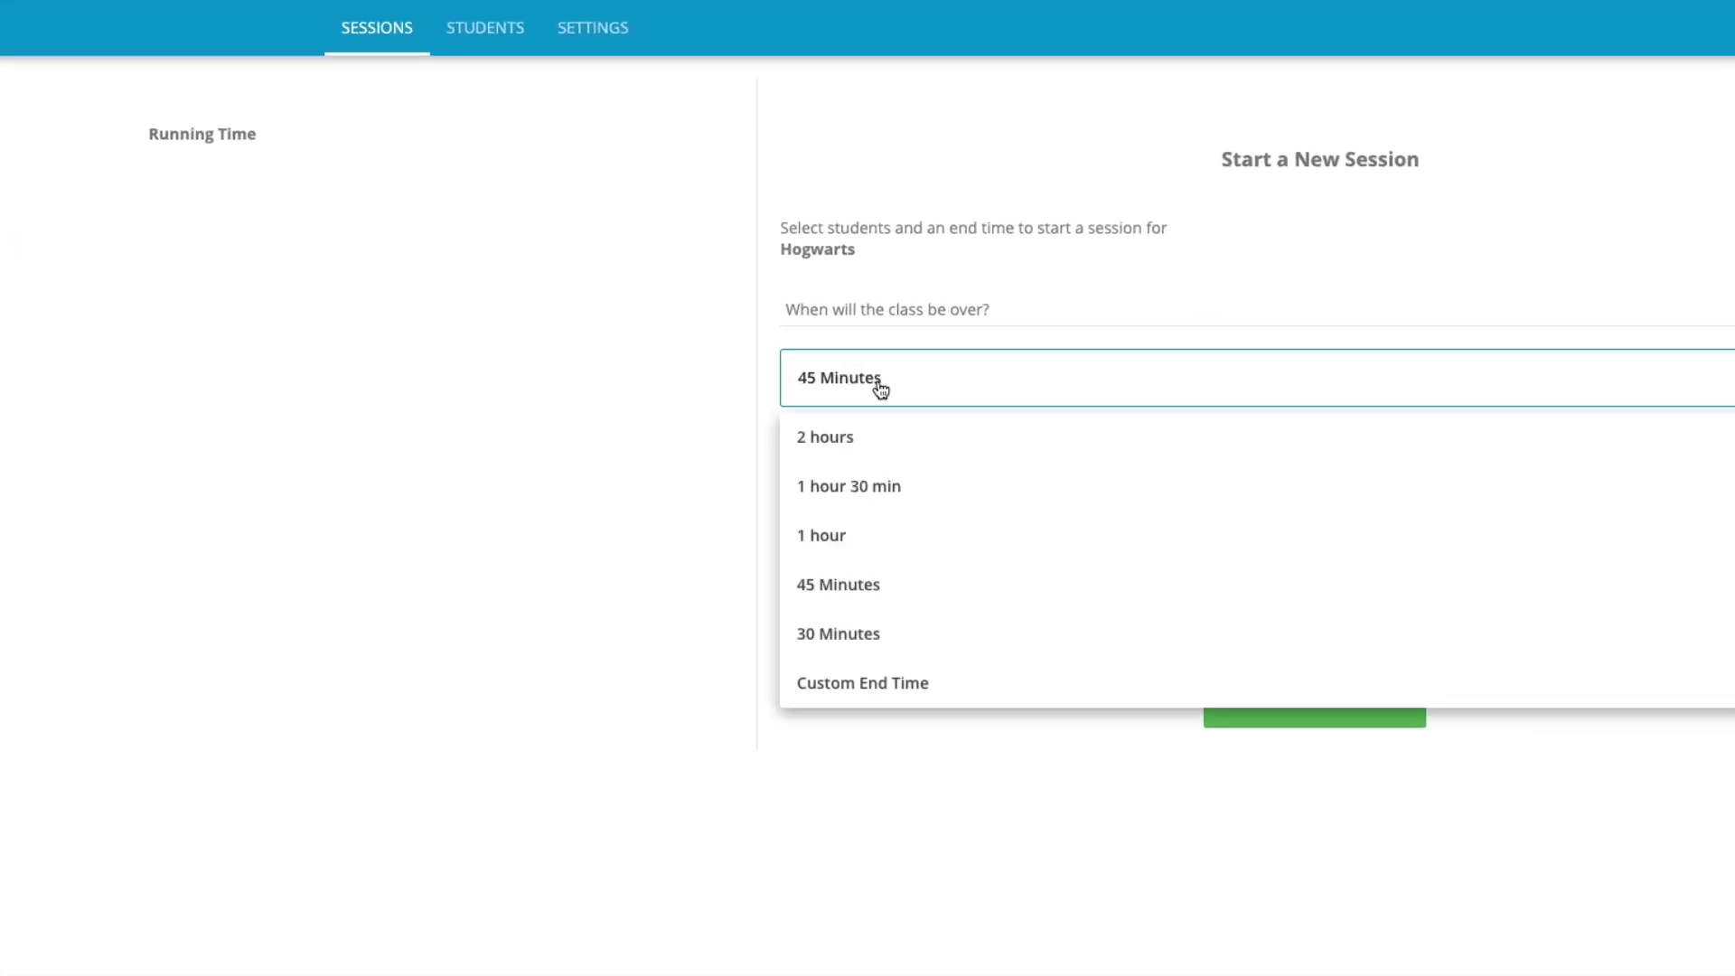
{"action": "left_click", "coordinate": [852, 589]}
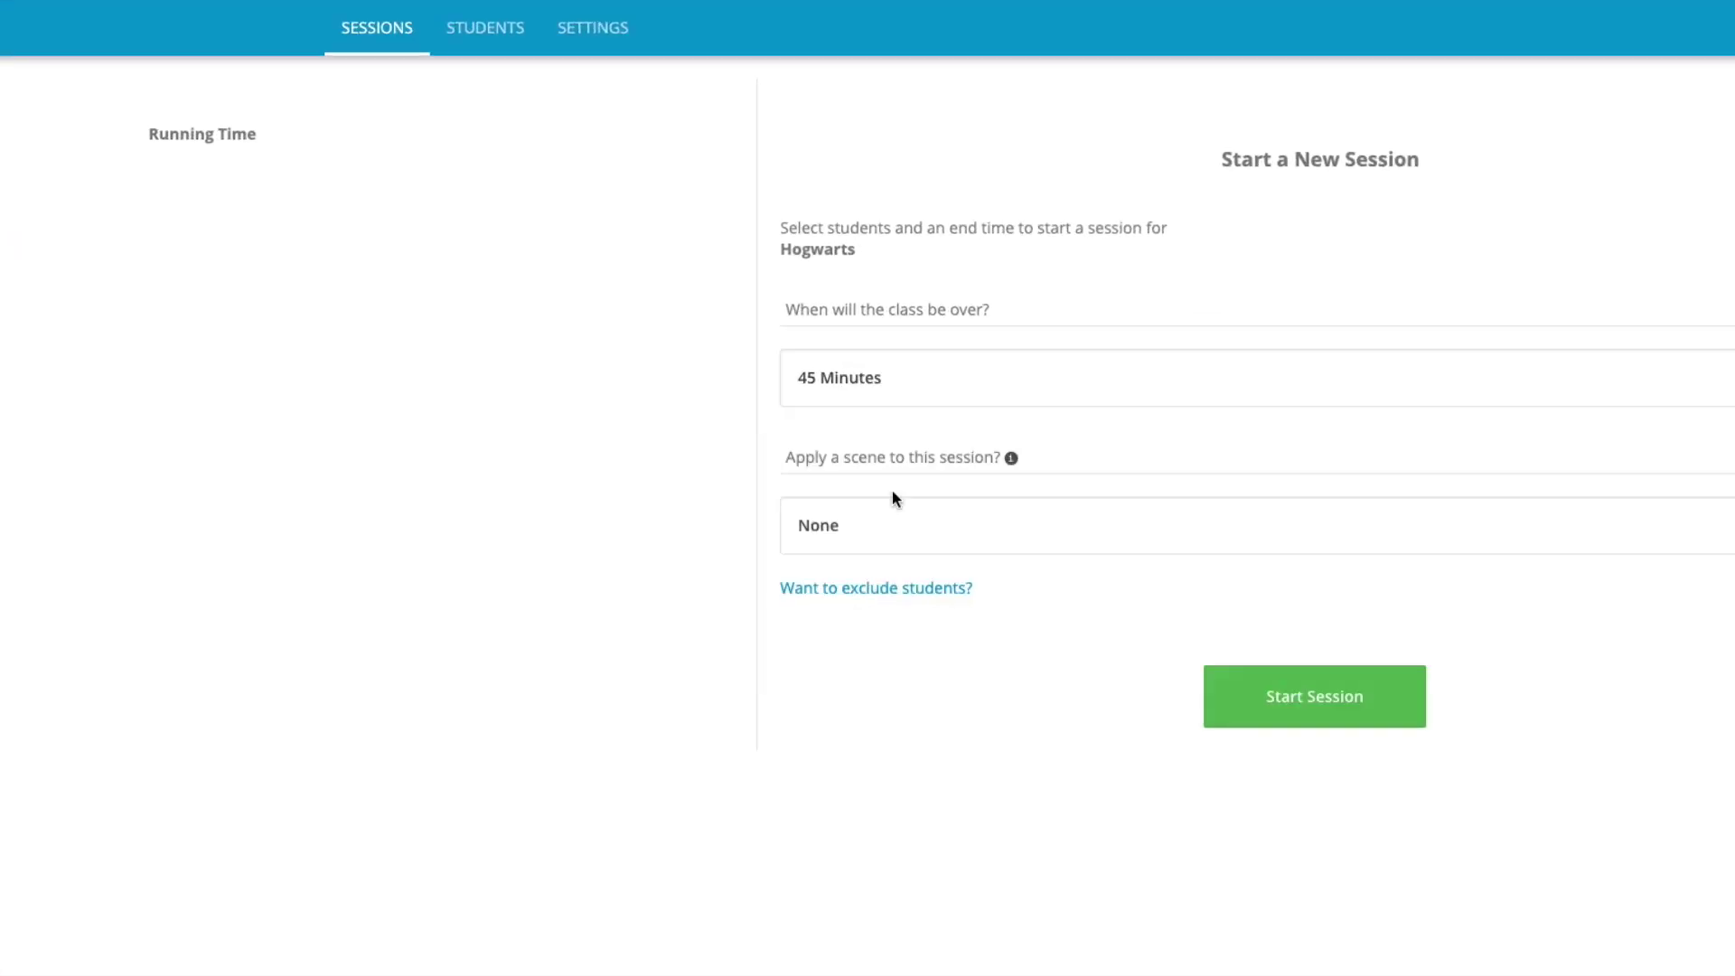
{"action": "left_click", "coordinate": [855, 530]}
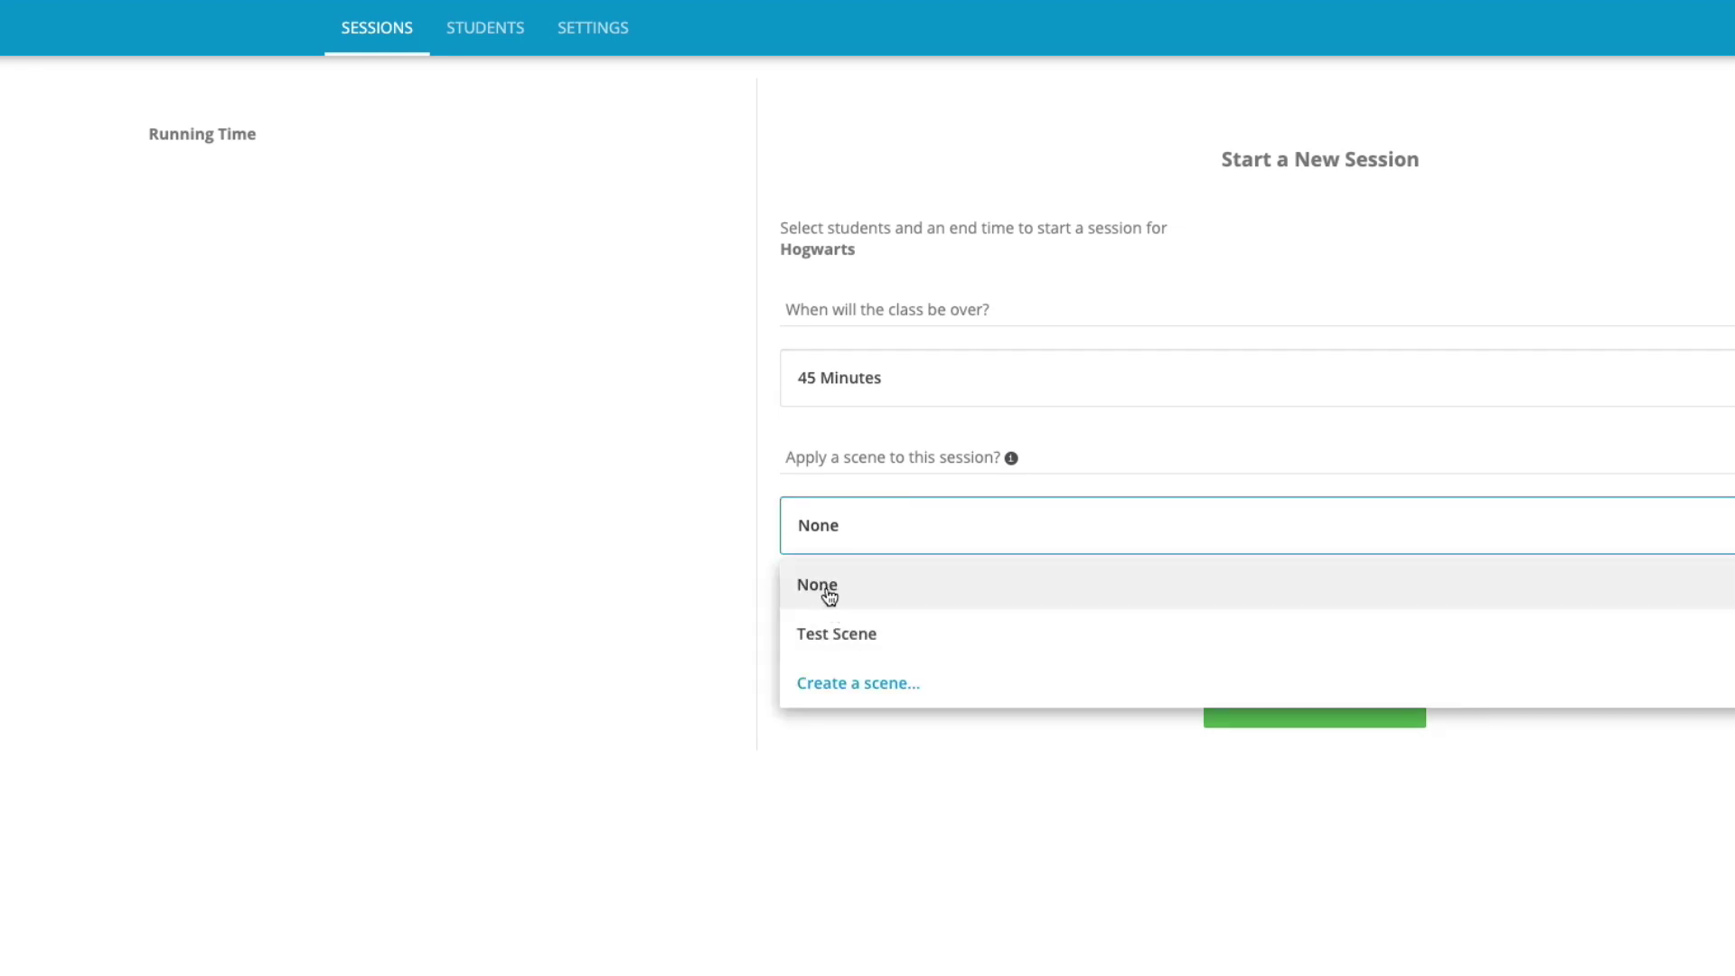
{"action": "left_click", "coordinate": [833, 593]}
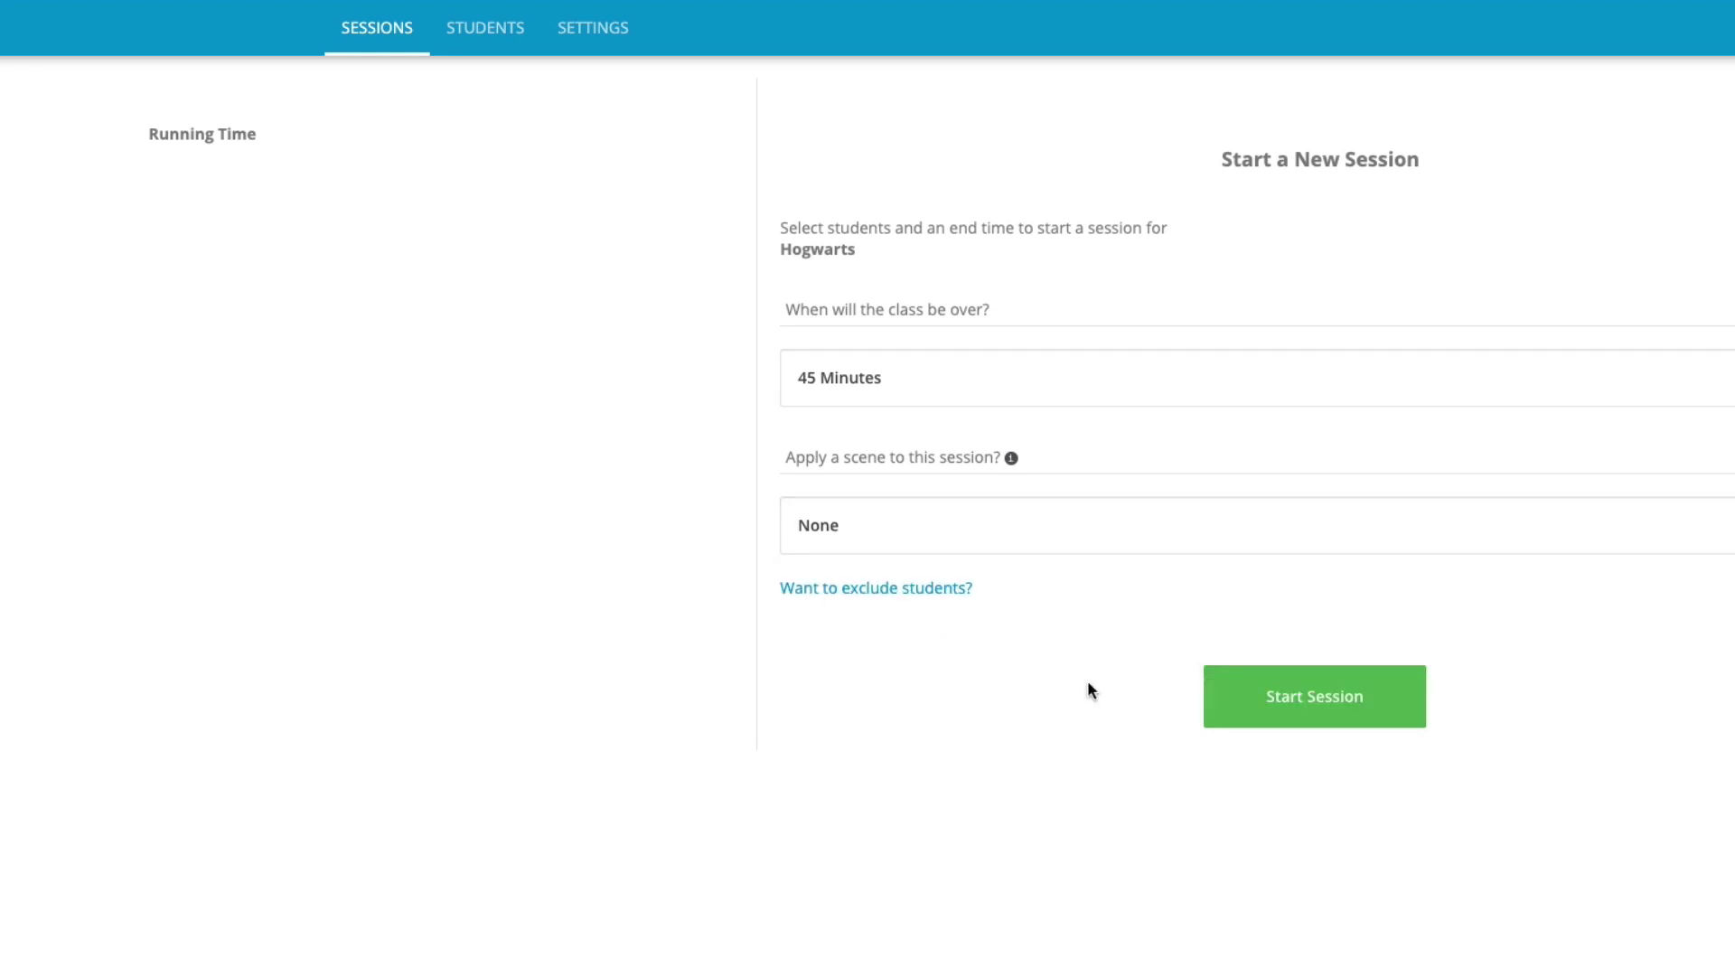
{"action": "left_click", "coordinate": [1338, 669]}
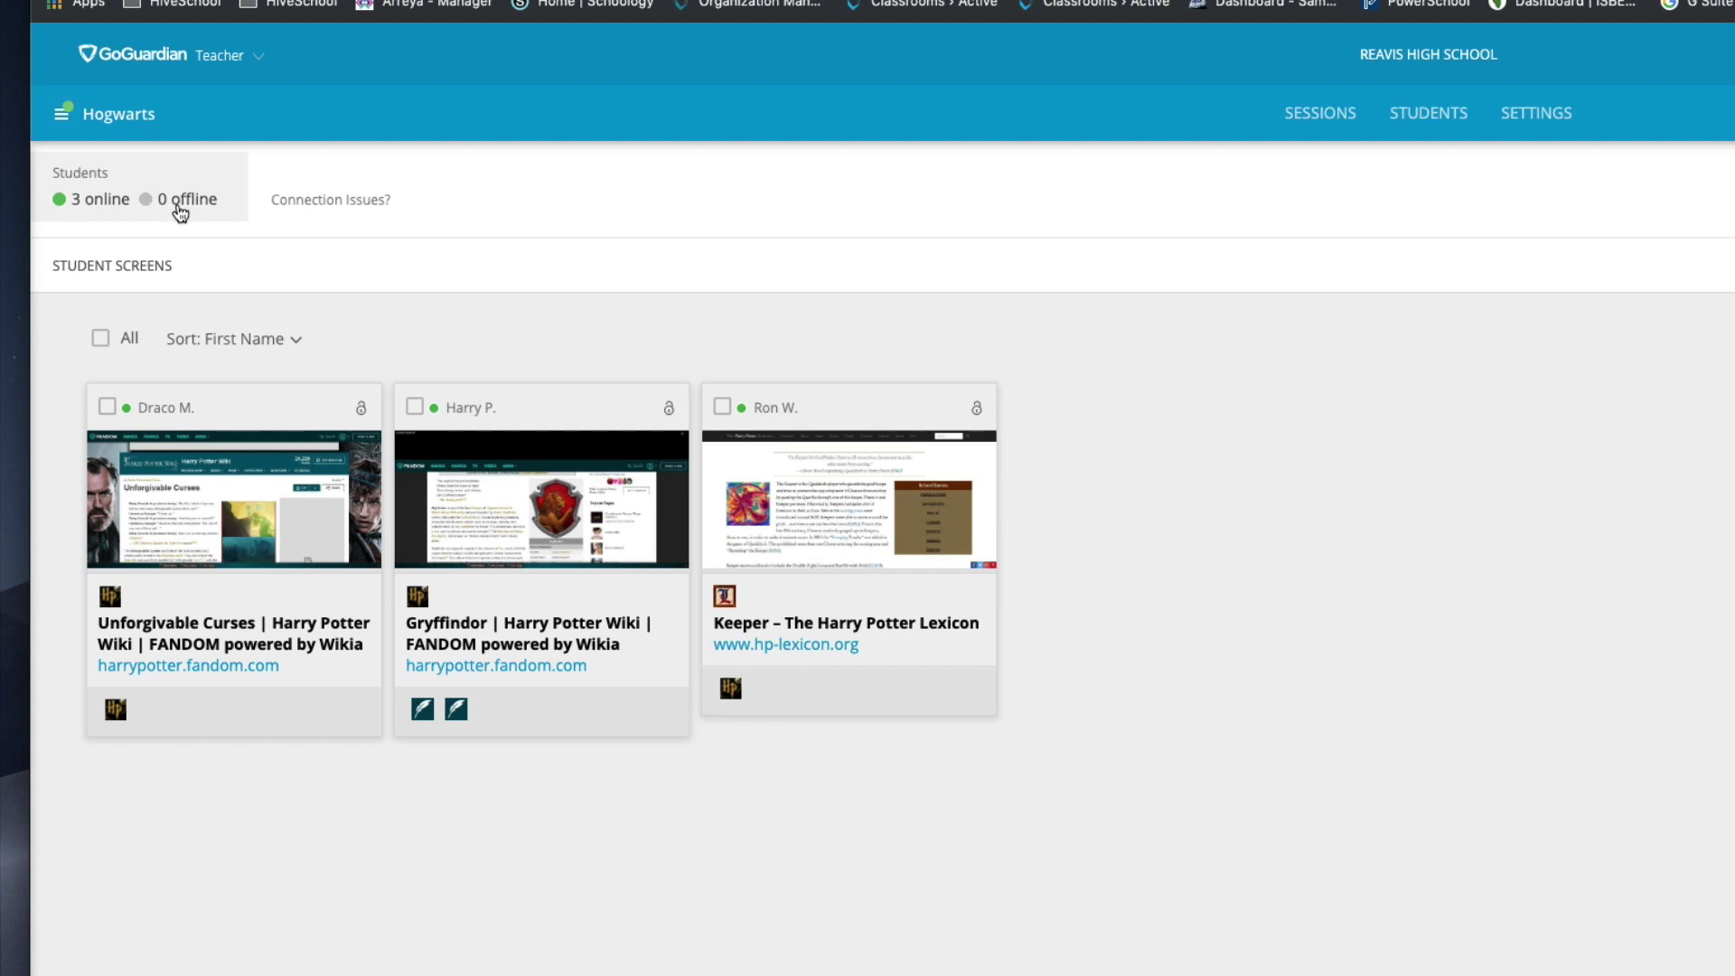
Check and dismiss the Connection Issues report, then open the Sort: First Name options
{"action": "left_click", "coordinate": [332, 203]}
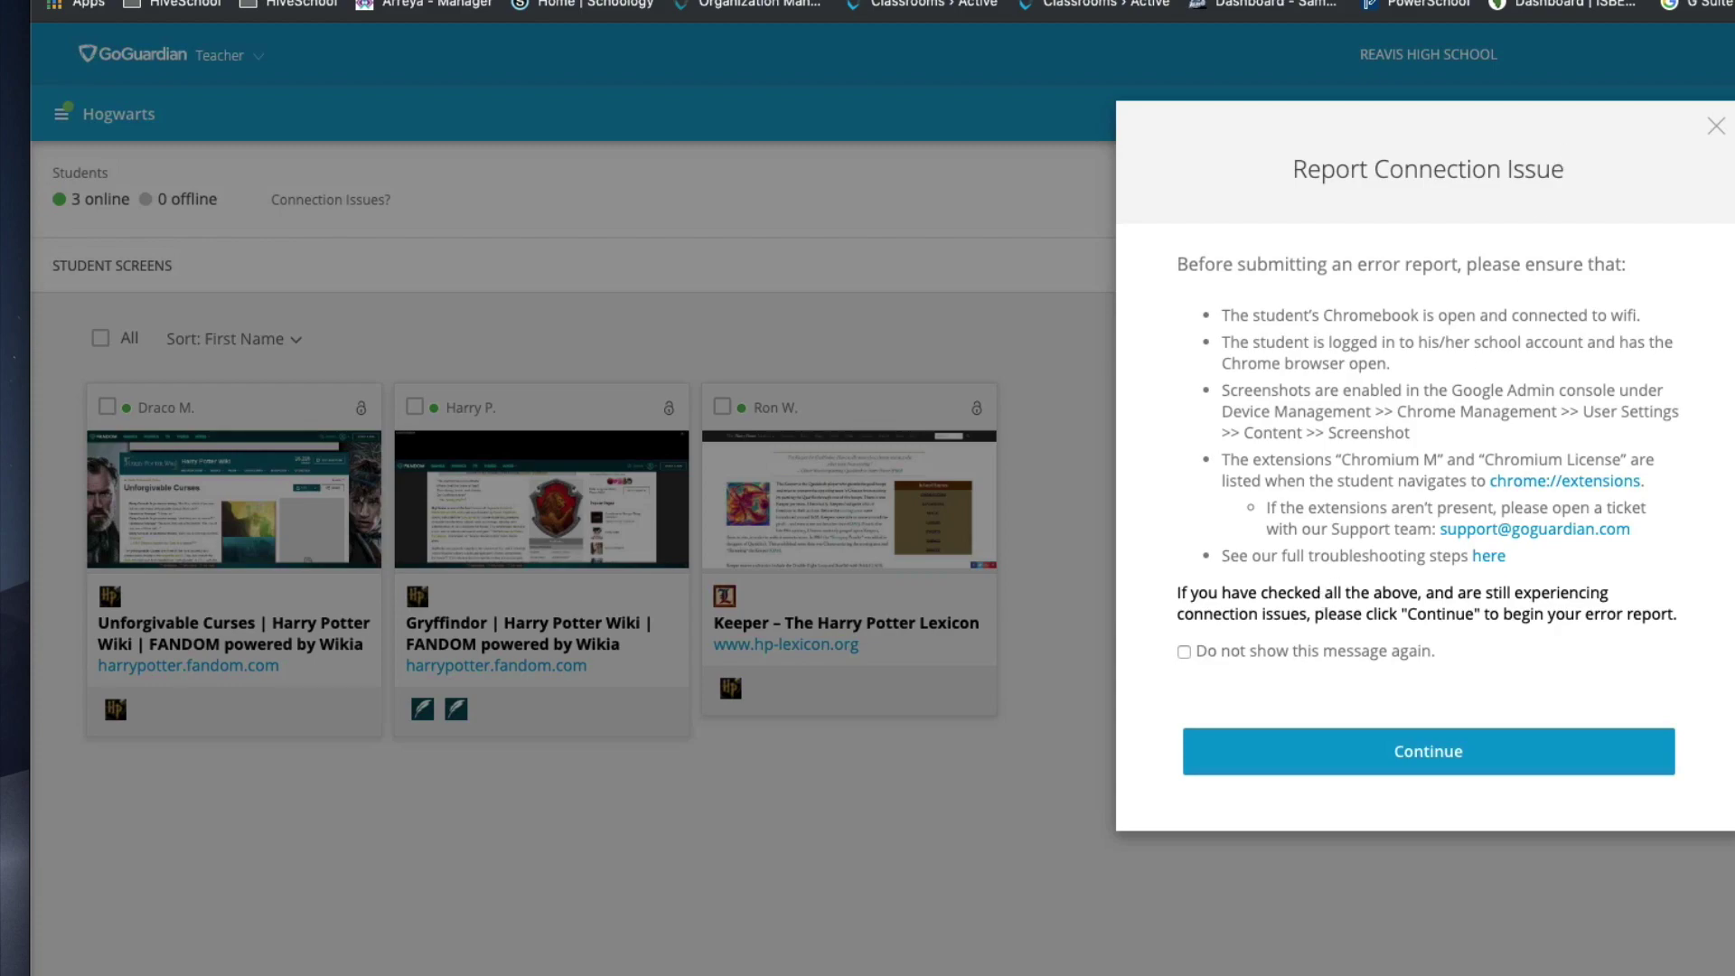
{"action": "key", "text": "Escape"}
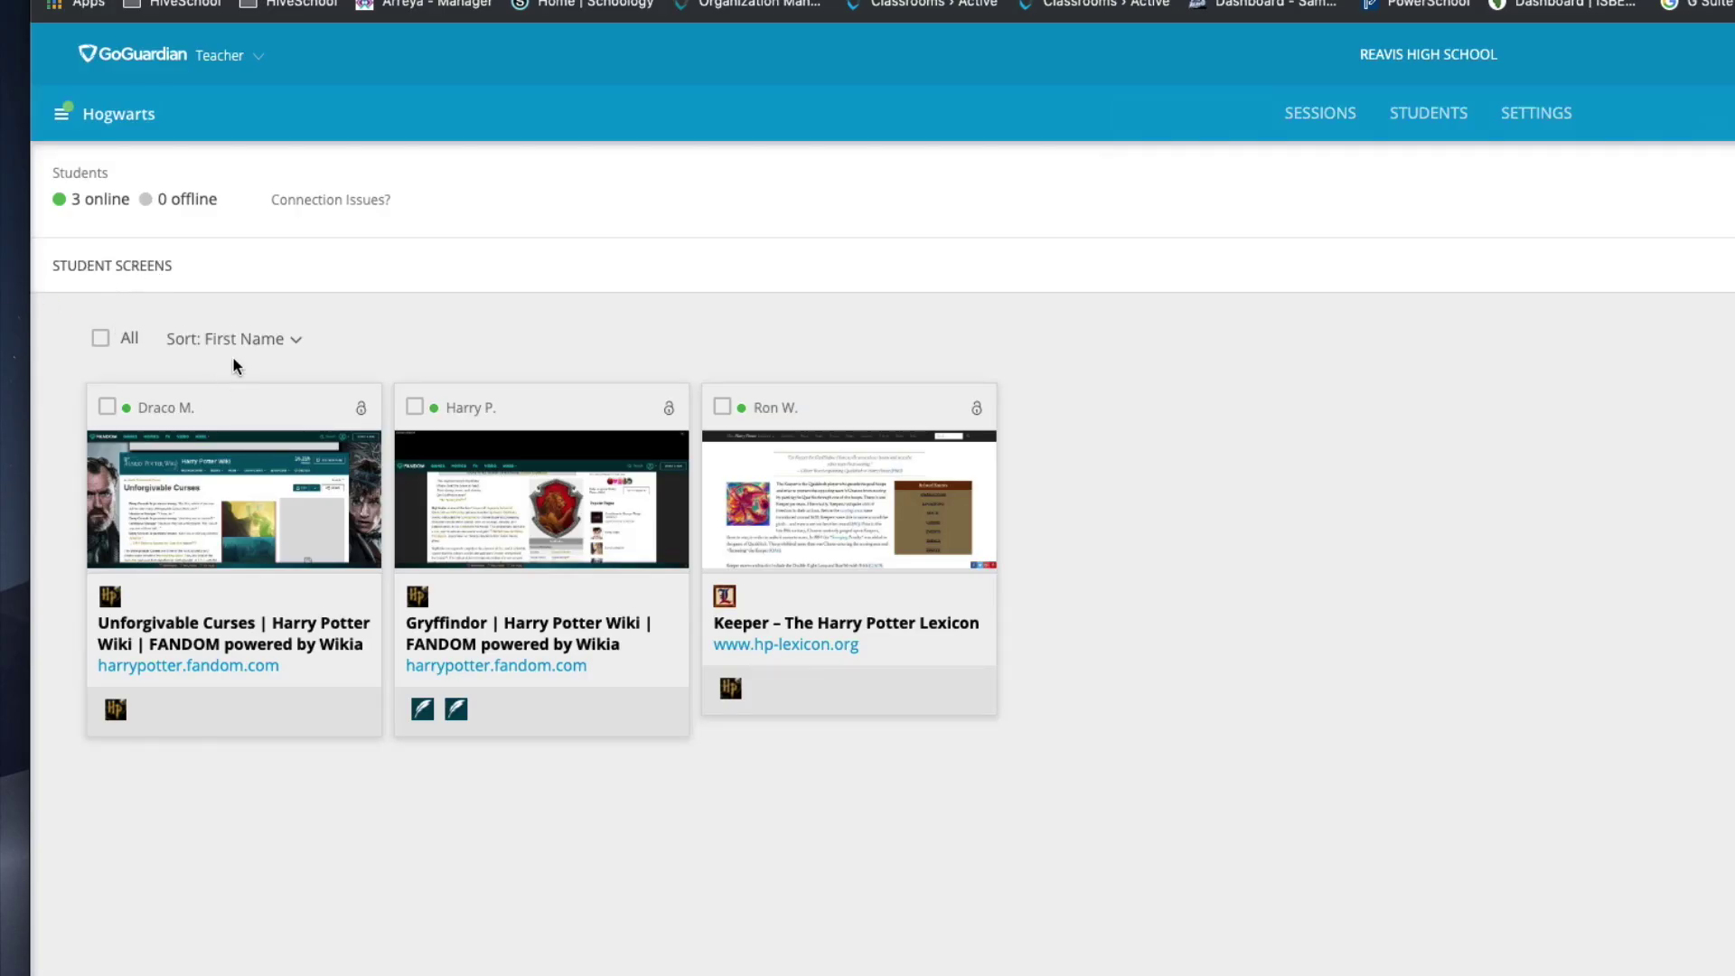
{"action": "left_click", "coordinate": [277, 346]}
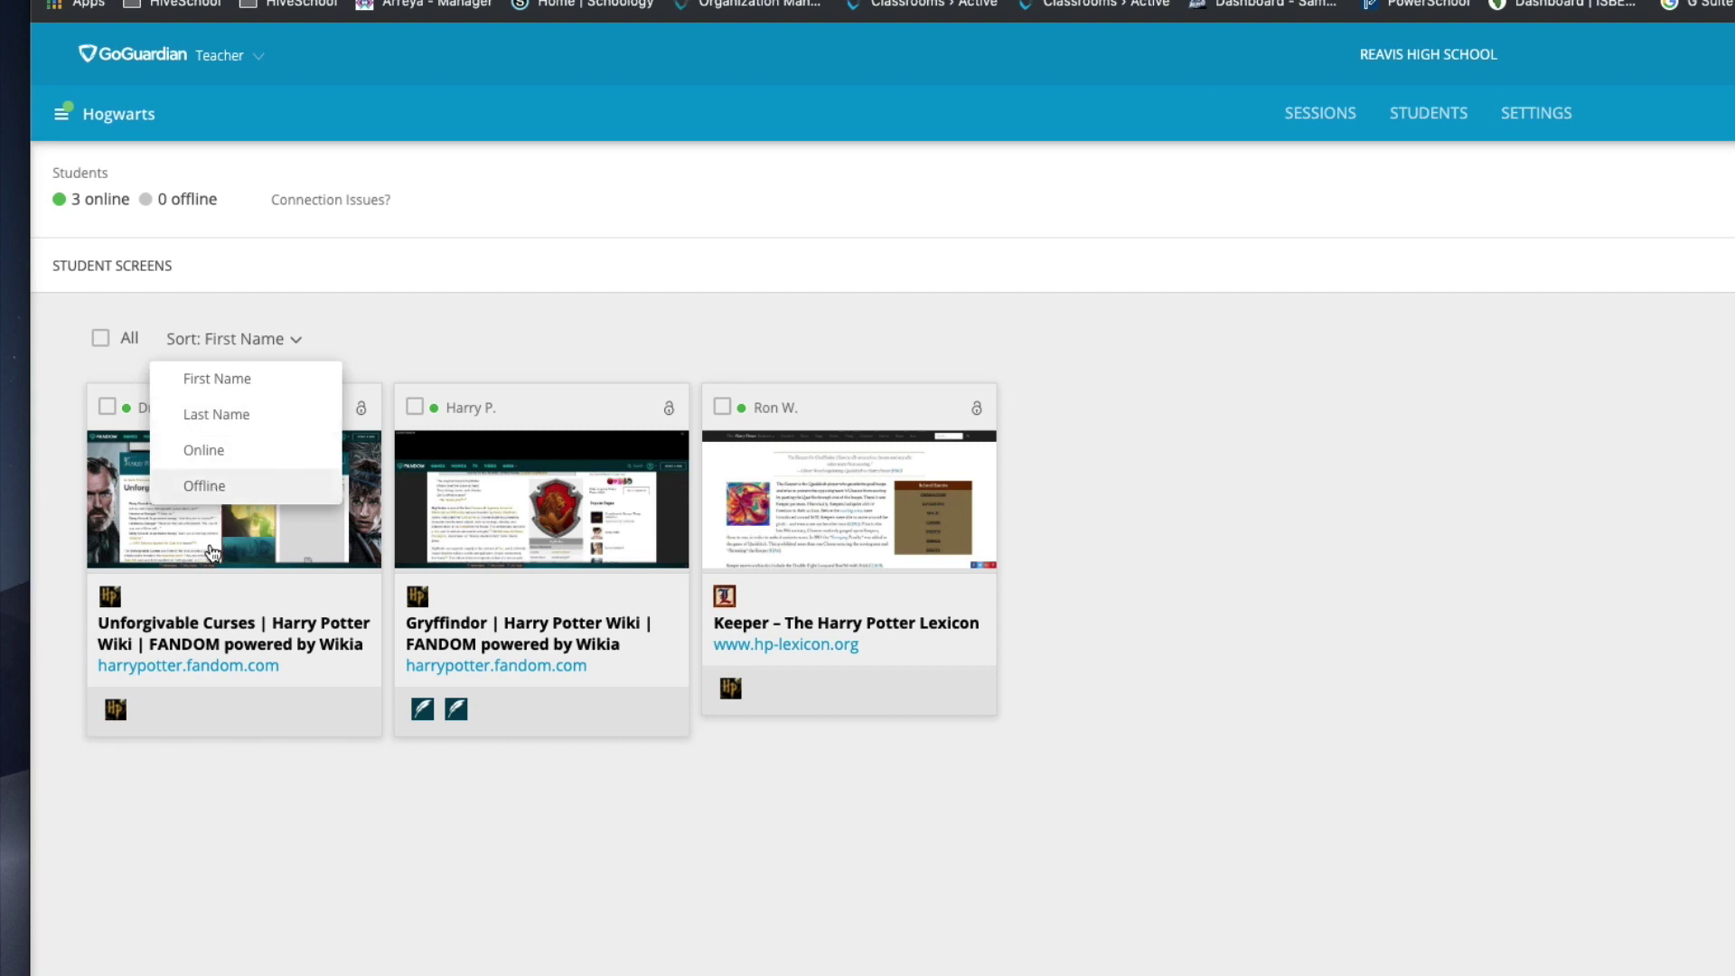
{"action": "left_click", "coordinate": [226, 800]}
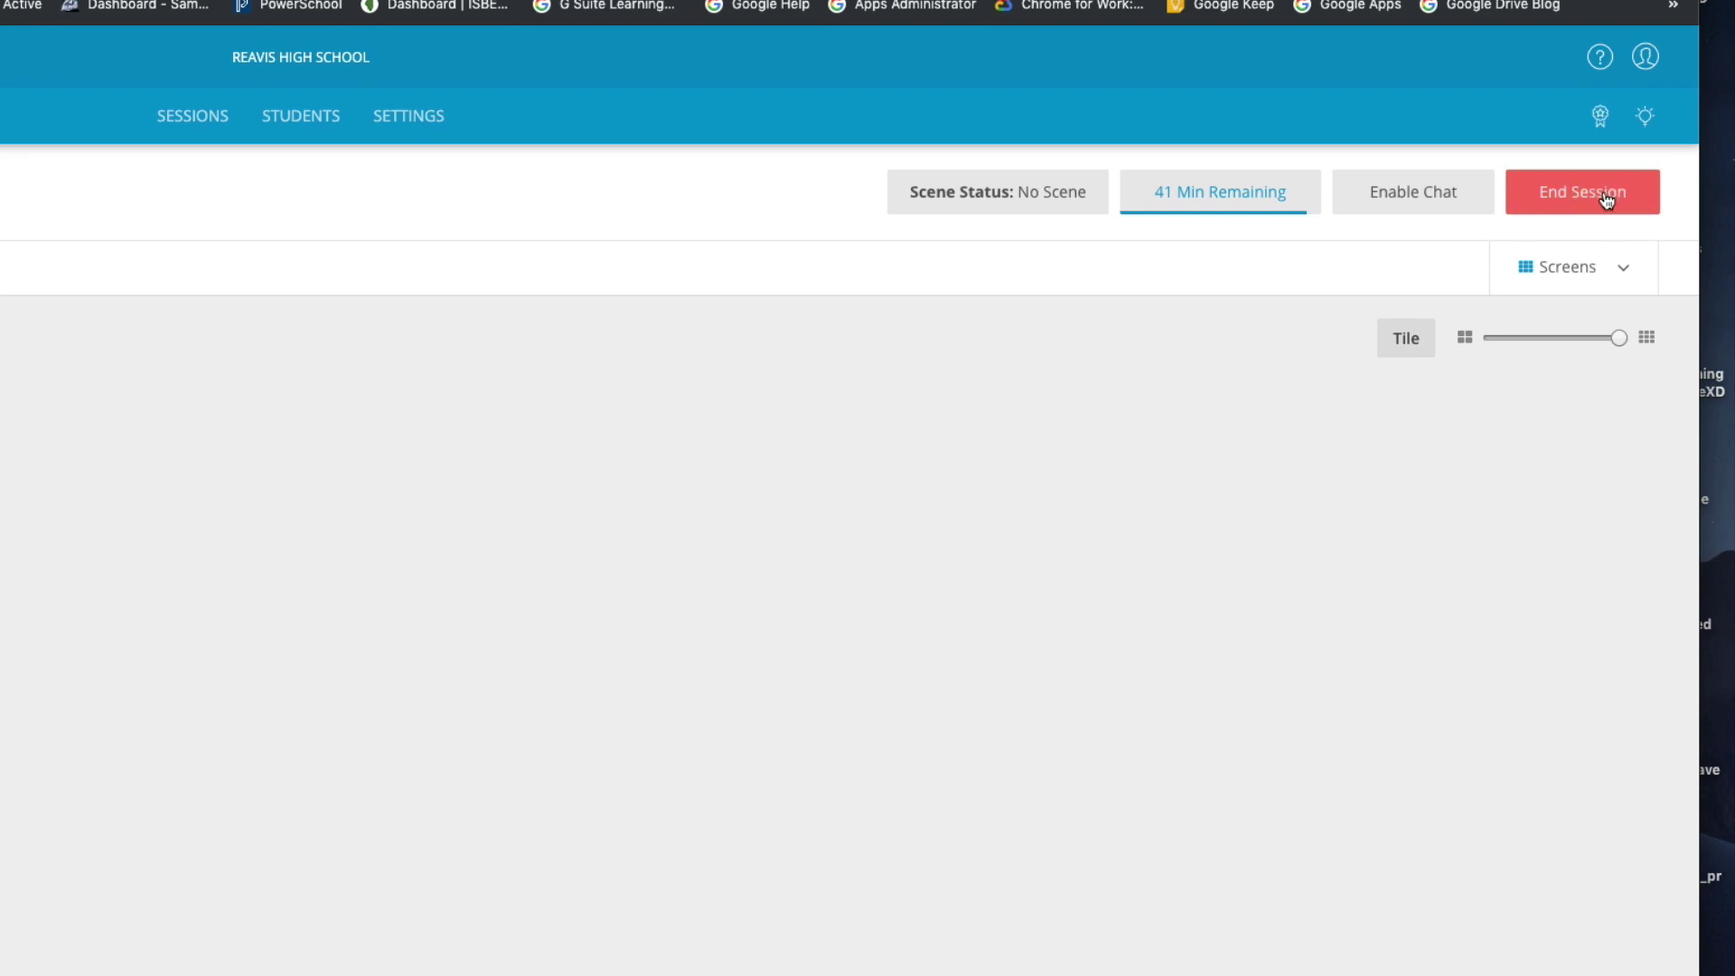
{"action": "left_click", "coordinate": [1584, 279]}
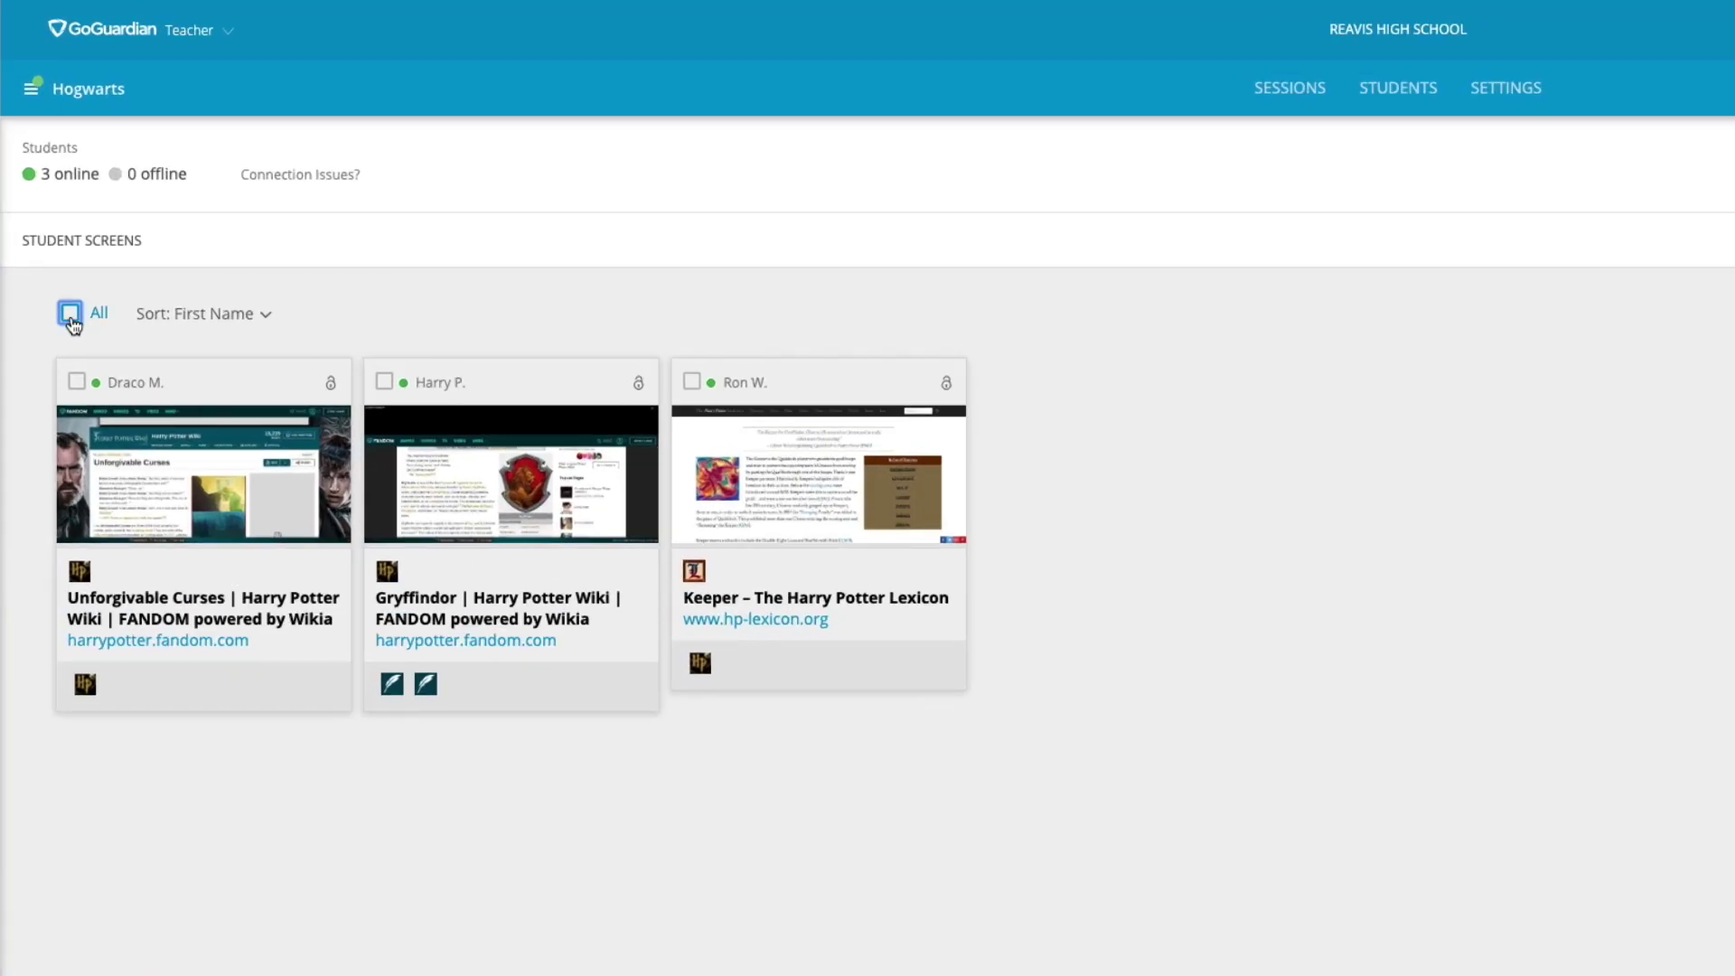
{"action": "left_click", "coordinate": [71, 314]}
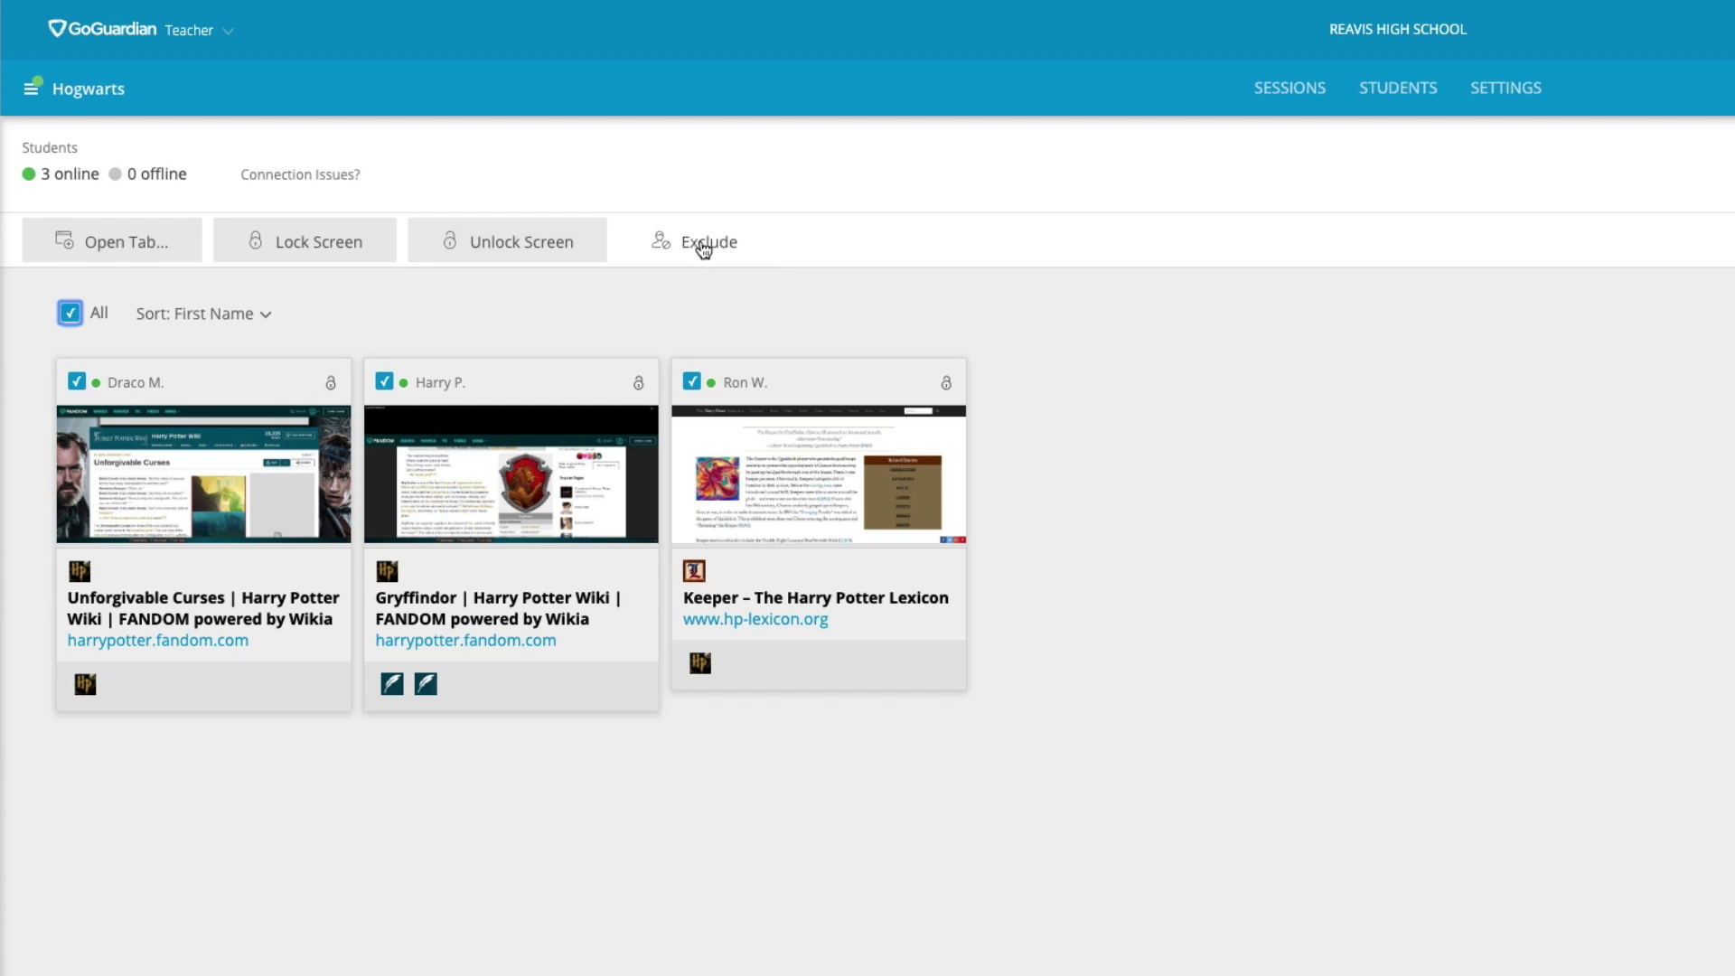
{"action": "left_click", "coordinate": [70, 313]}
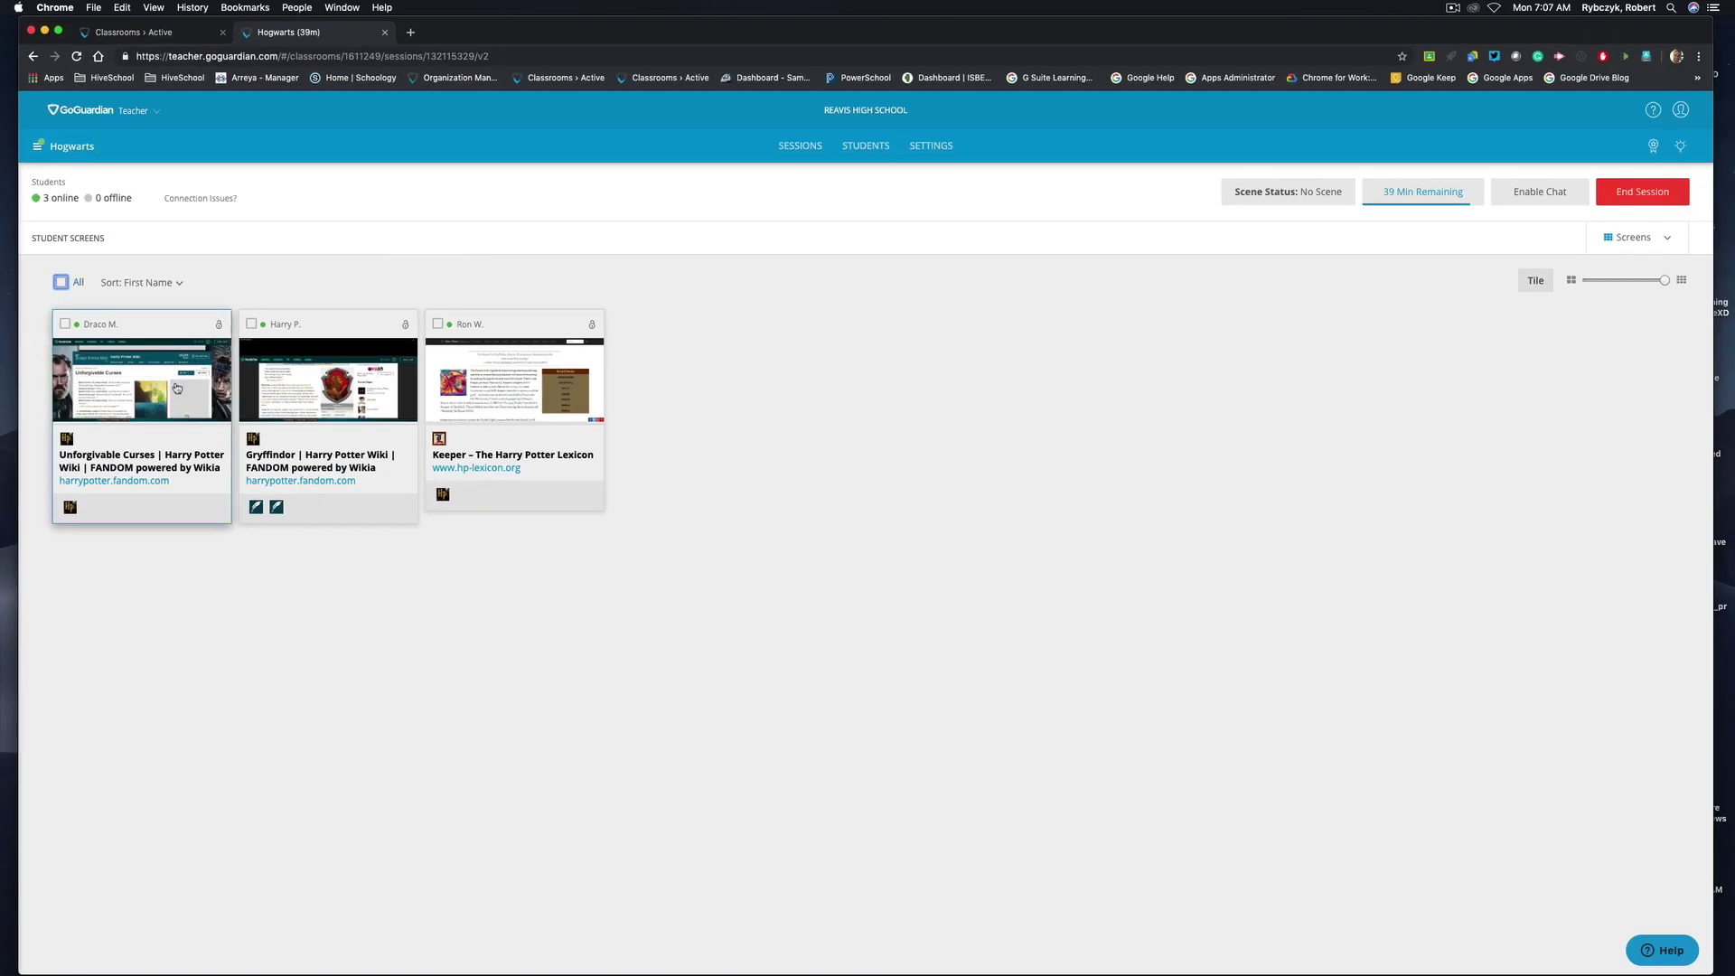
Close the Unforgivable Curses tab from the first student's screen view, then close the view
{"action": "left_click", "coordinate": [177, 387]}
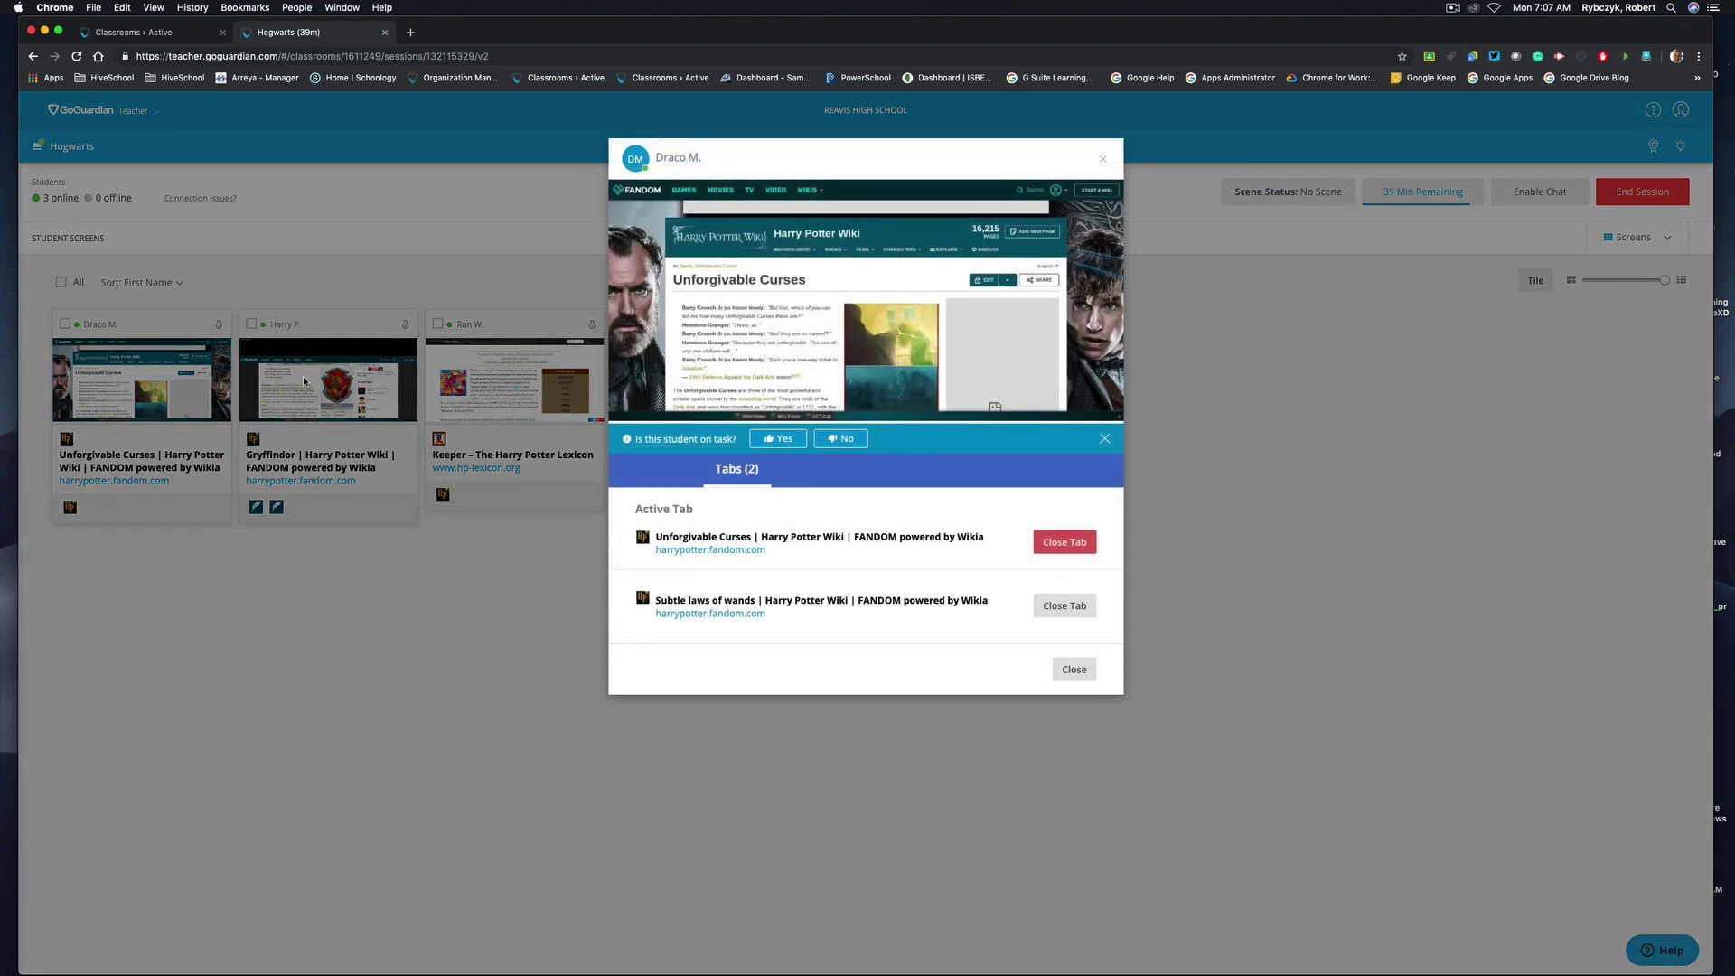
{"action": "mouse_move", "coordinate": [761, 263]}
{"action": "left_click_drag", "start_coordinate": [656, 537], "coordinate": [749, 540]}
{"action": "left_click", "coordinate": [758, 534]}
{"action": "left_click", "coordinate": [1074, 546]}
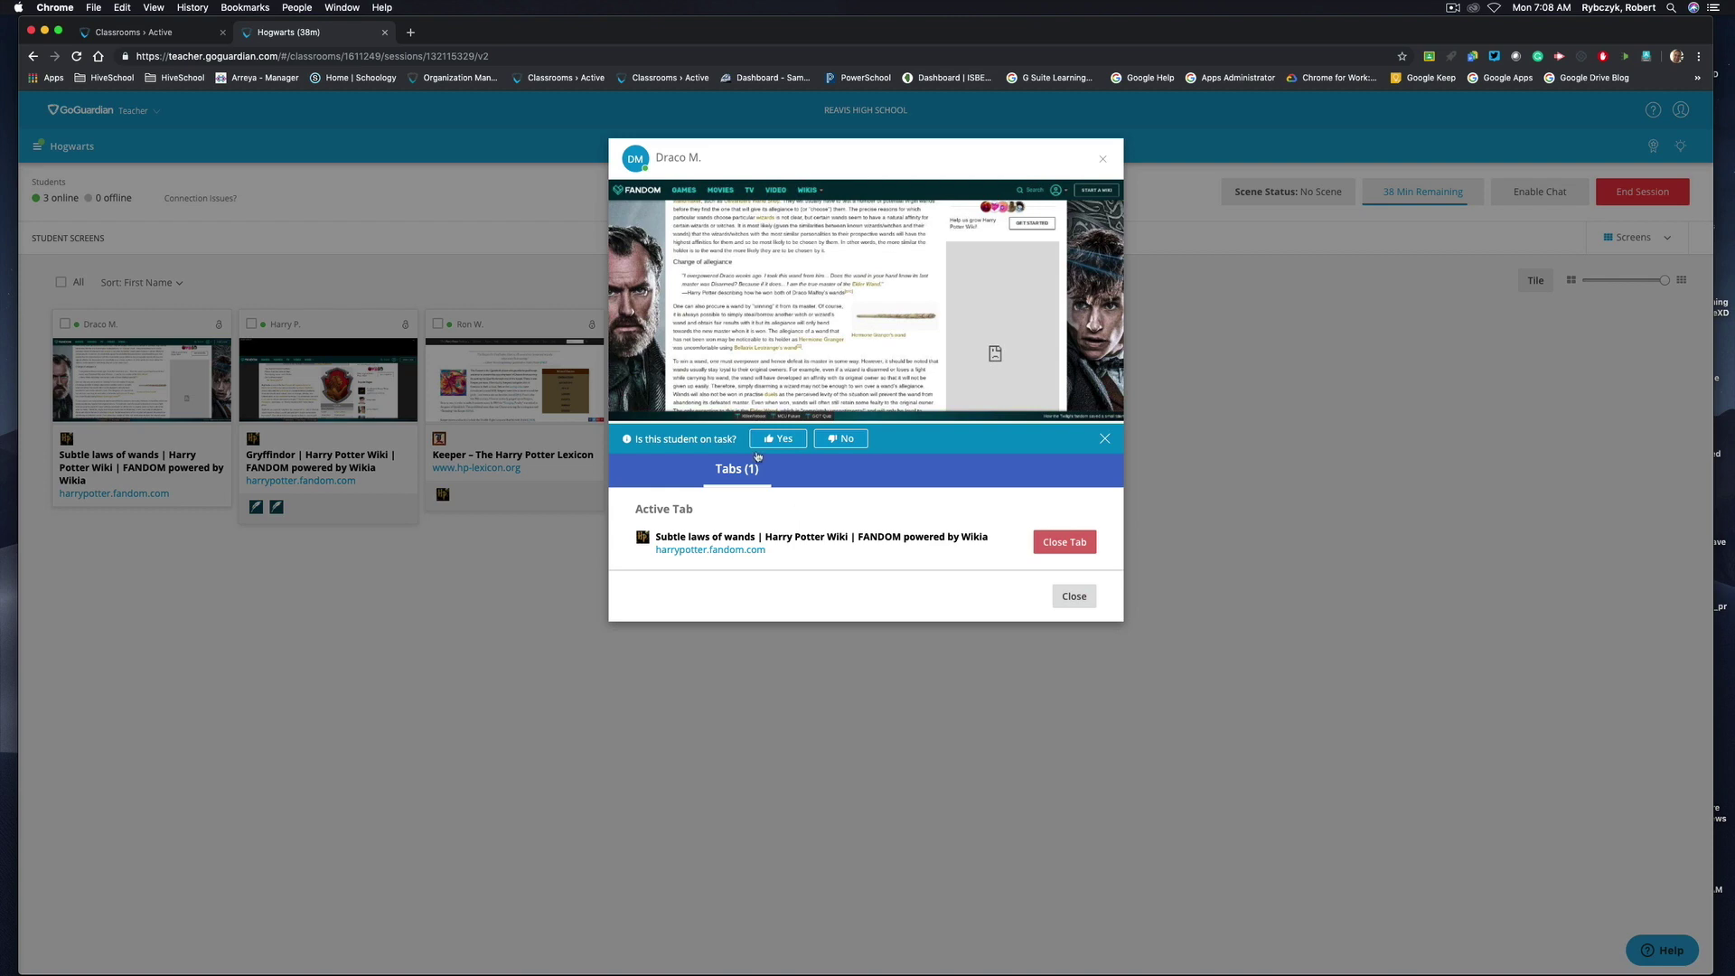
{"action": "left_click", "coordinate": [1104, 439]}
Enable chat and send the first student 'That's not part of the assignment. Please stay on track'
{"action": "left_click", "coordinate": [1104, 164]}
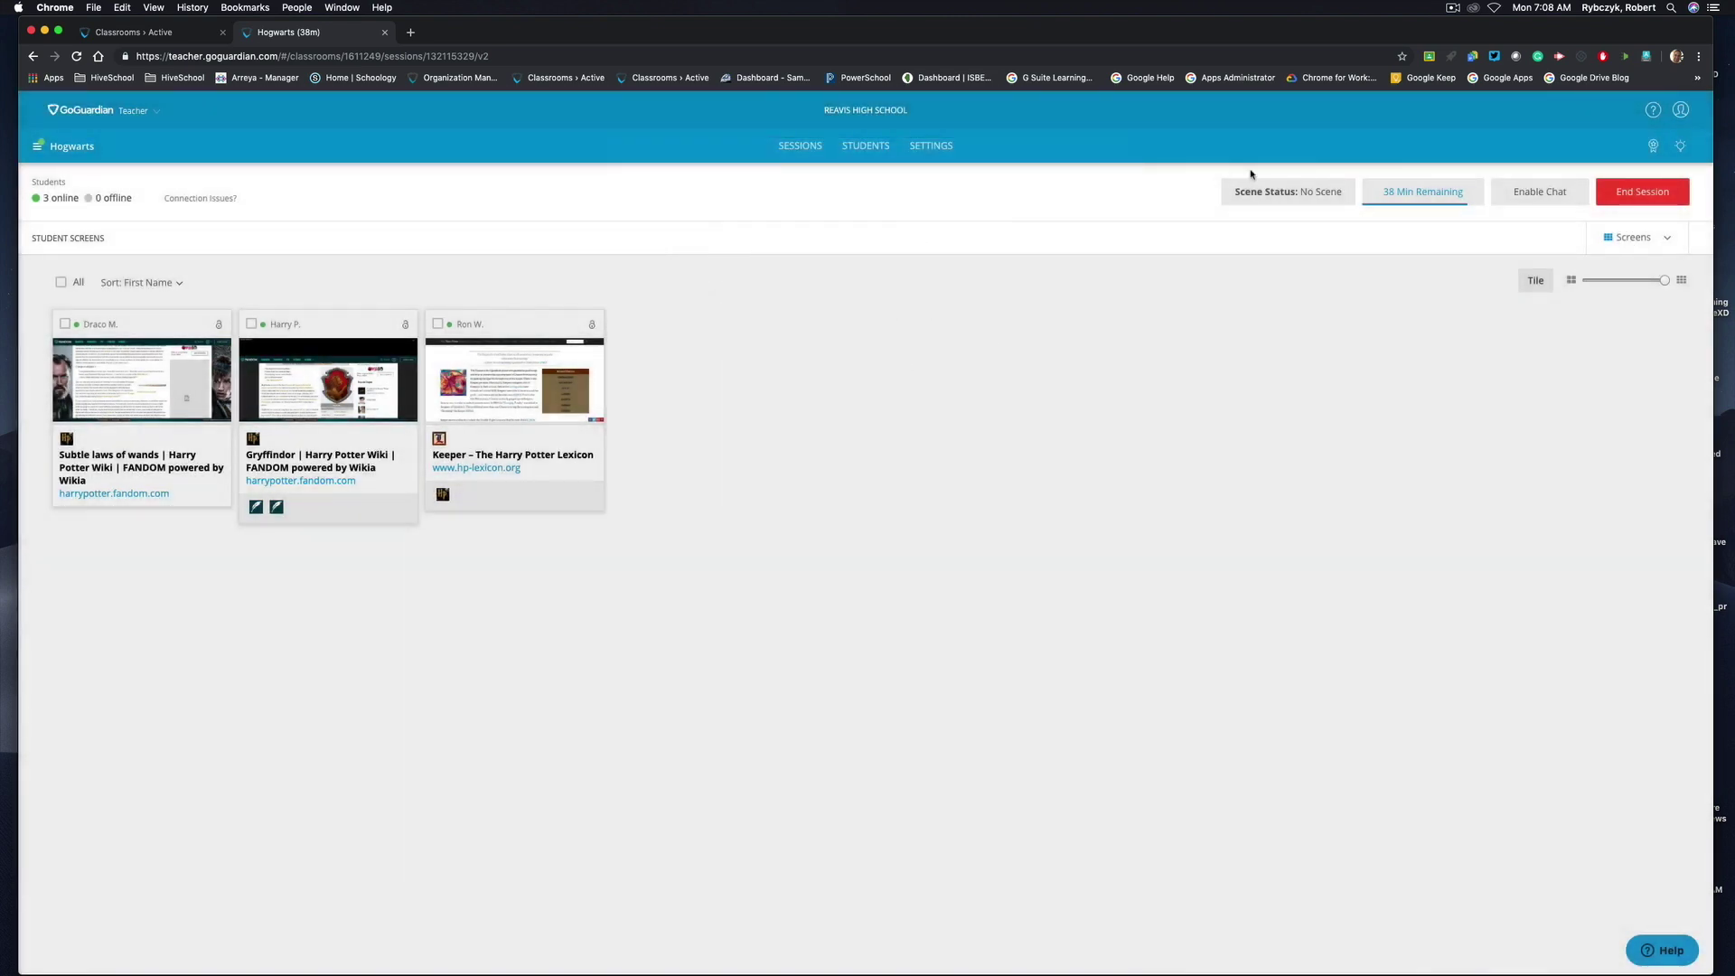
{"action": "left_click", "coordinate": [1560, 195]}
{"action": "left_click", "coordinate": [1560, 196]}
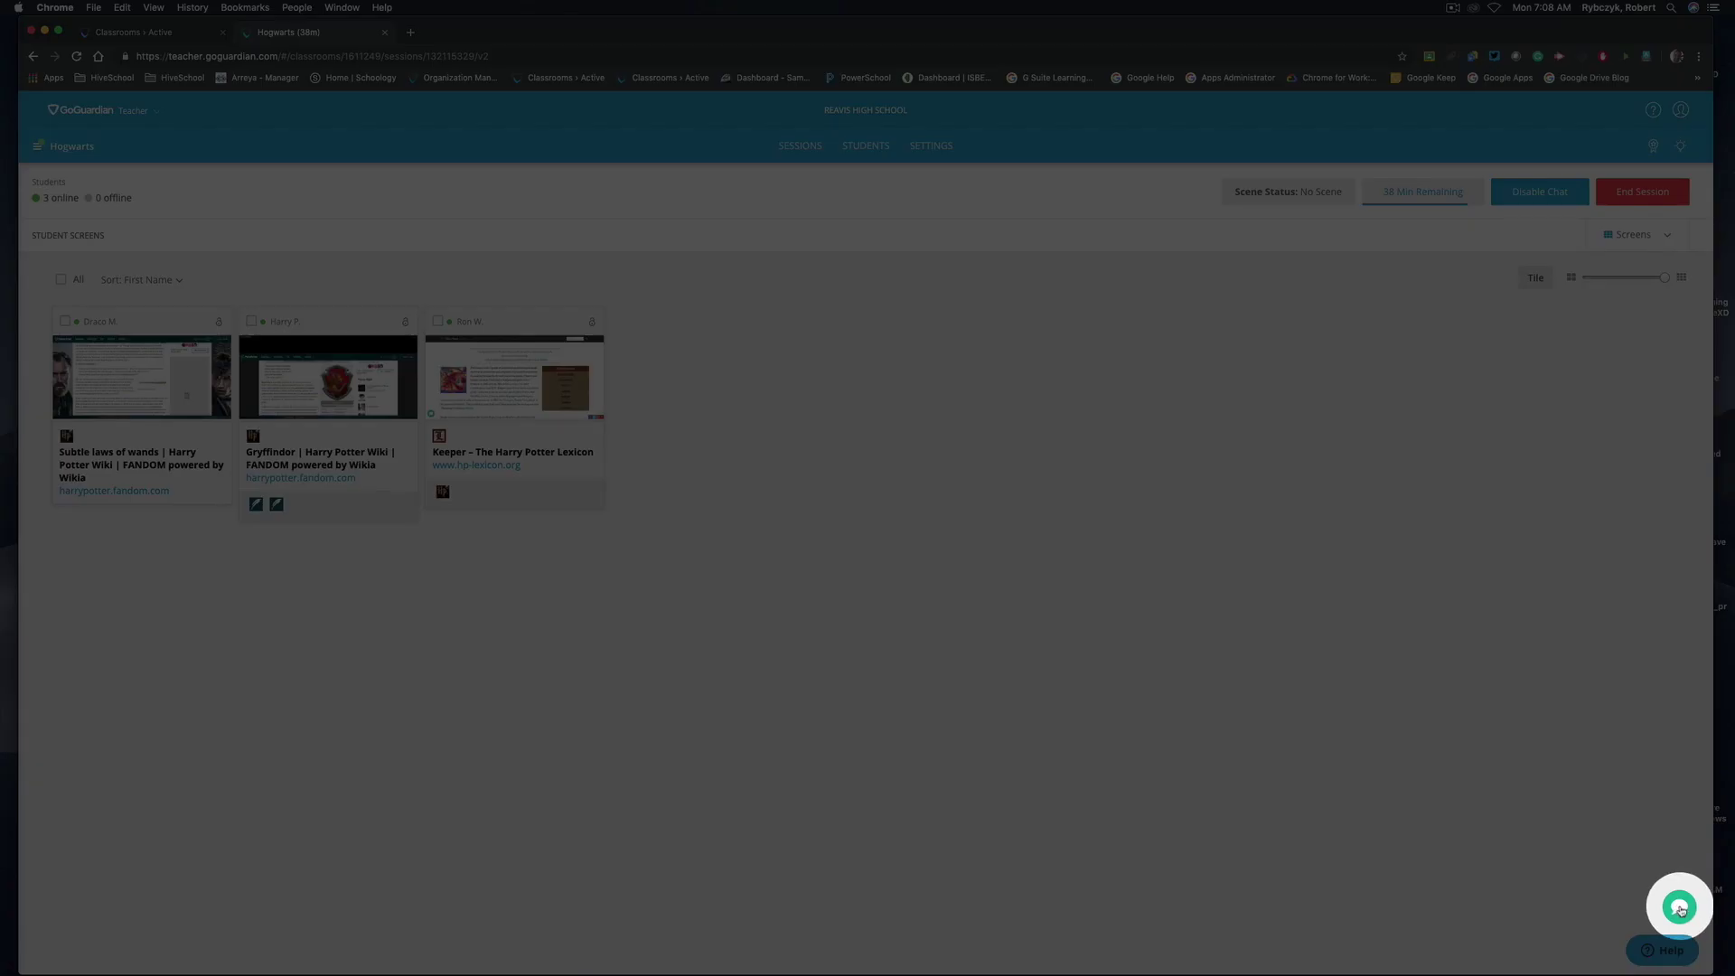
{"action": "left_click", "coordinate": [1679, 907]}
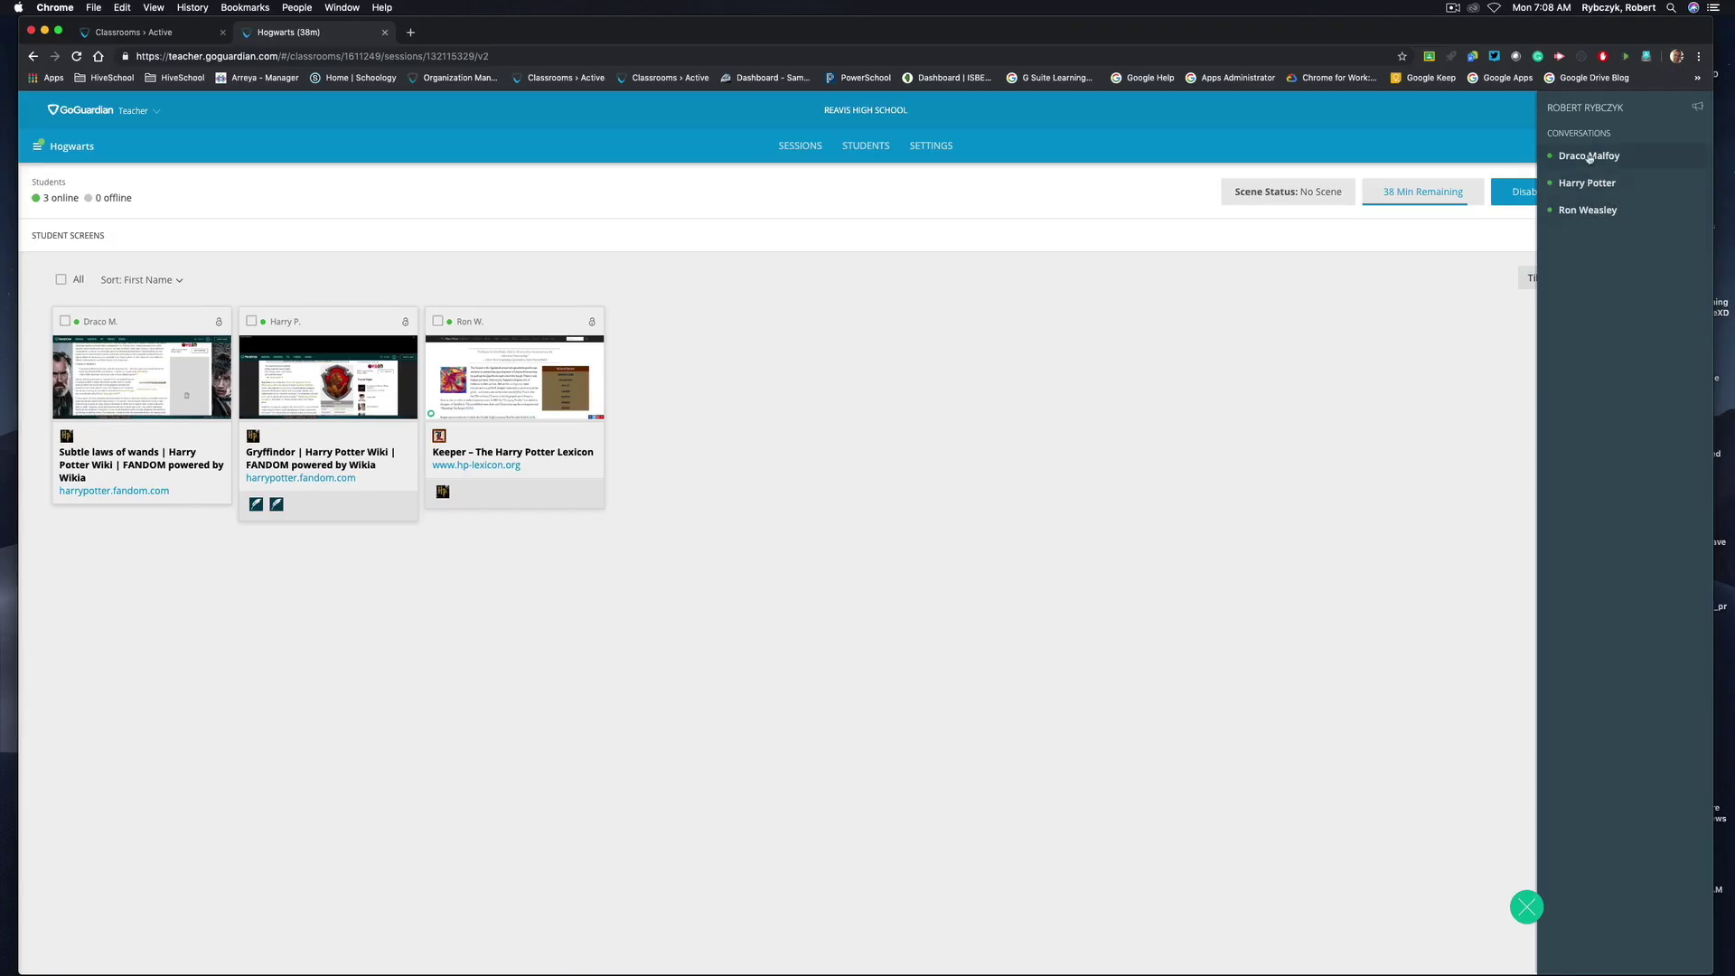
{"action": "left_click", "coordinate": [1589, 156]}
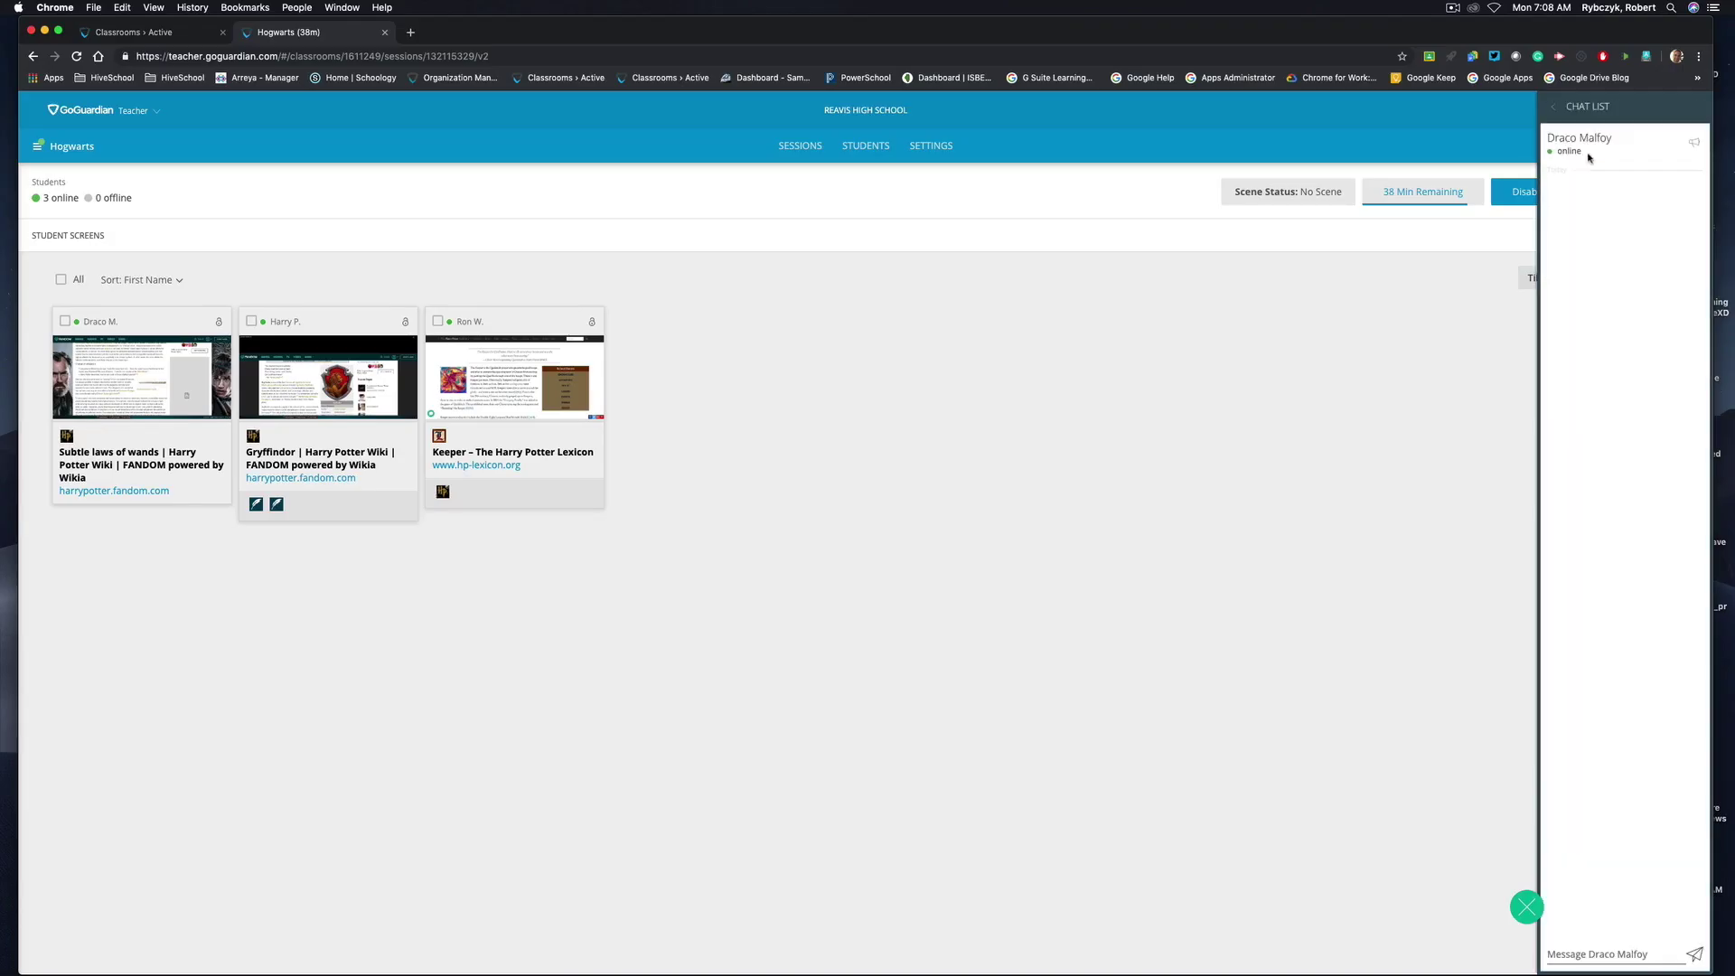
{"action": "type", "text": "That's"}
{"action": "type", "text": " not part of th"}
{"action": "type", "text": "e assignment. Please stay on t"}
{"action": "type", "text": "rack"}
{"action": "key", "text": "Return"}
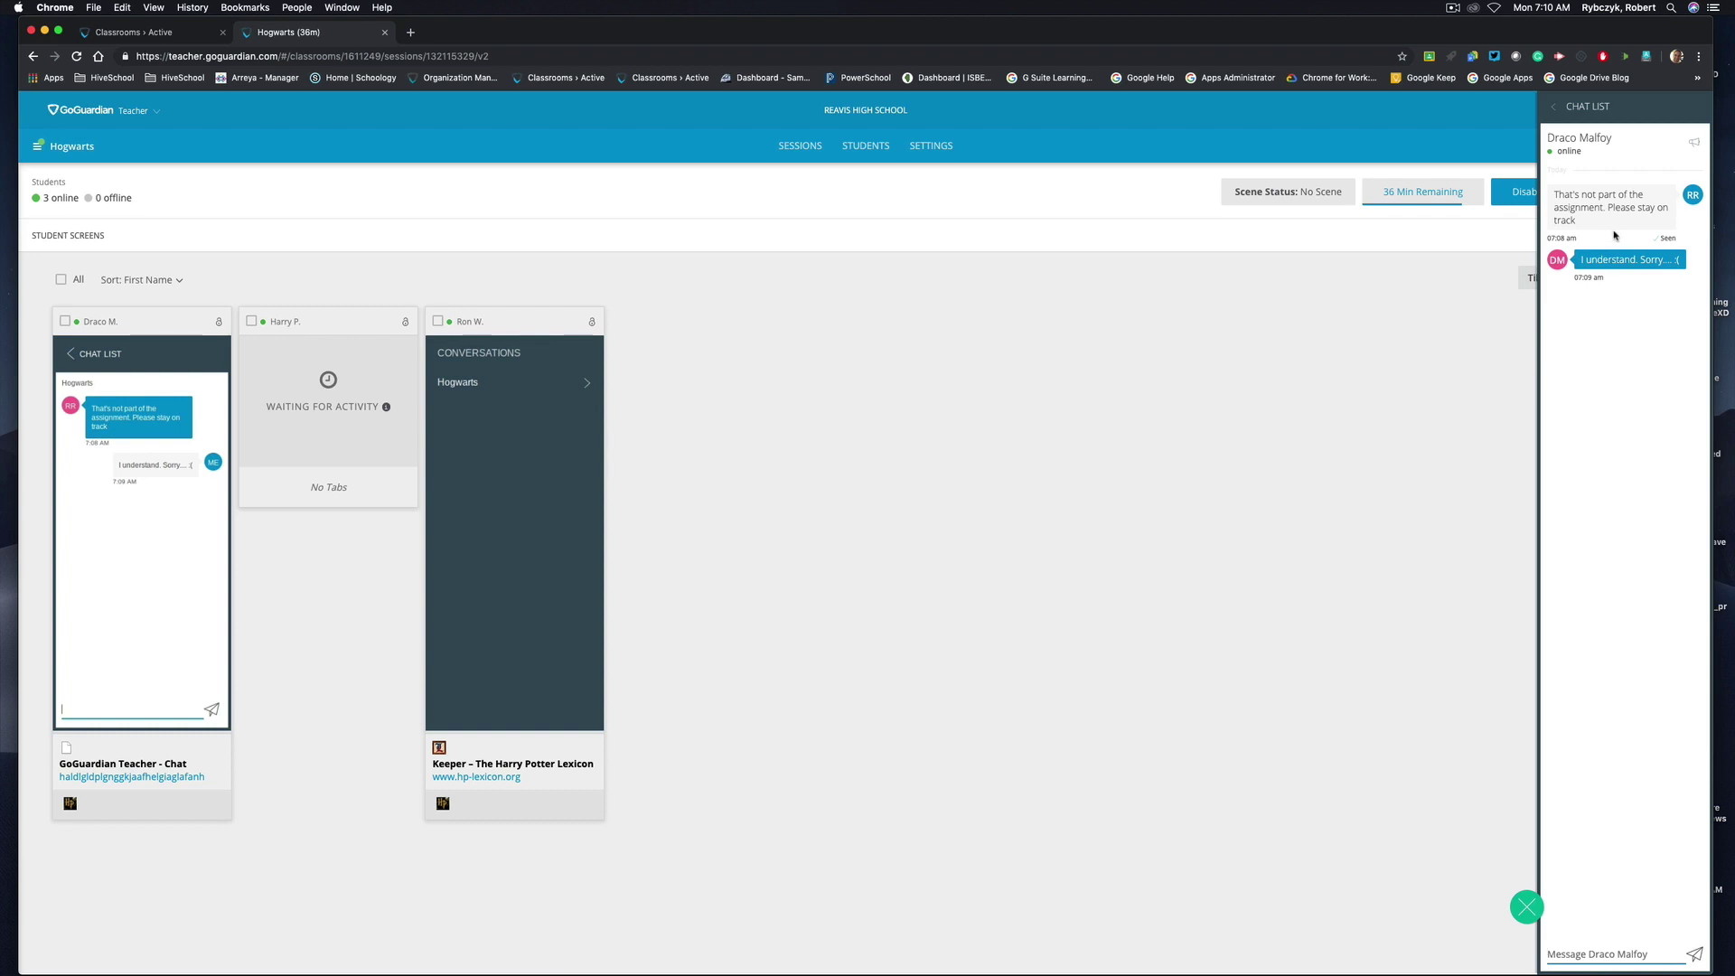
Close the chat panel and bring up the third student's screen and open tabs
{"action": "left_click", "coordinate": [1526, 908]}
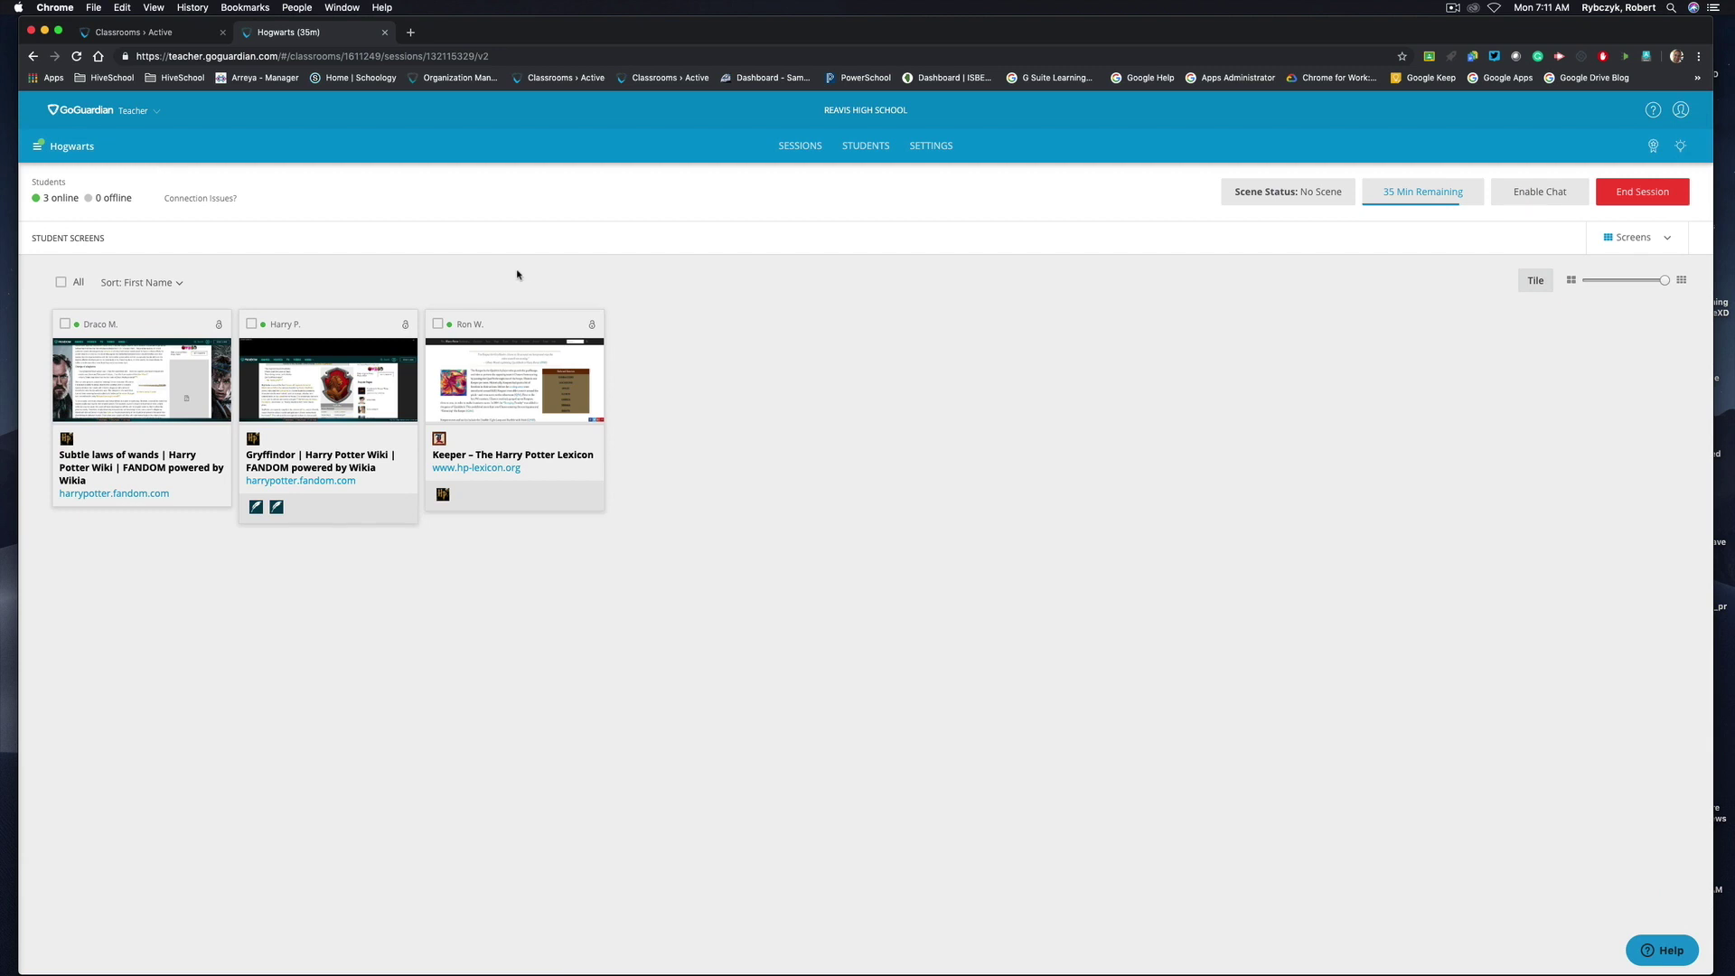
{"action": "left_click", "coordinate": [504, 362]}
{"action": "mouse_move", "coordinate": [824, 360]}
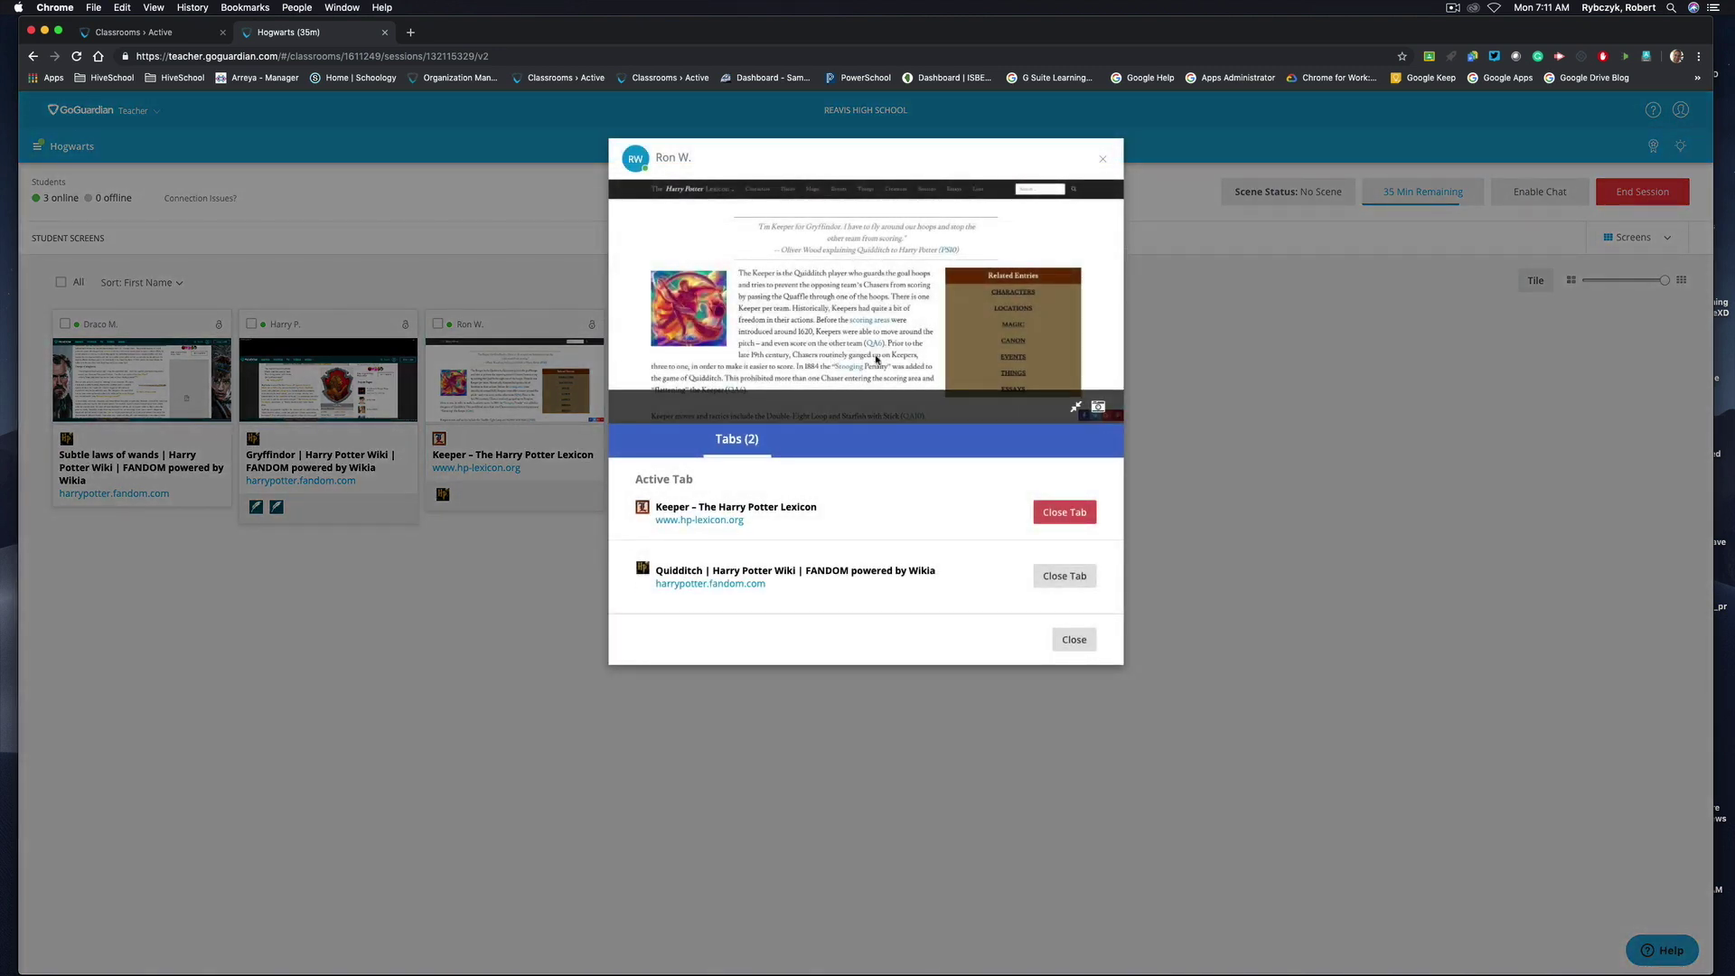
View the third student's Keeper page full screen, then exit and close their screen view
{"action": "left_click", "coordinate": [1076, 410]}
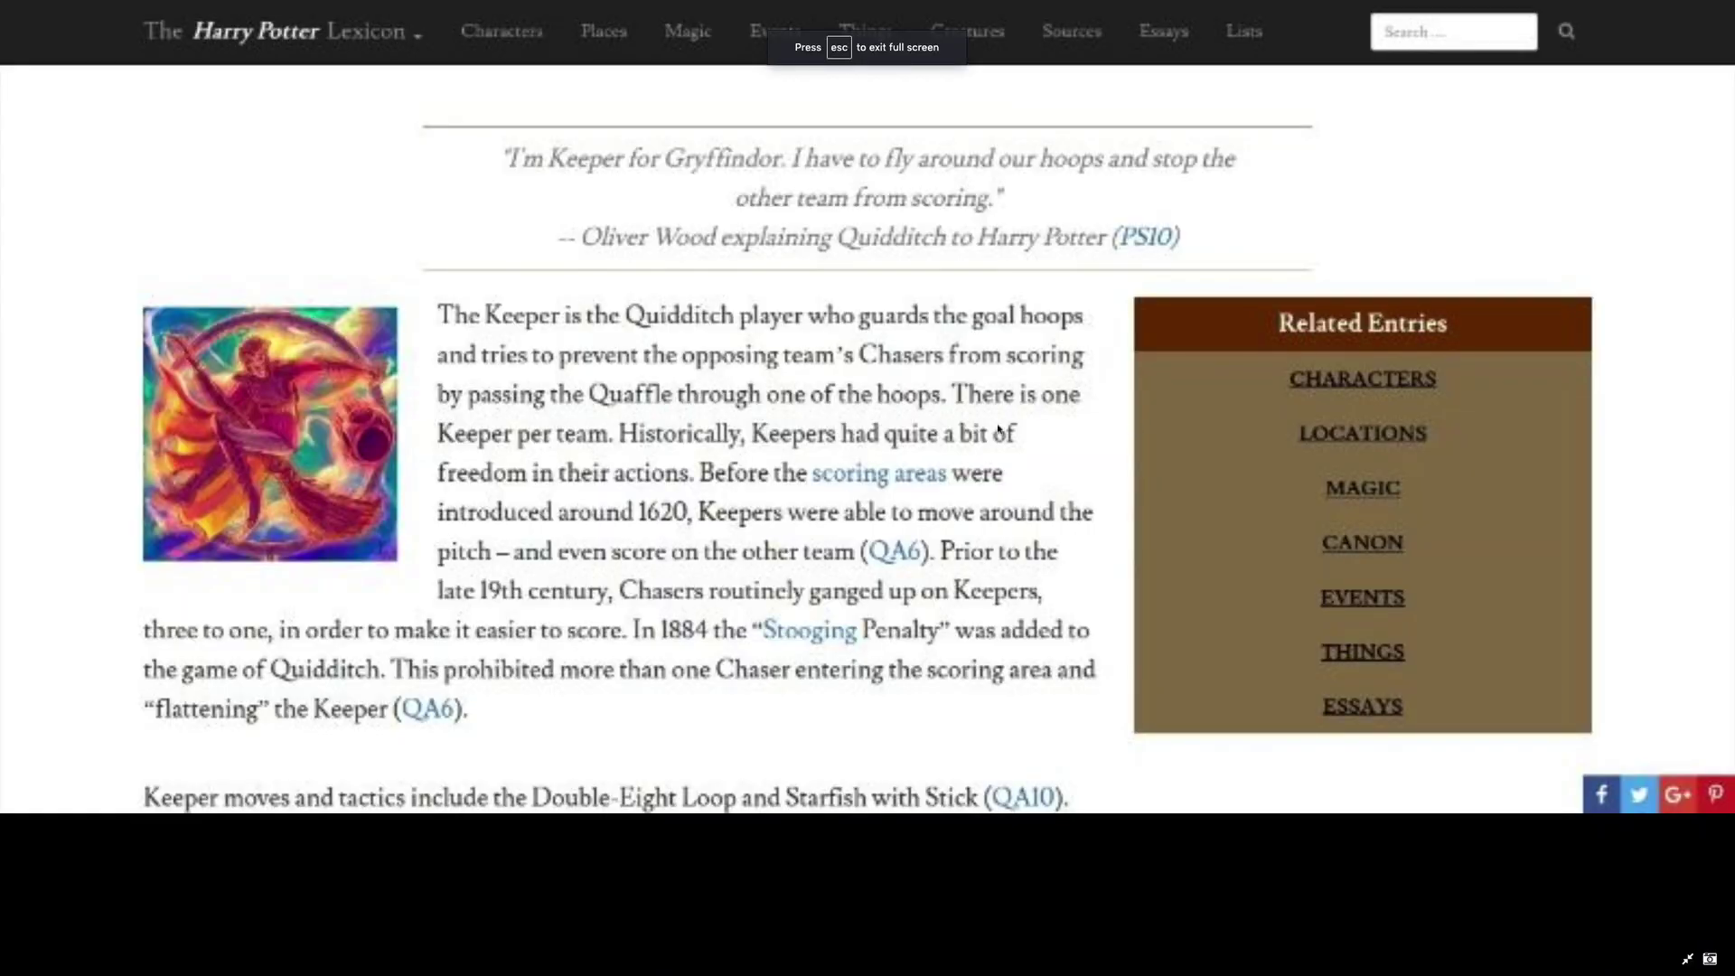
{"action": "left_click", "coordinate": [1687, 959]}
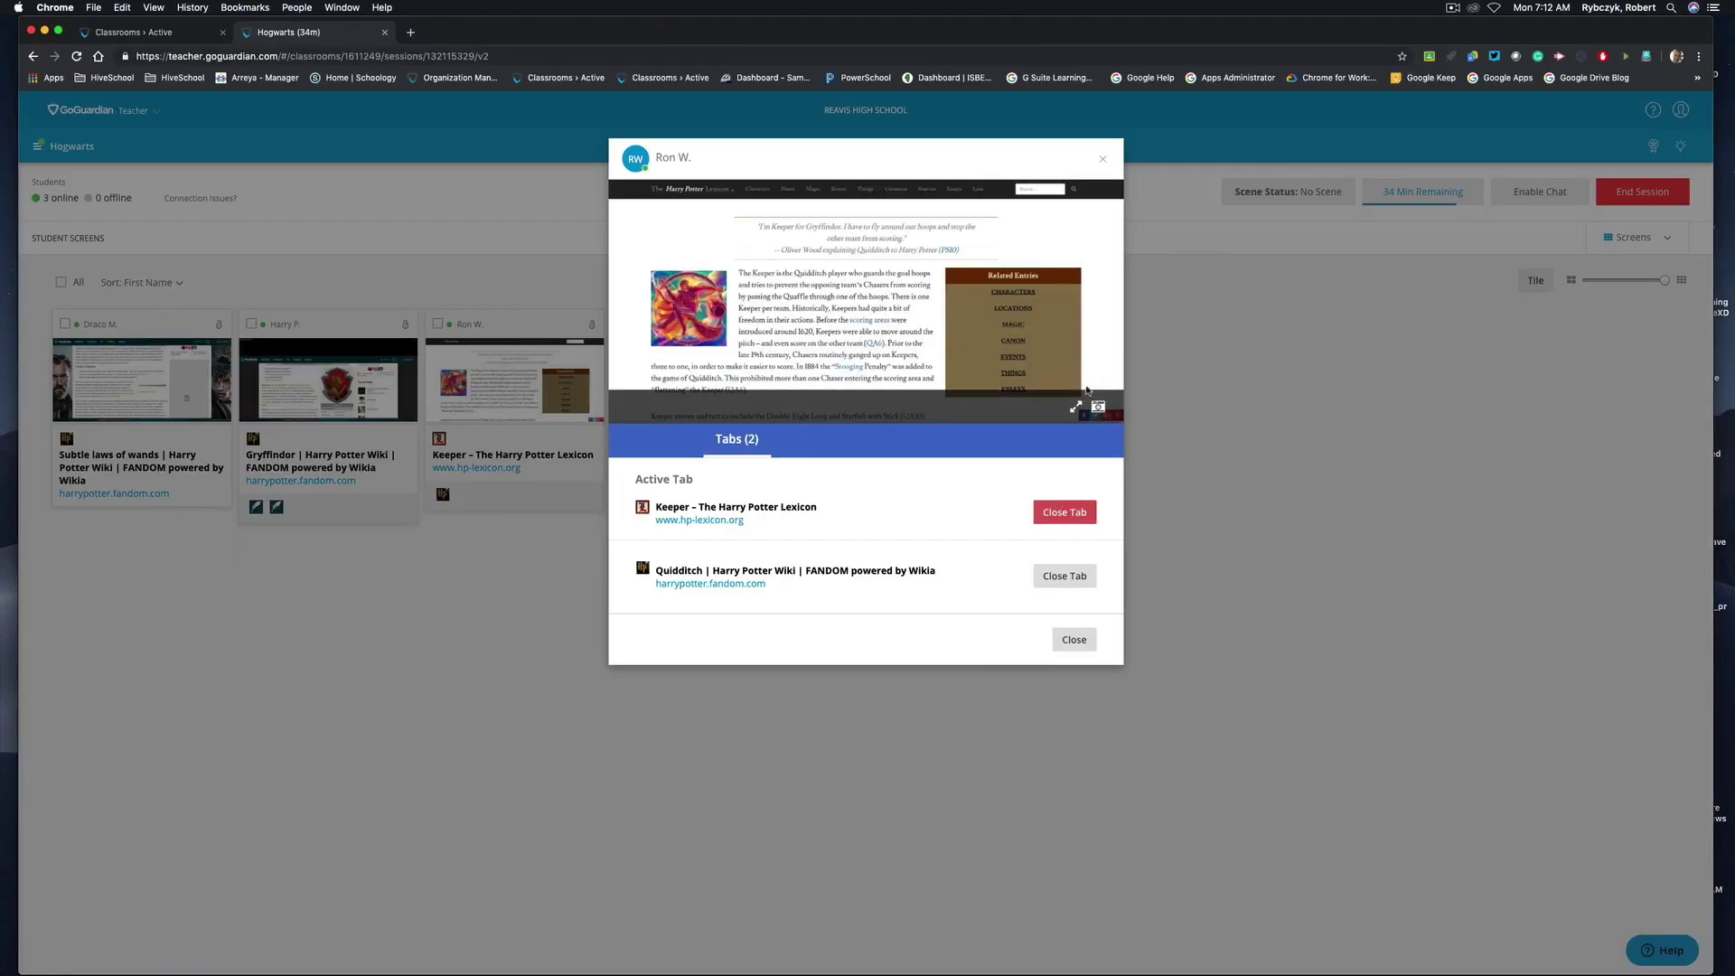
{"action": "left_click", "coordinate": [1100, 412]}
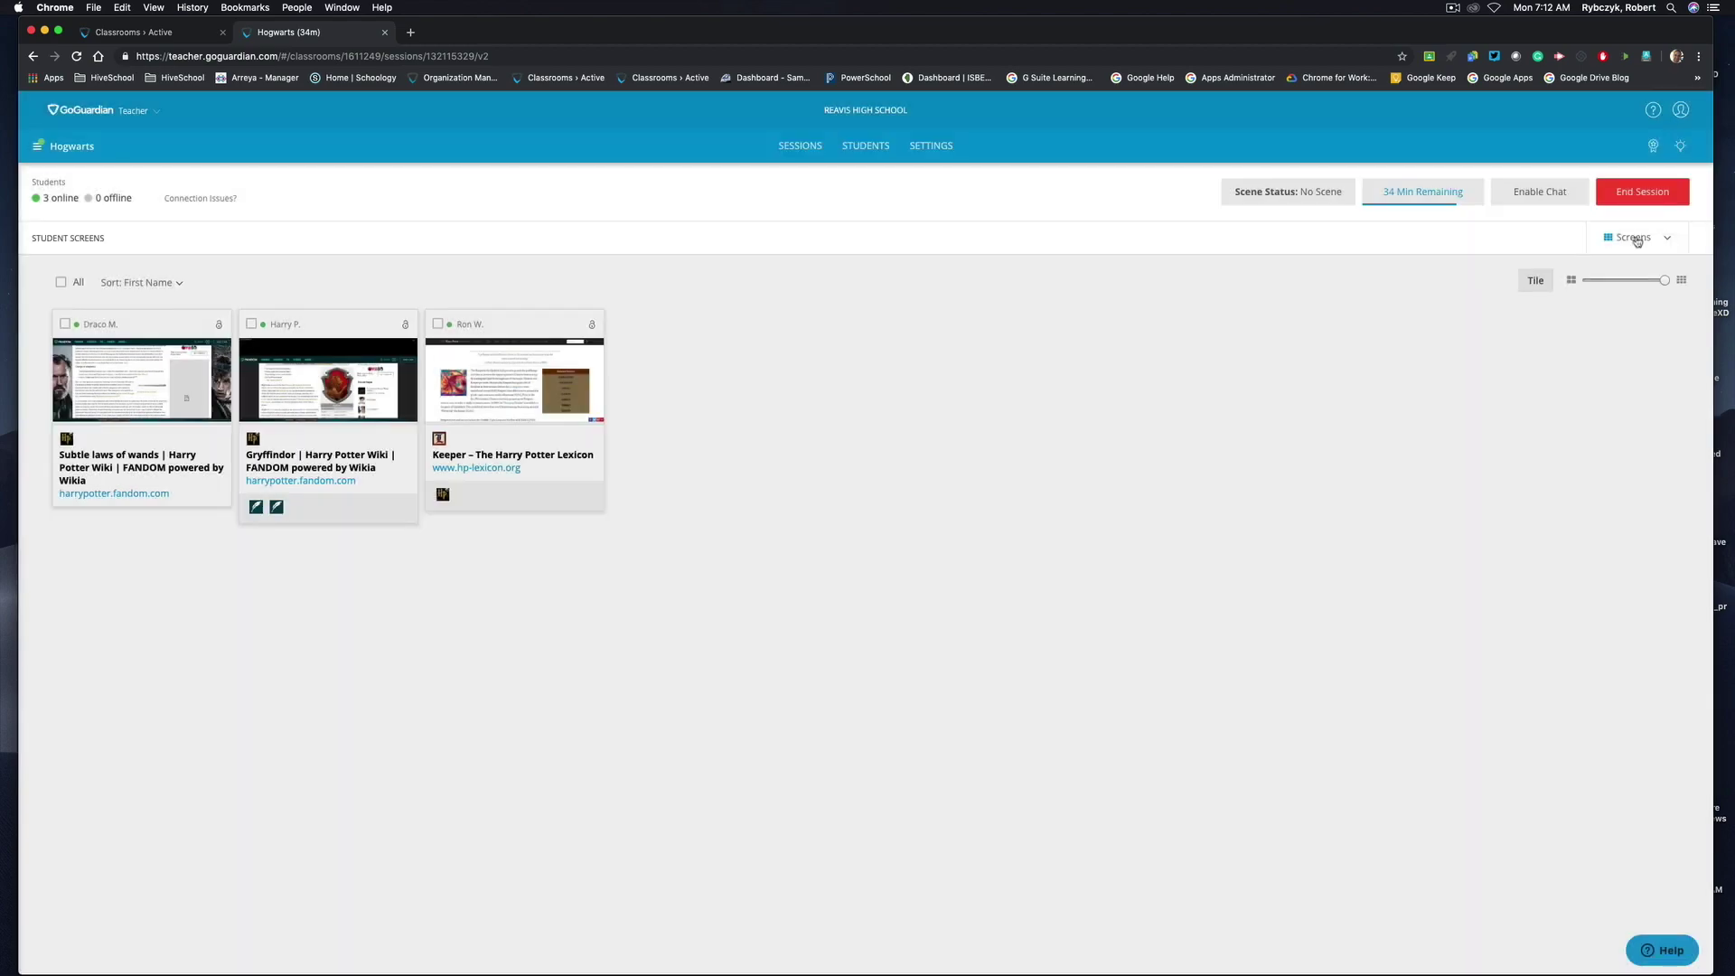
Switch the session view to Snapshots to see the saved Keeper page snapshot
{"action": "left_click", "coordinate": [1633, 237]}
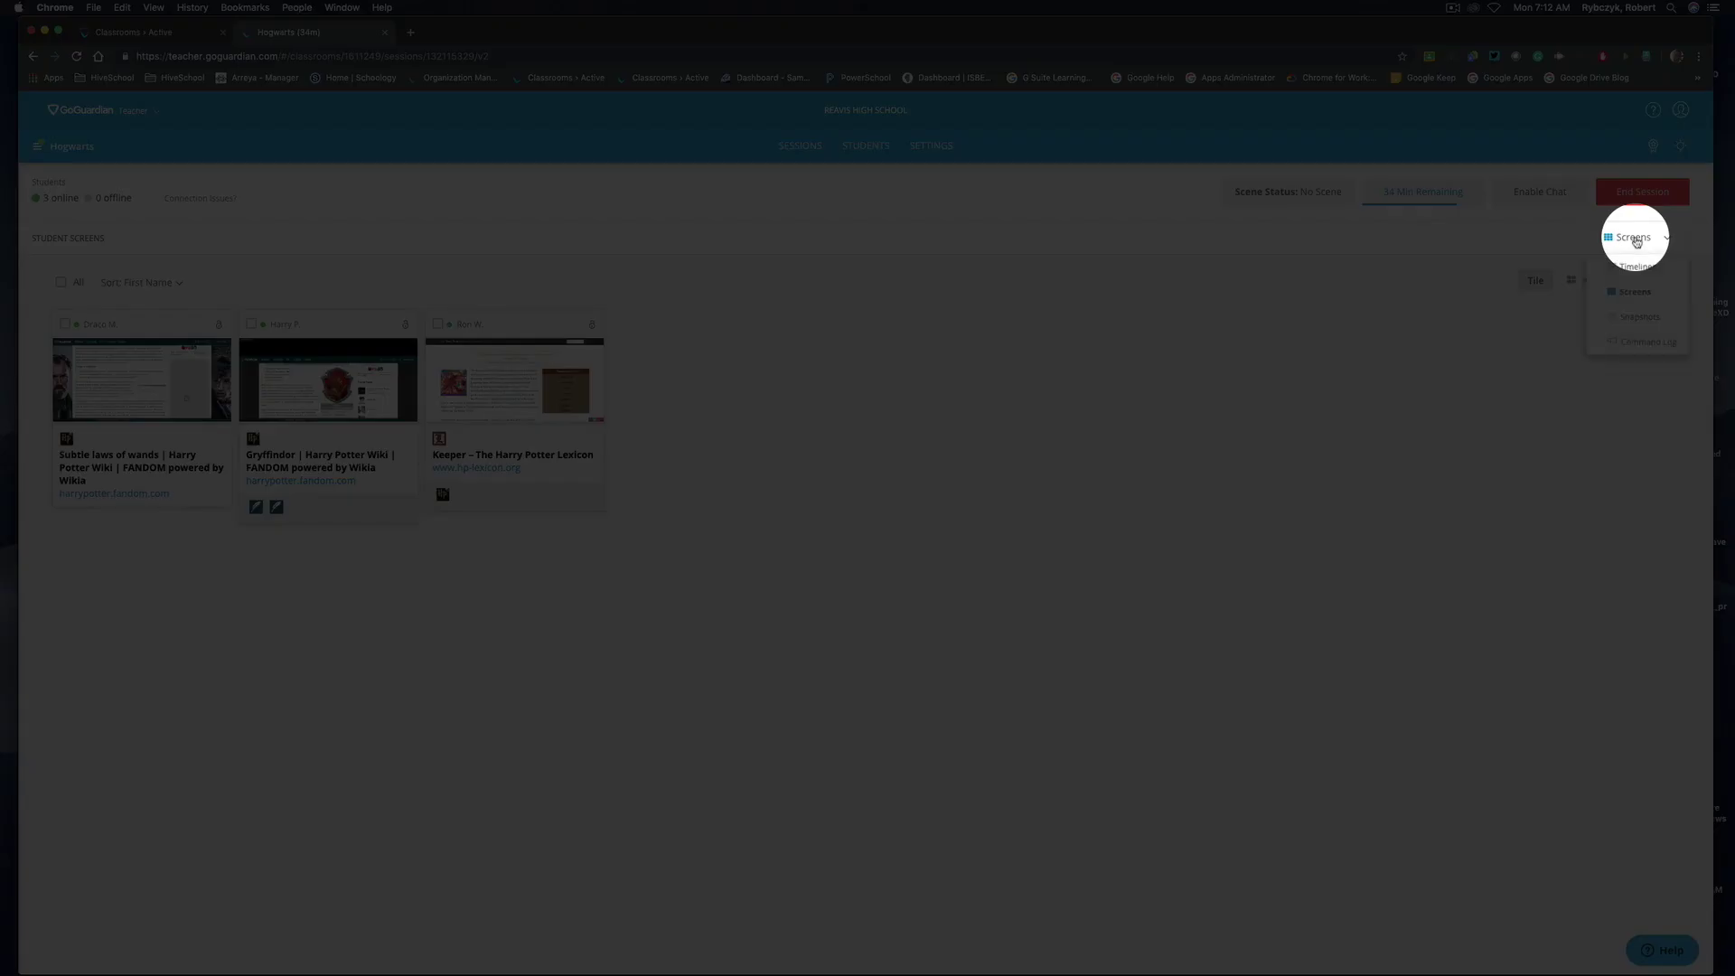
{"action": "left_click", "coordinate": [1640, 318]}
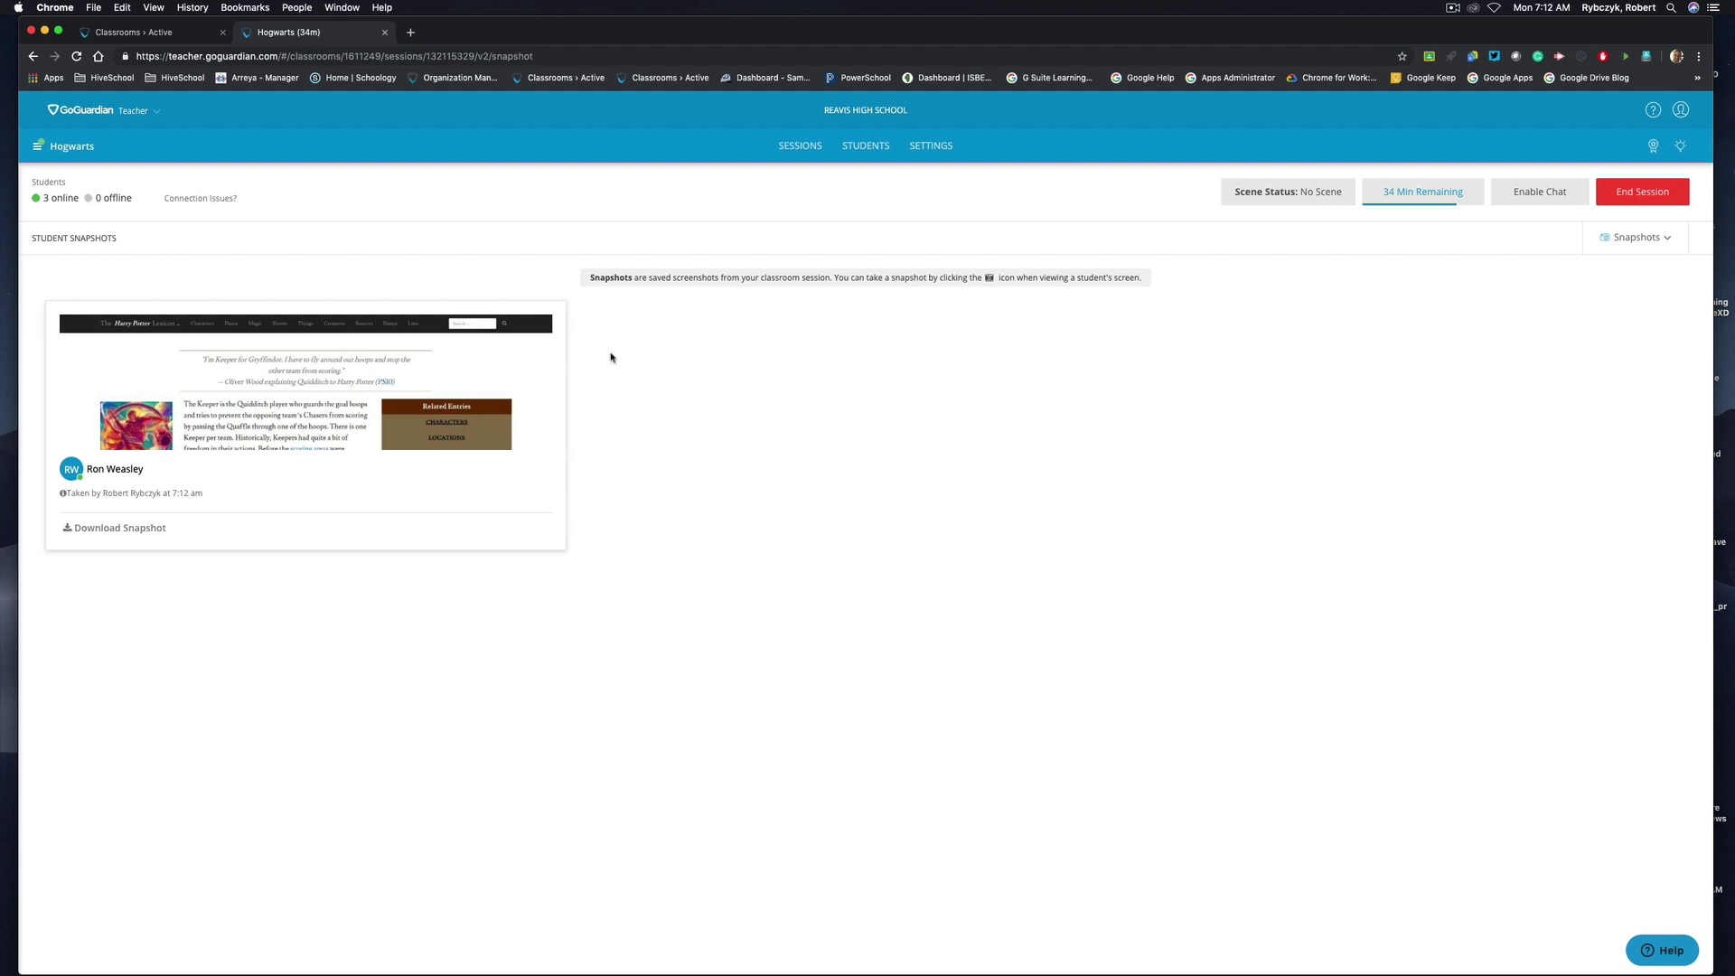
{"action": "left_click", "coordinate": [1627, 238]}
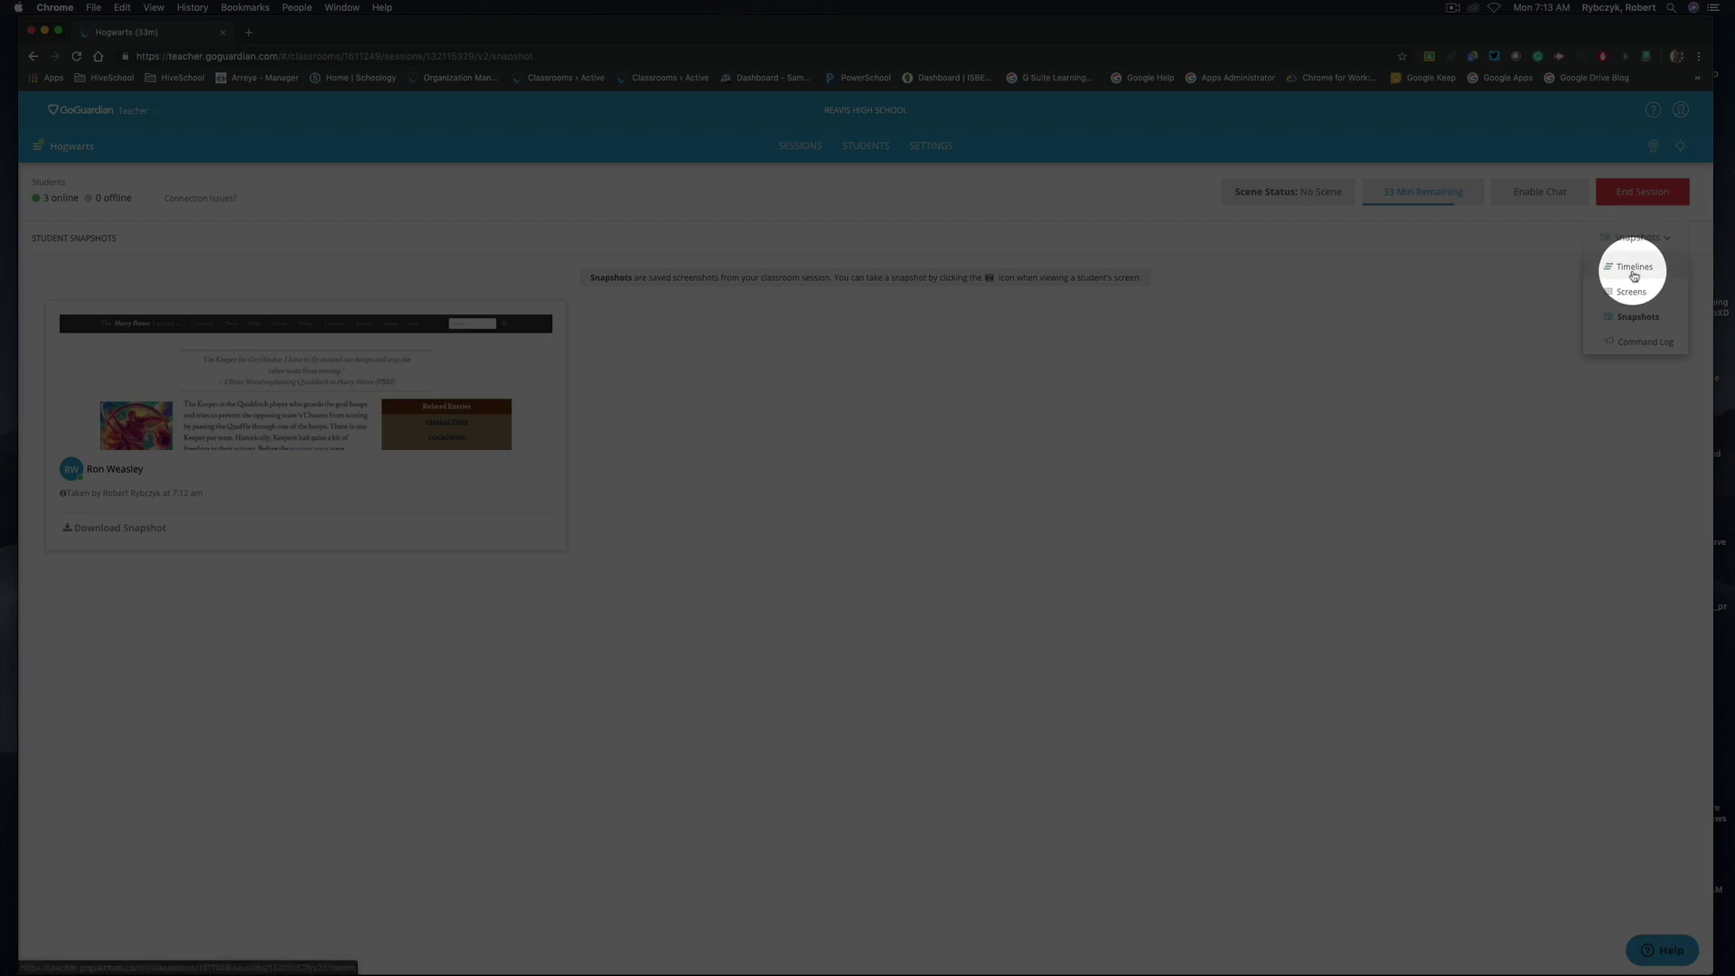
{"action": "left_click", "coordinate": [1633, 267]}
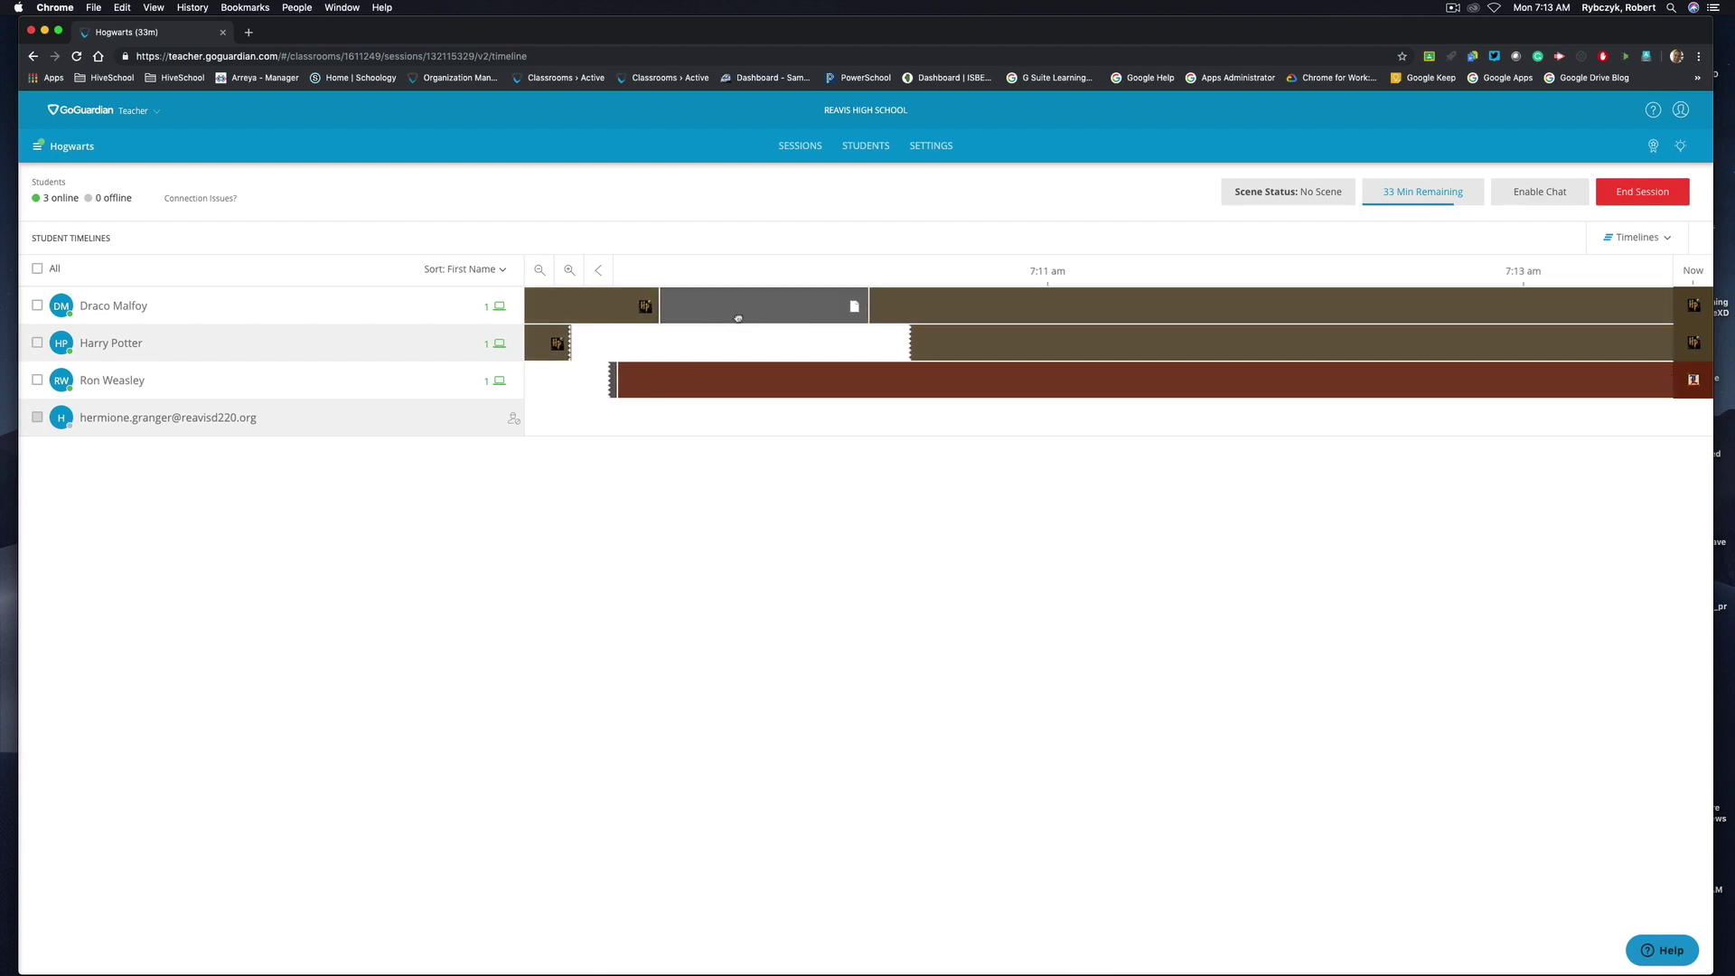
{"action": "scroll", "coordinate": [722, 313], "scroll_direction": "left", "scroll_amount": 10}
{"action": "scroll", "coordinate": [732, 312], "scroll_direction": "left", "scroll_amount": 2}
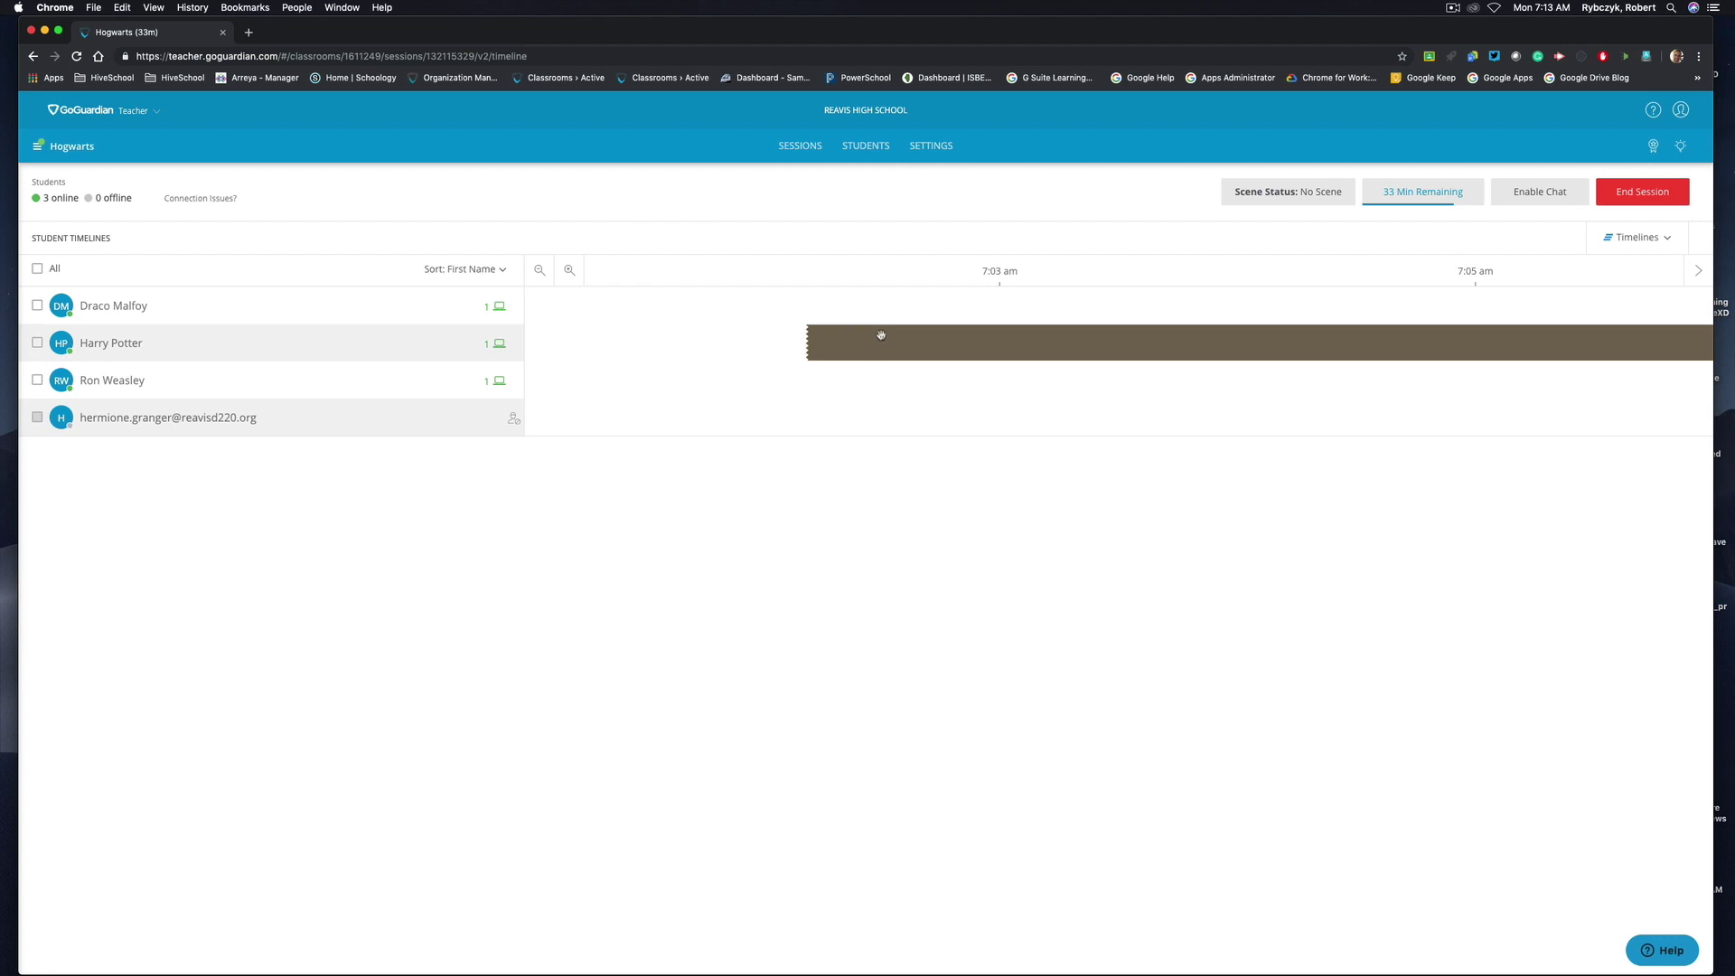
{"action": "left_click", "coordinate": [856, 353]}
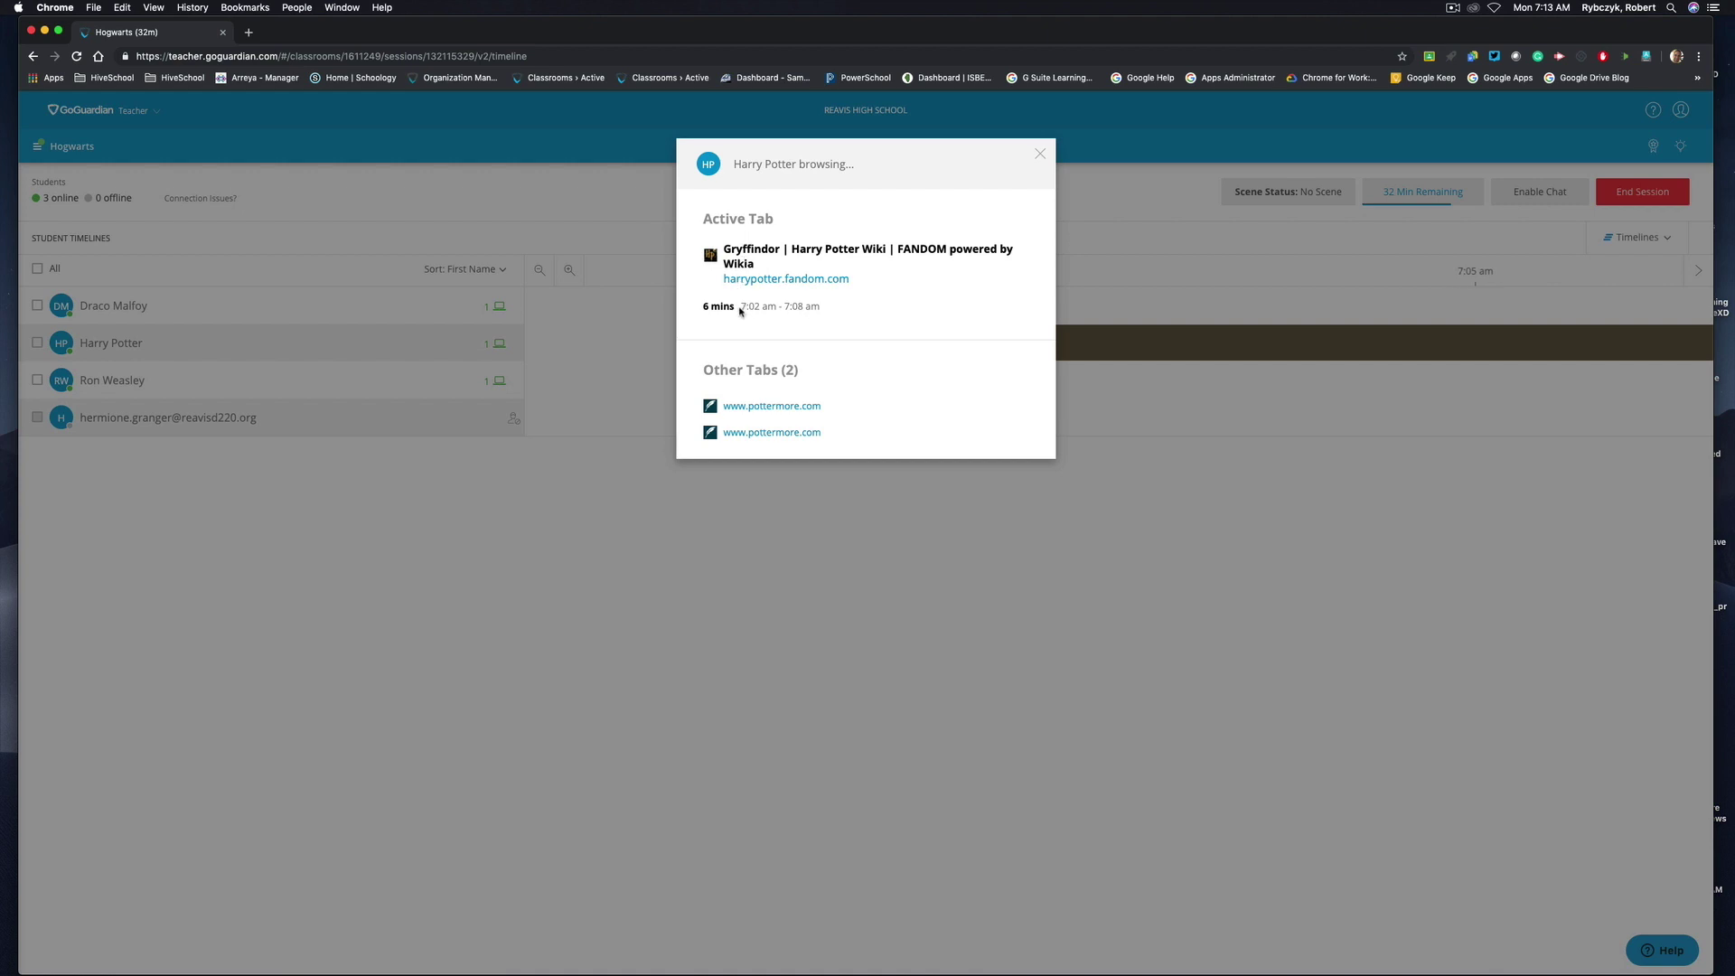
{"action": "left_click_drag", "start_coordinate": [757, 307], "coordinate": [826, 312]}
{"action": "left_click", "coordinate": [853, 389]}
{"action": "left_click", "coordinate": [1041, 153]}
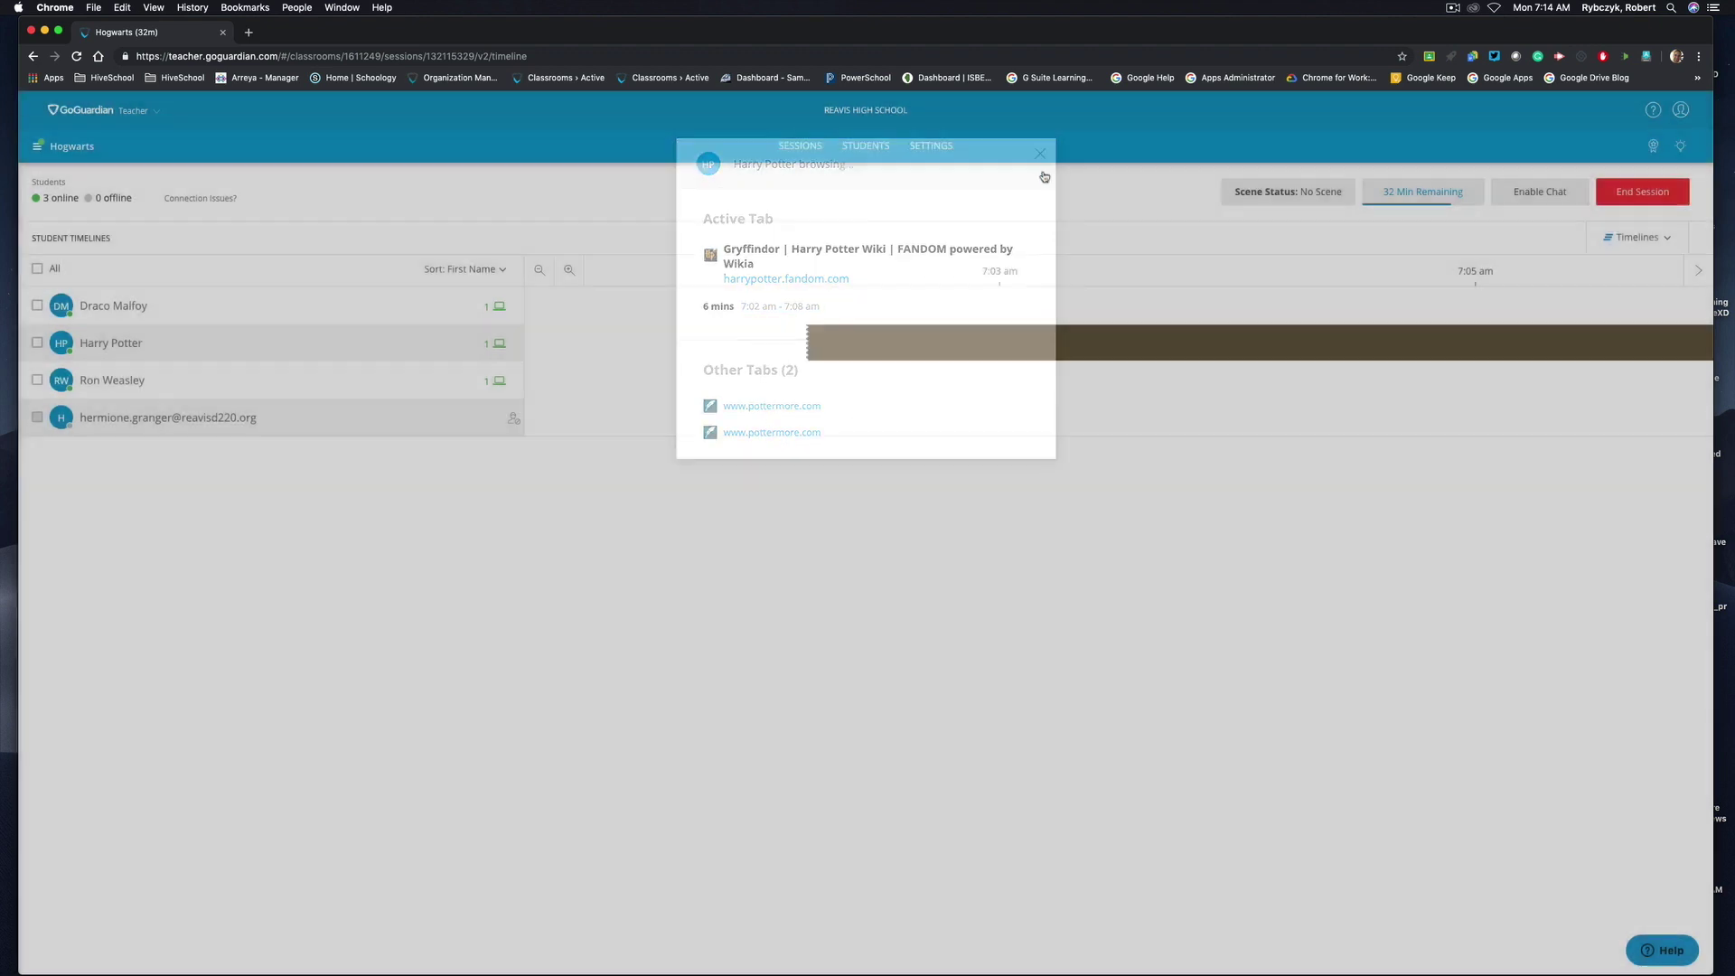
{"action": "left_click_drag", "start_coordinate": [960, 343], "coordinate": [939, 341]}
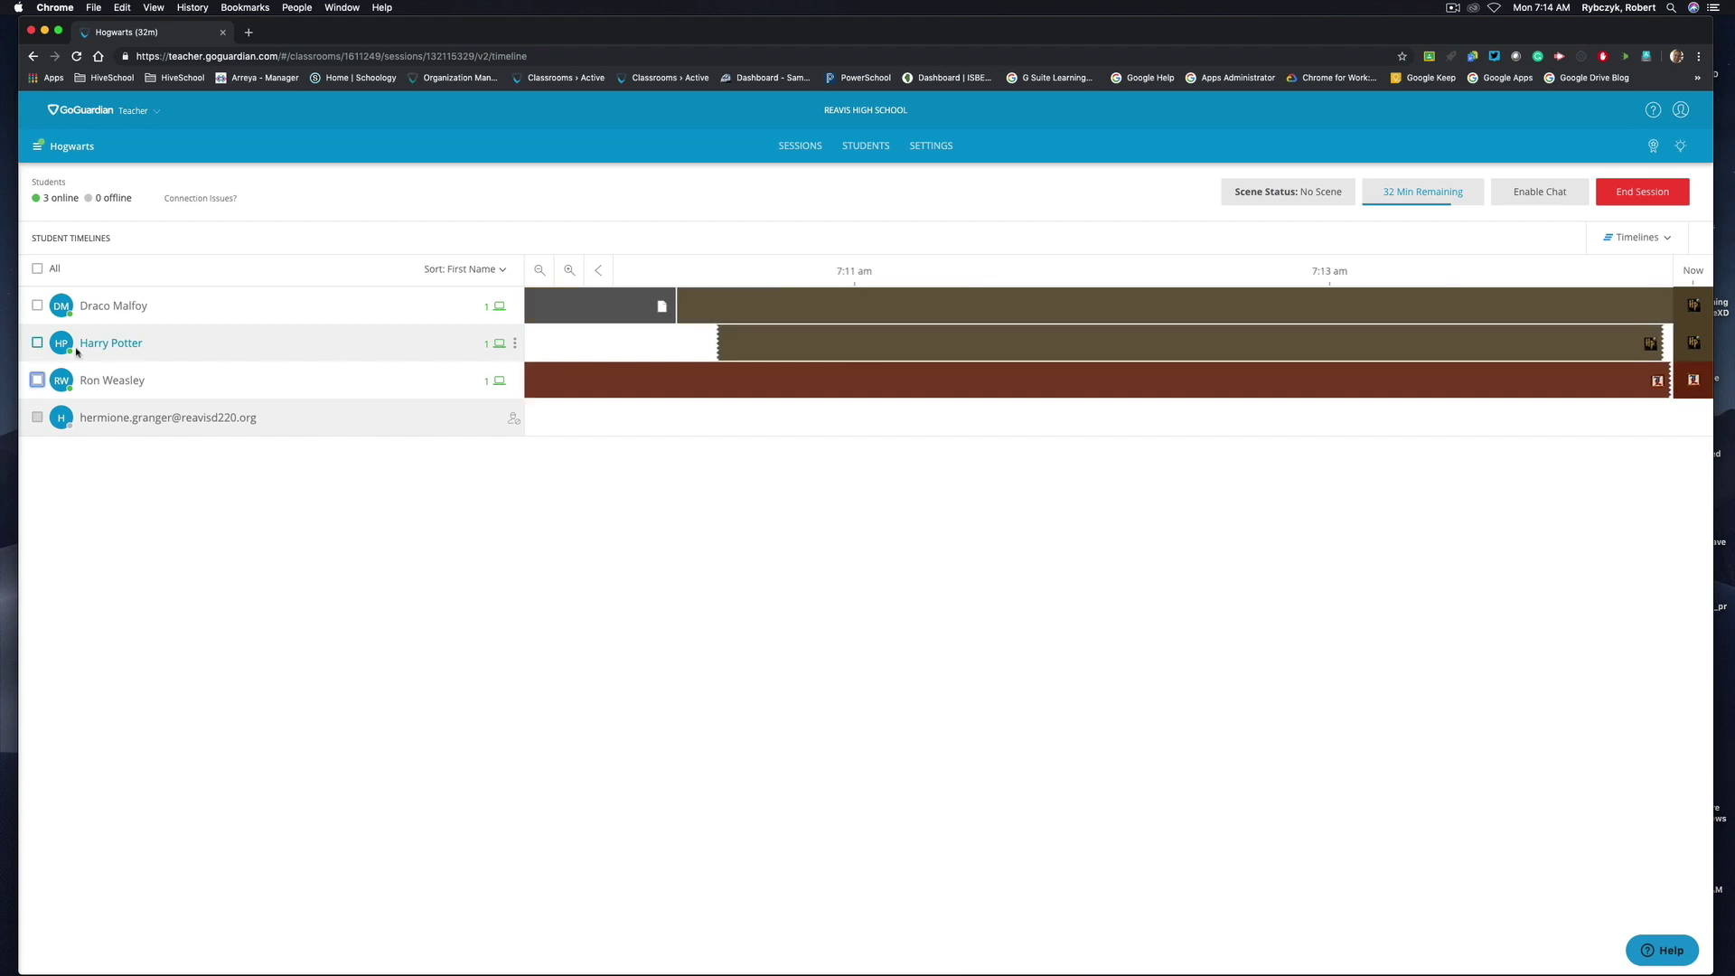
{"action": "left_click", "coordinate": [703, 385]}
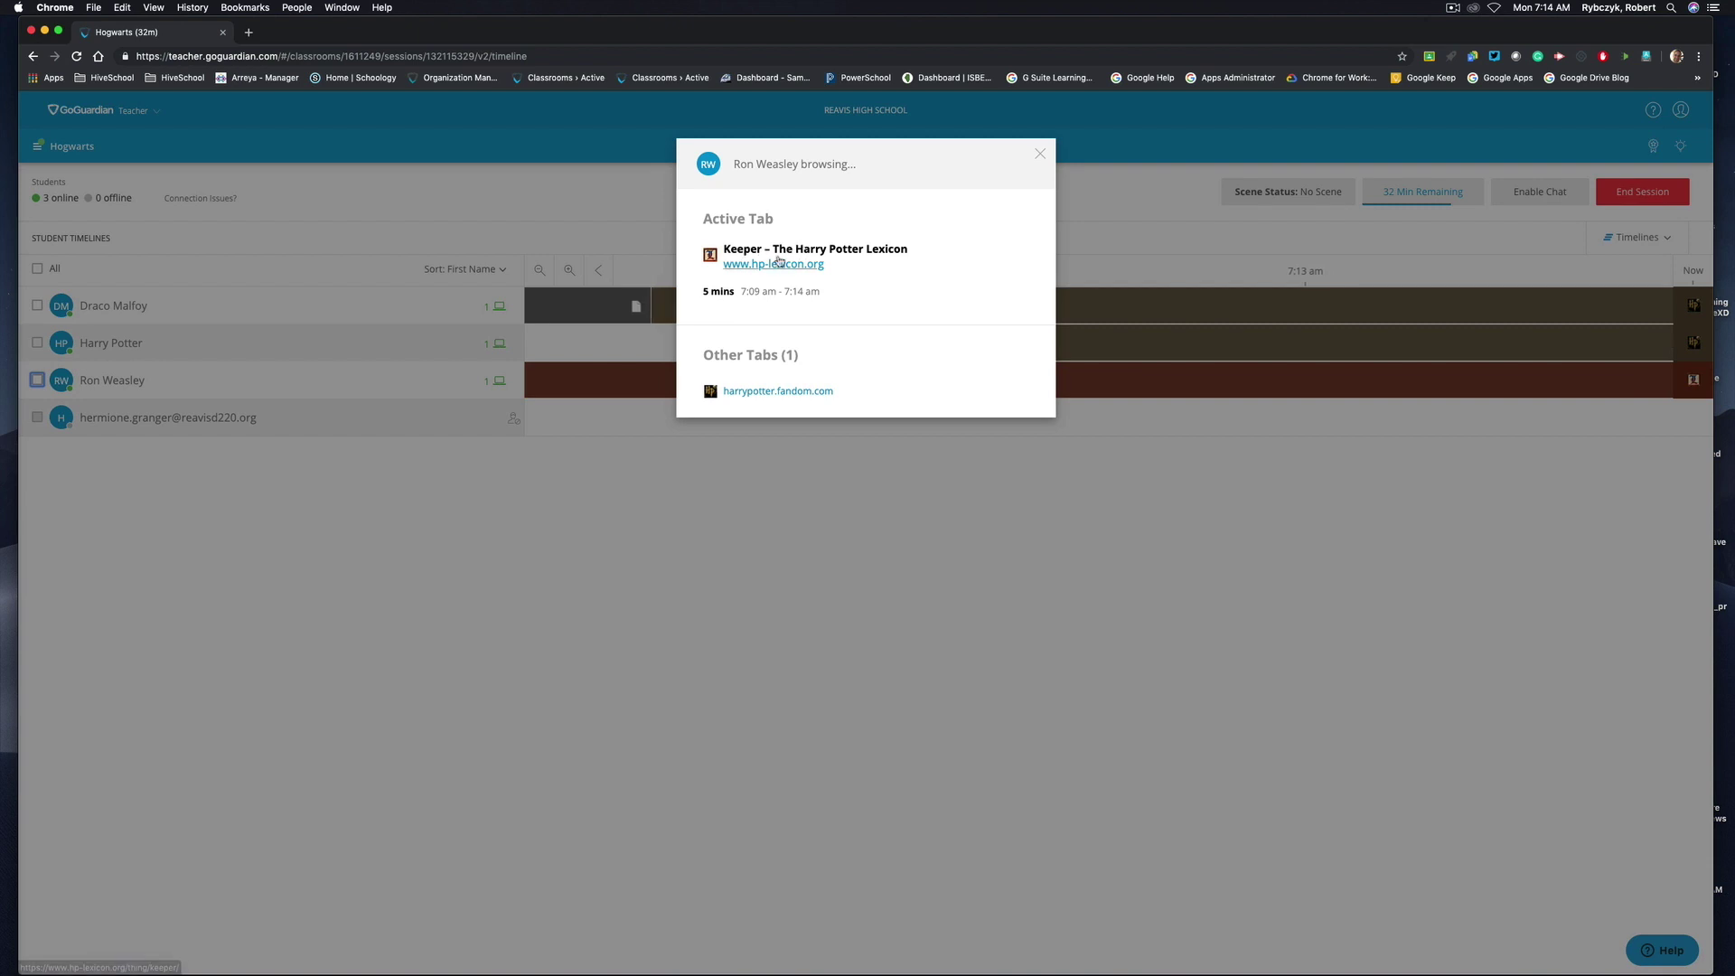
{"action": "left_click", "coordinate": [1040, 153]}
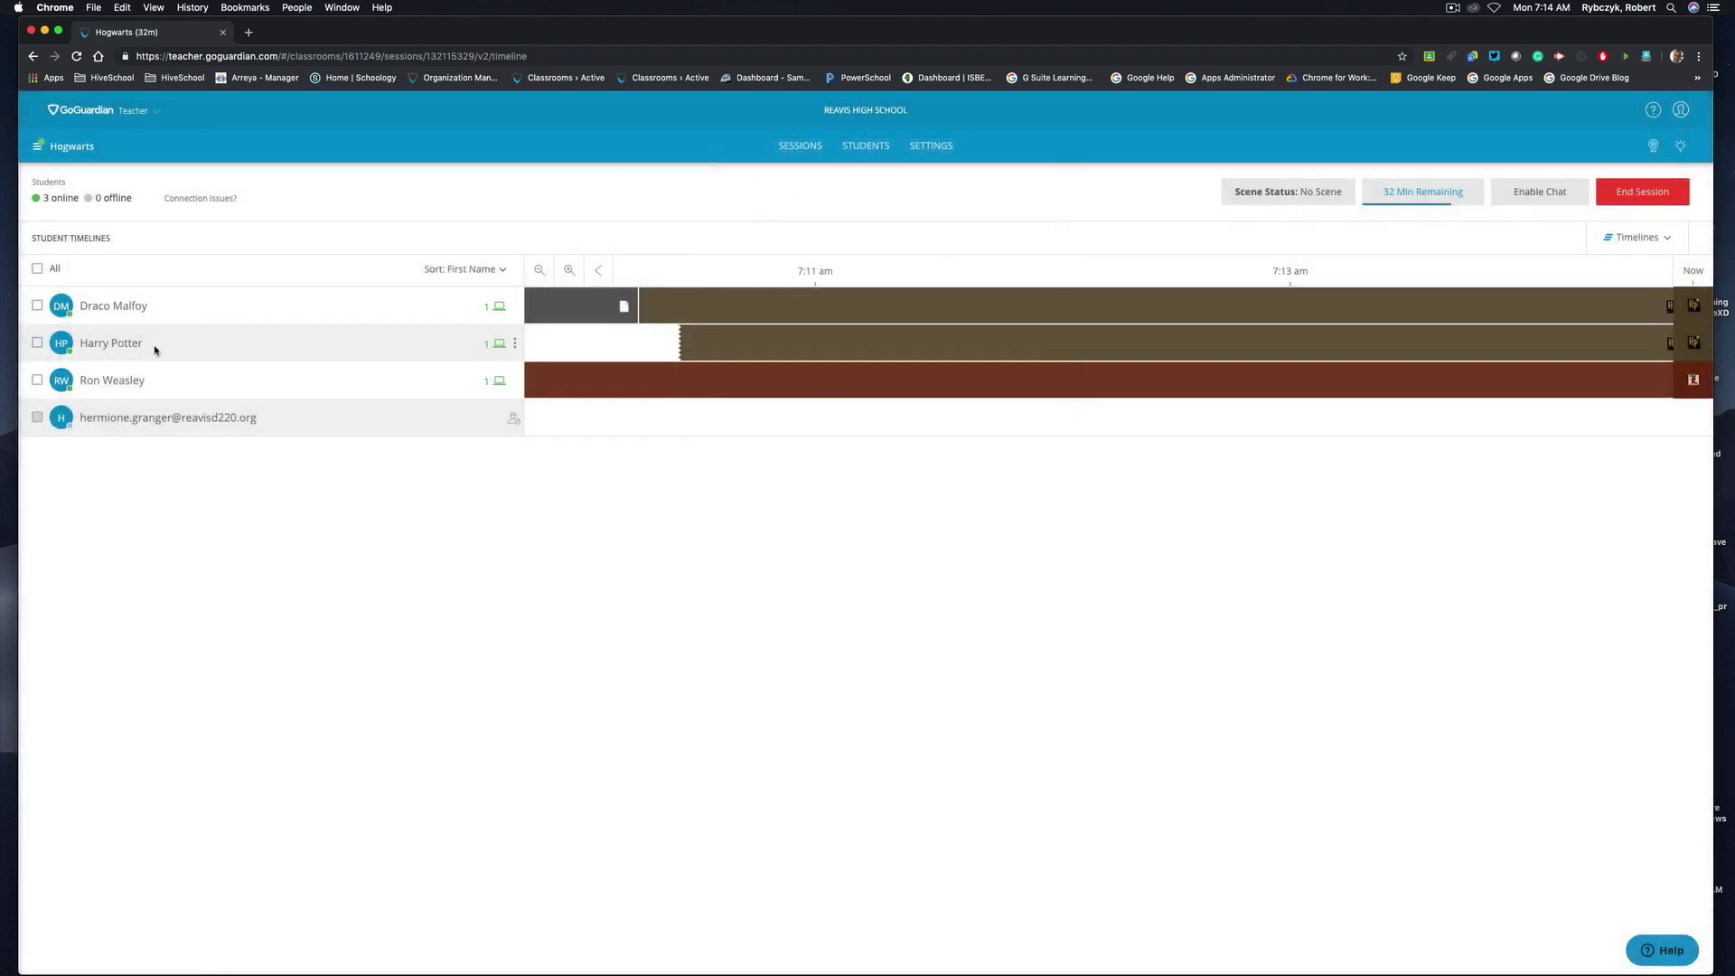
Select the third student and lock their device's screen
{"action": "left_click", "coordinate": [36, 381]}
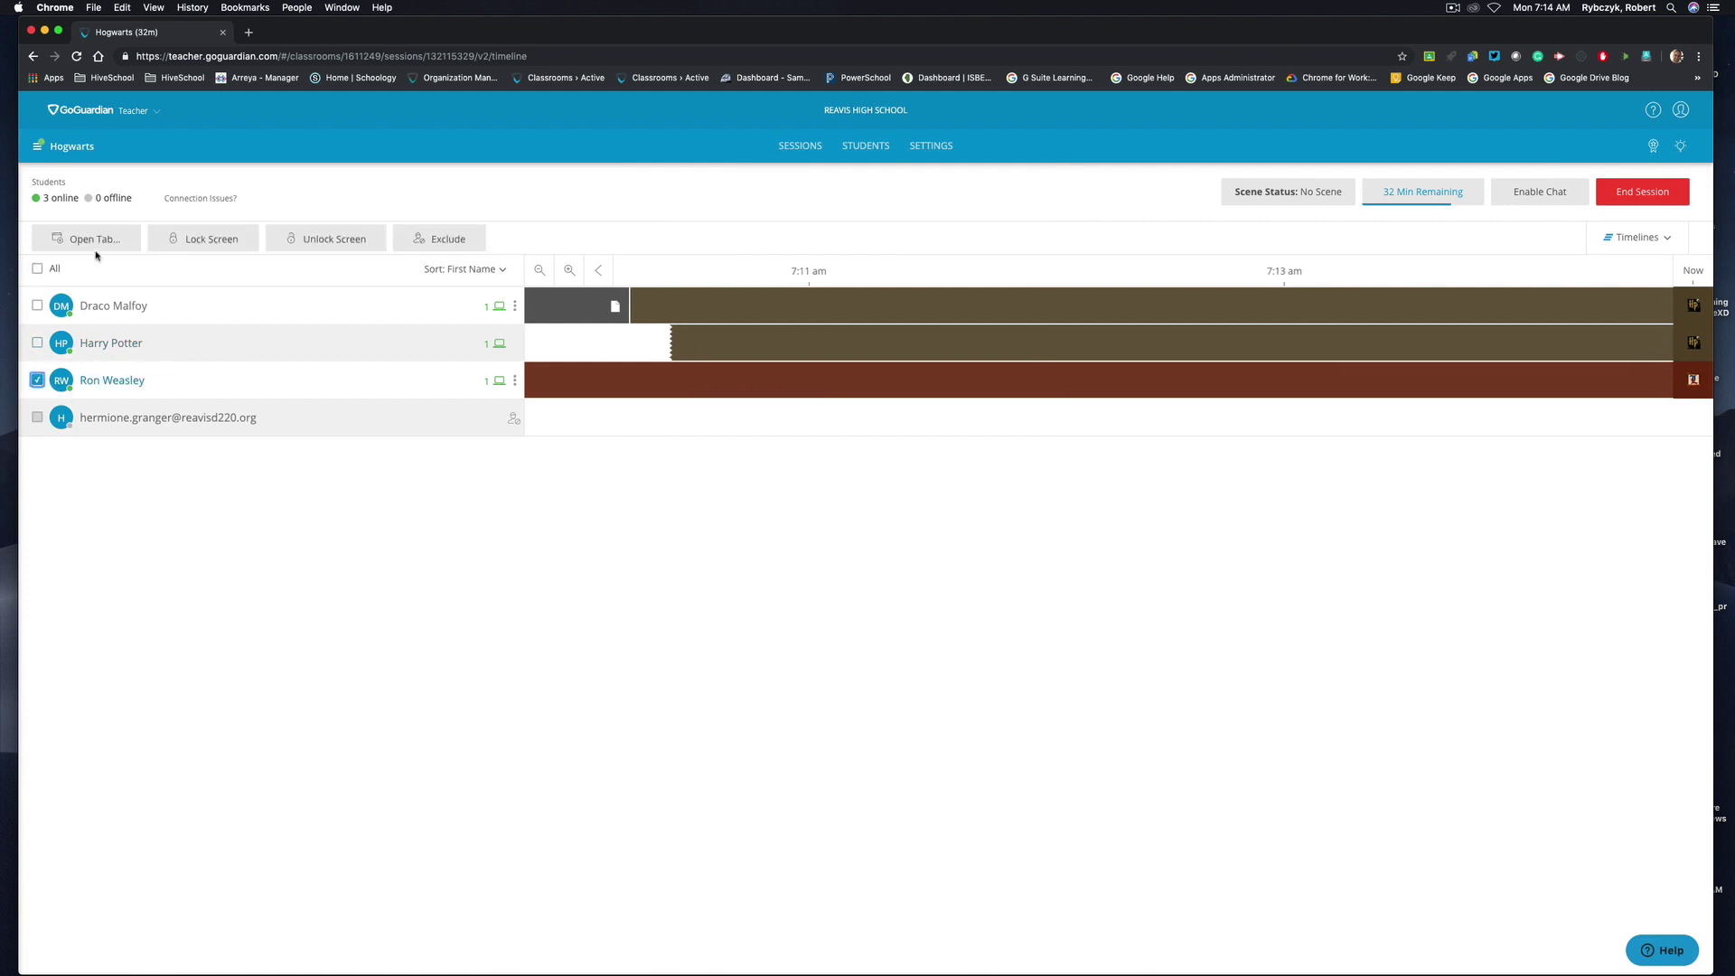
{"action": "left_click", "coordinate": [204, 240]}
{"action": "left_click", "coordinate": [867, 375]}
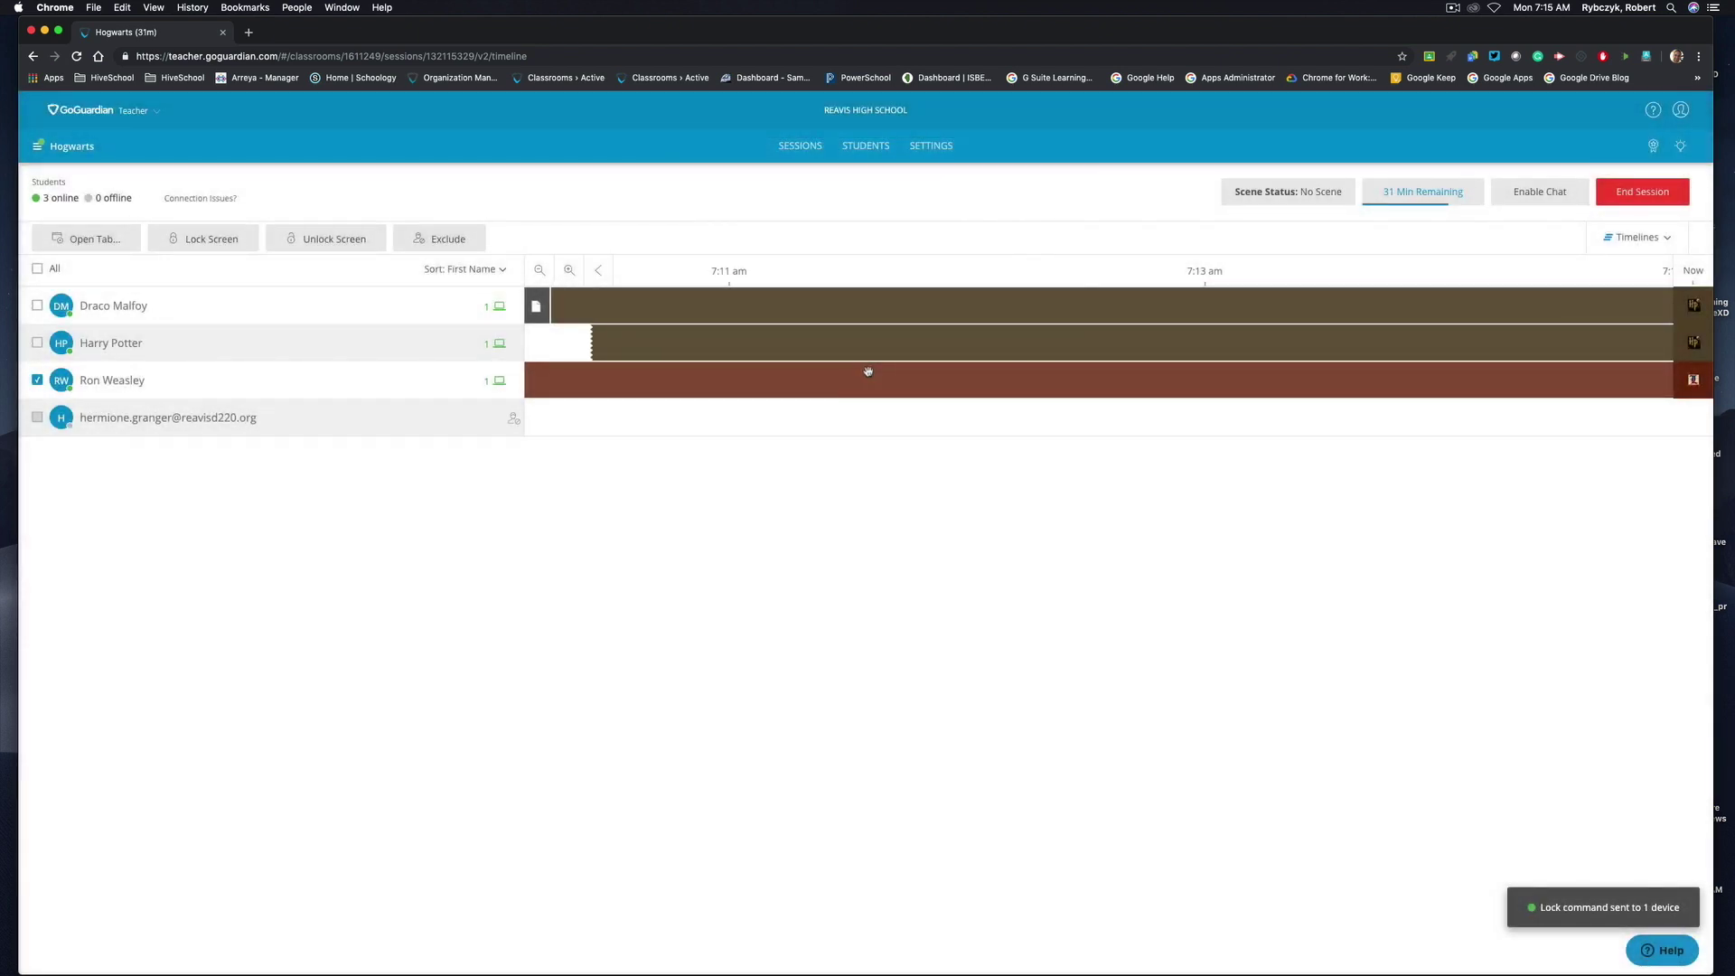
Change the session view from Timelines to Screens and close the student's screen preview
{"action": "left_click", "coordinate": [1630, 242]}
{"action": "left_click", "coordinate": [1634, 294]}
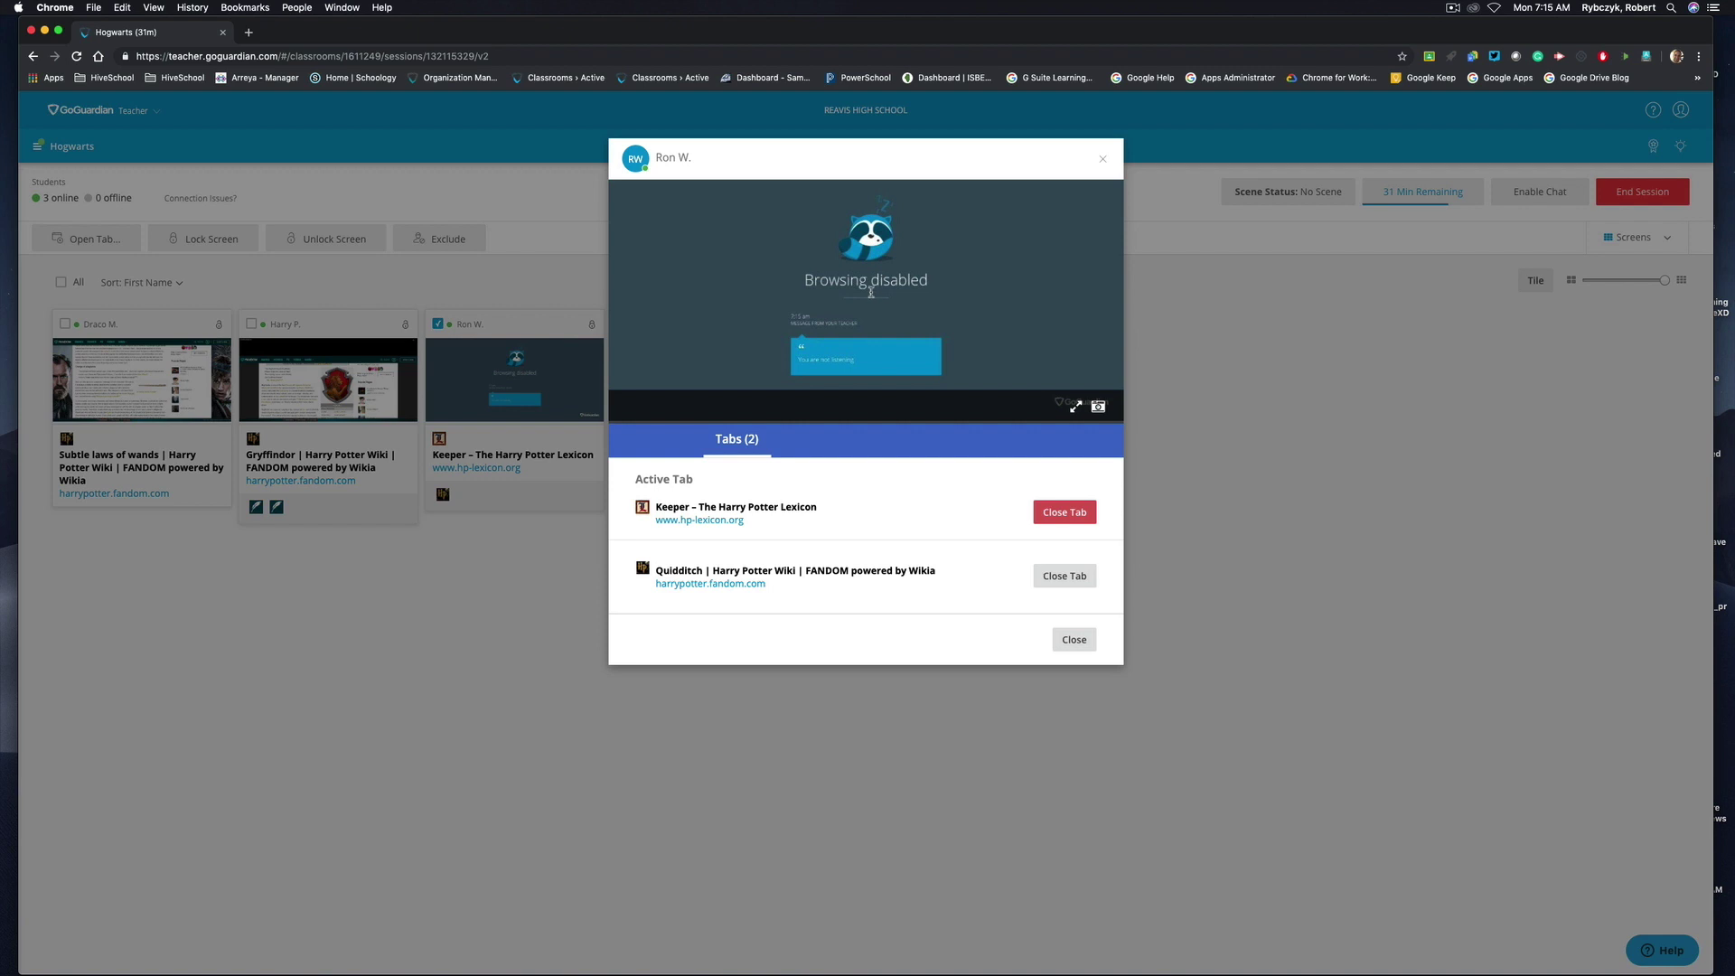
{"action": "left_click", "coordinate": [1105, 162]}
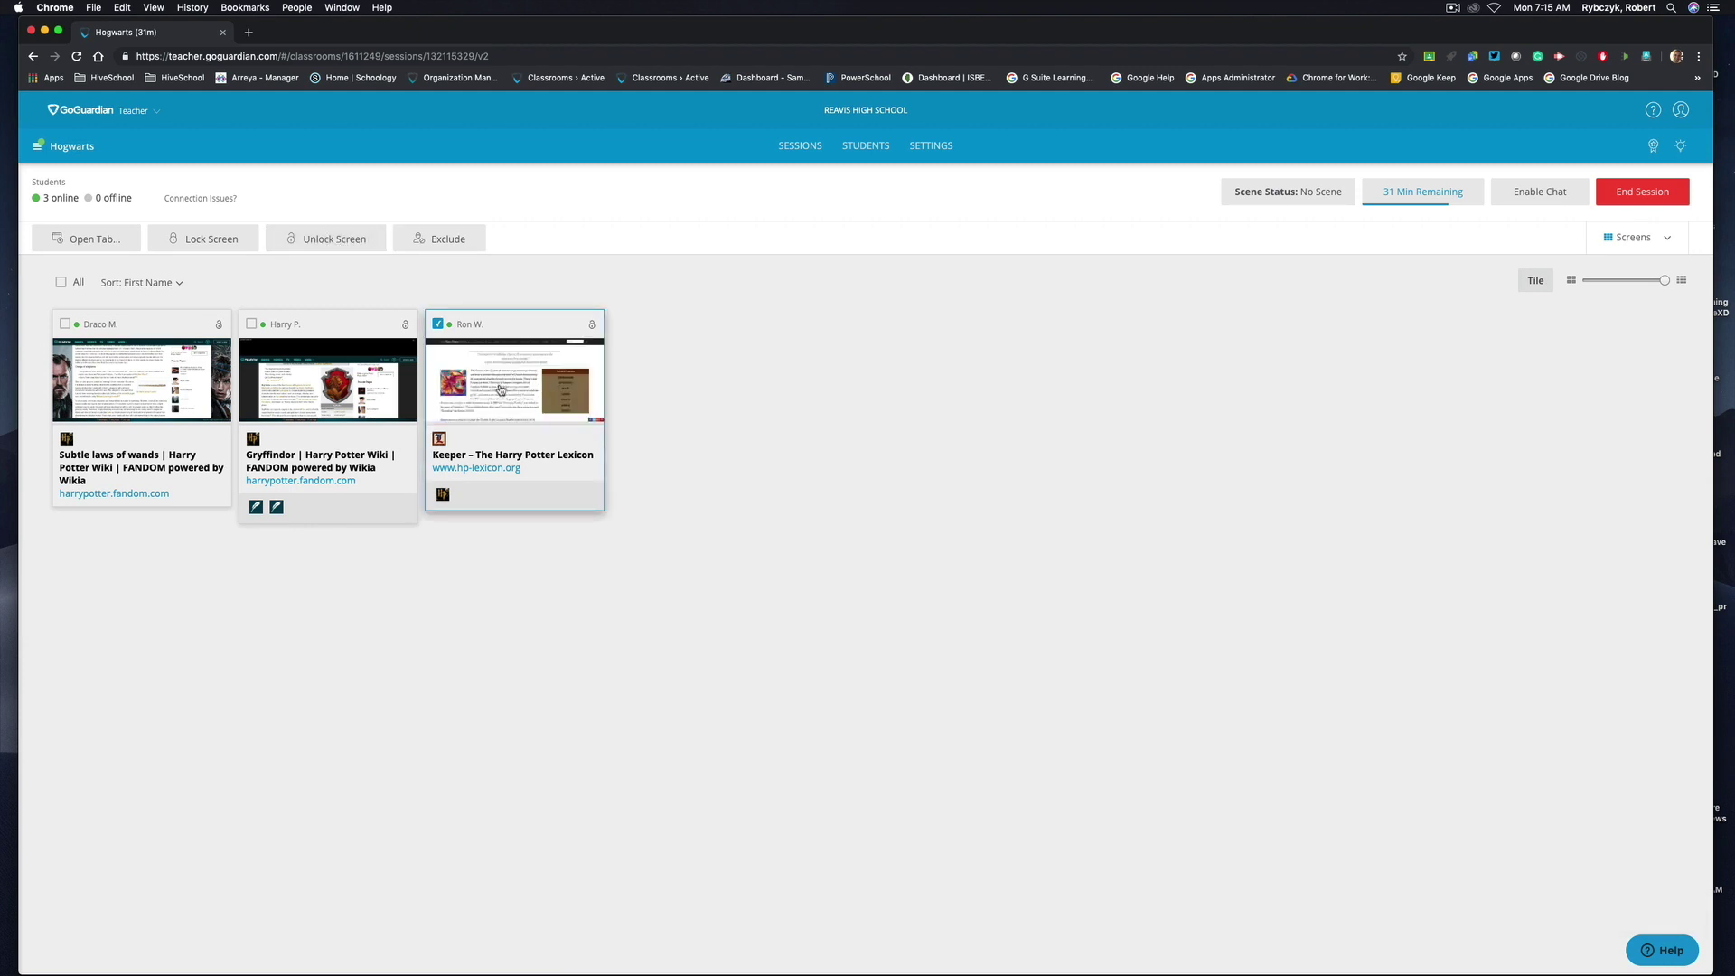
End the live session, then open the 7:01–7:15 am session's timeline and pan back
{"action": "left_click", "coordinate": [1645, 192]}
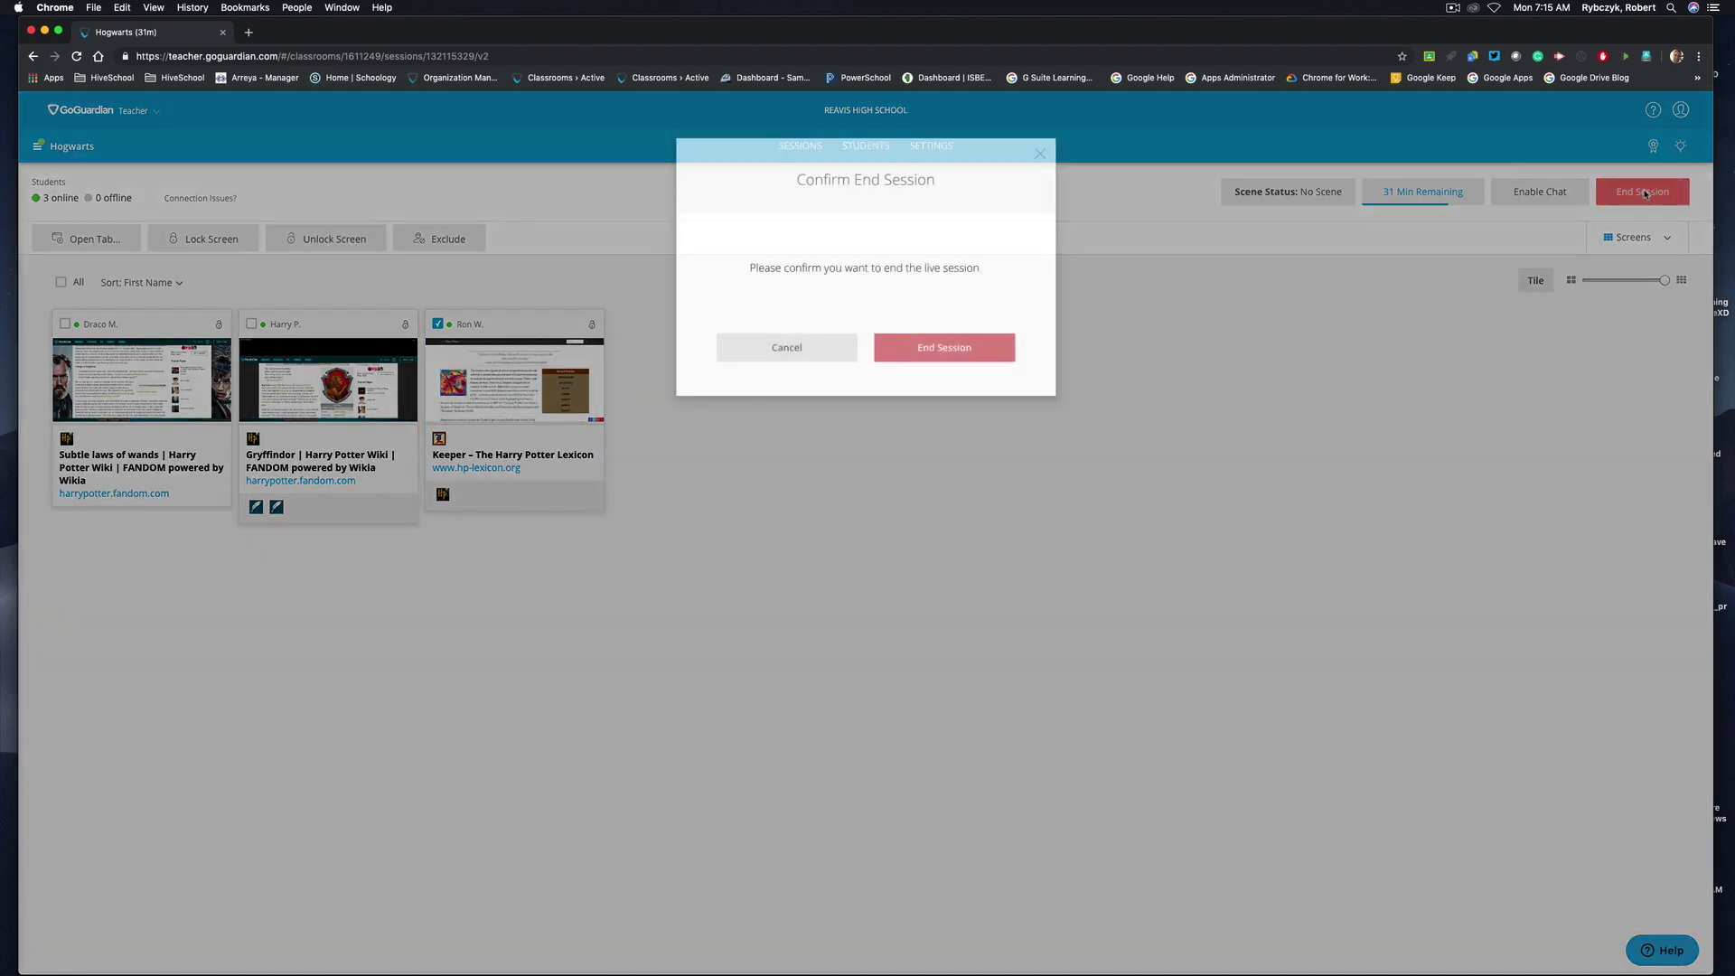
{"action": "left_click", "coordinate": [939, 347]}
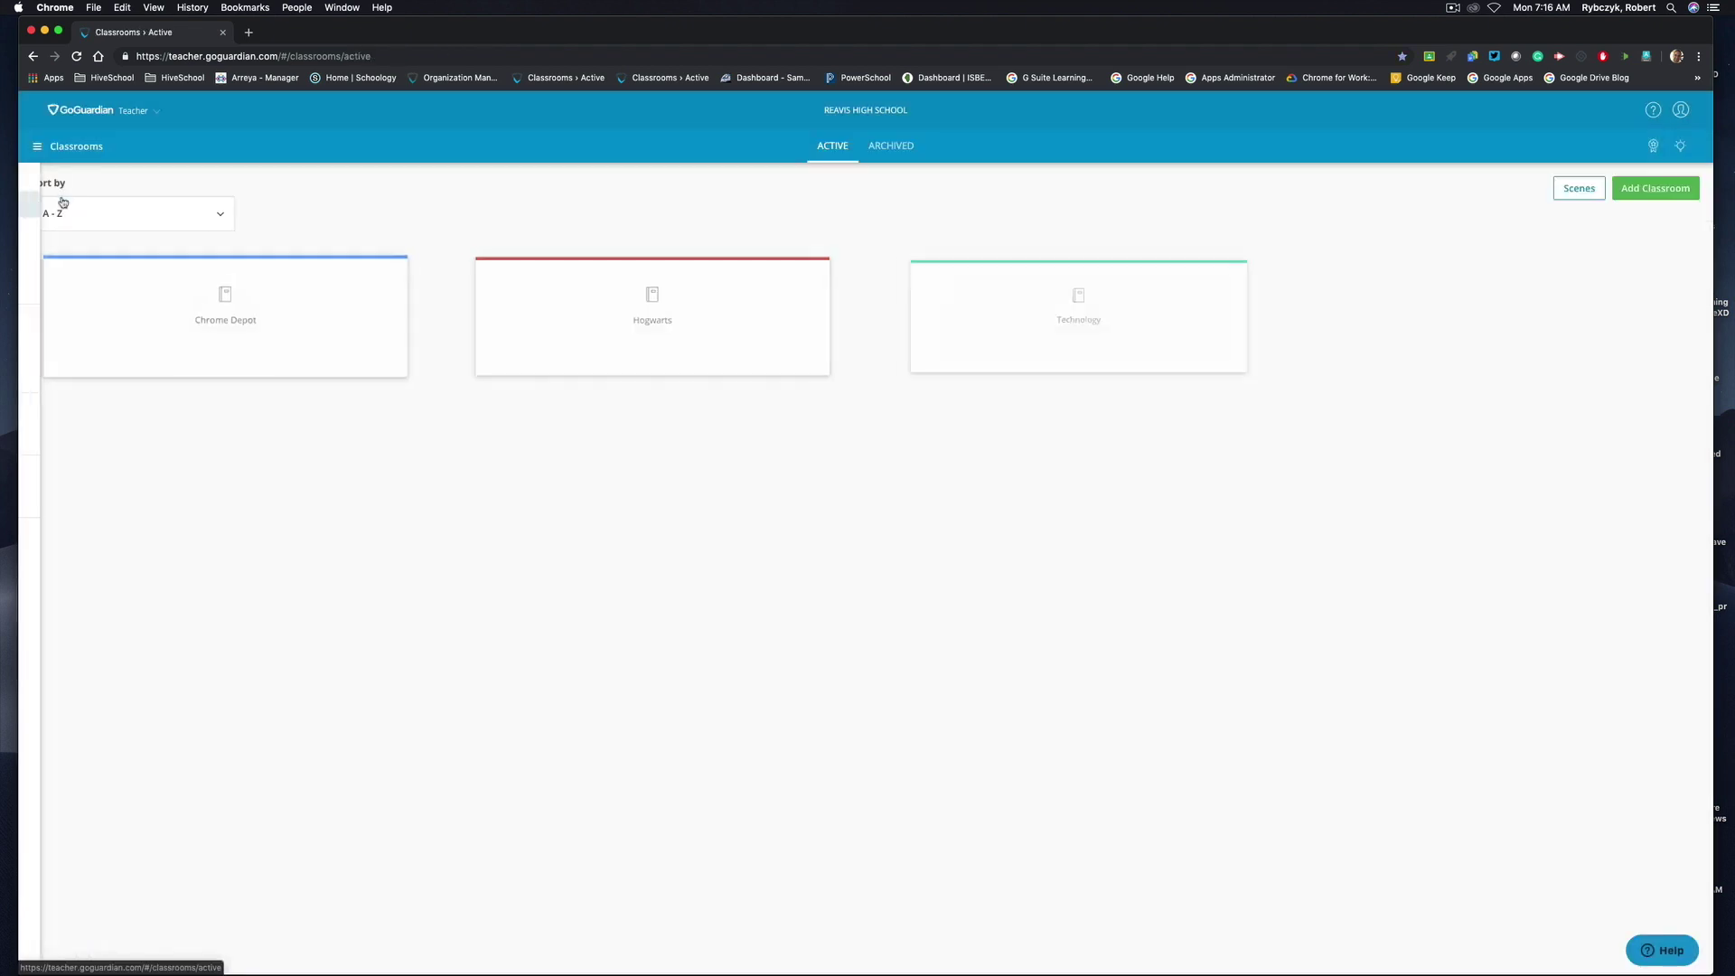
{"action": "left_click", "coordinate": [682, 312]}
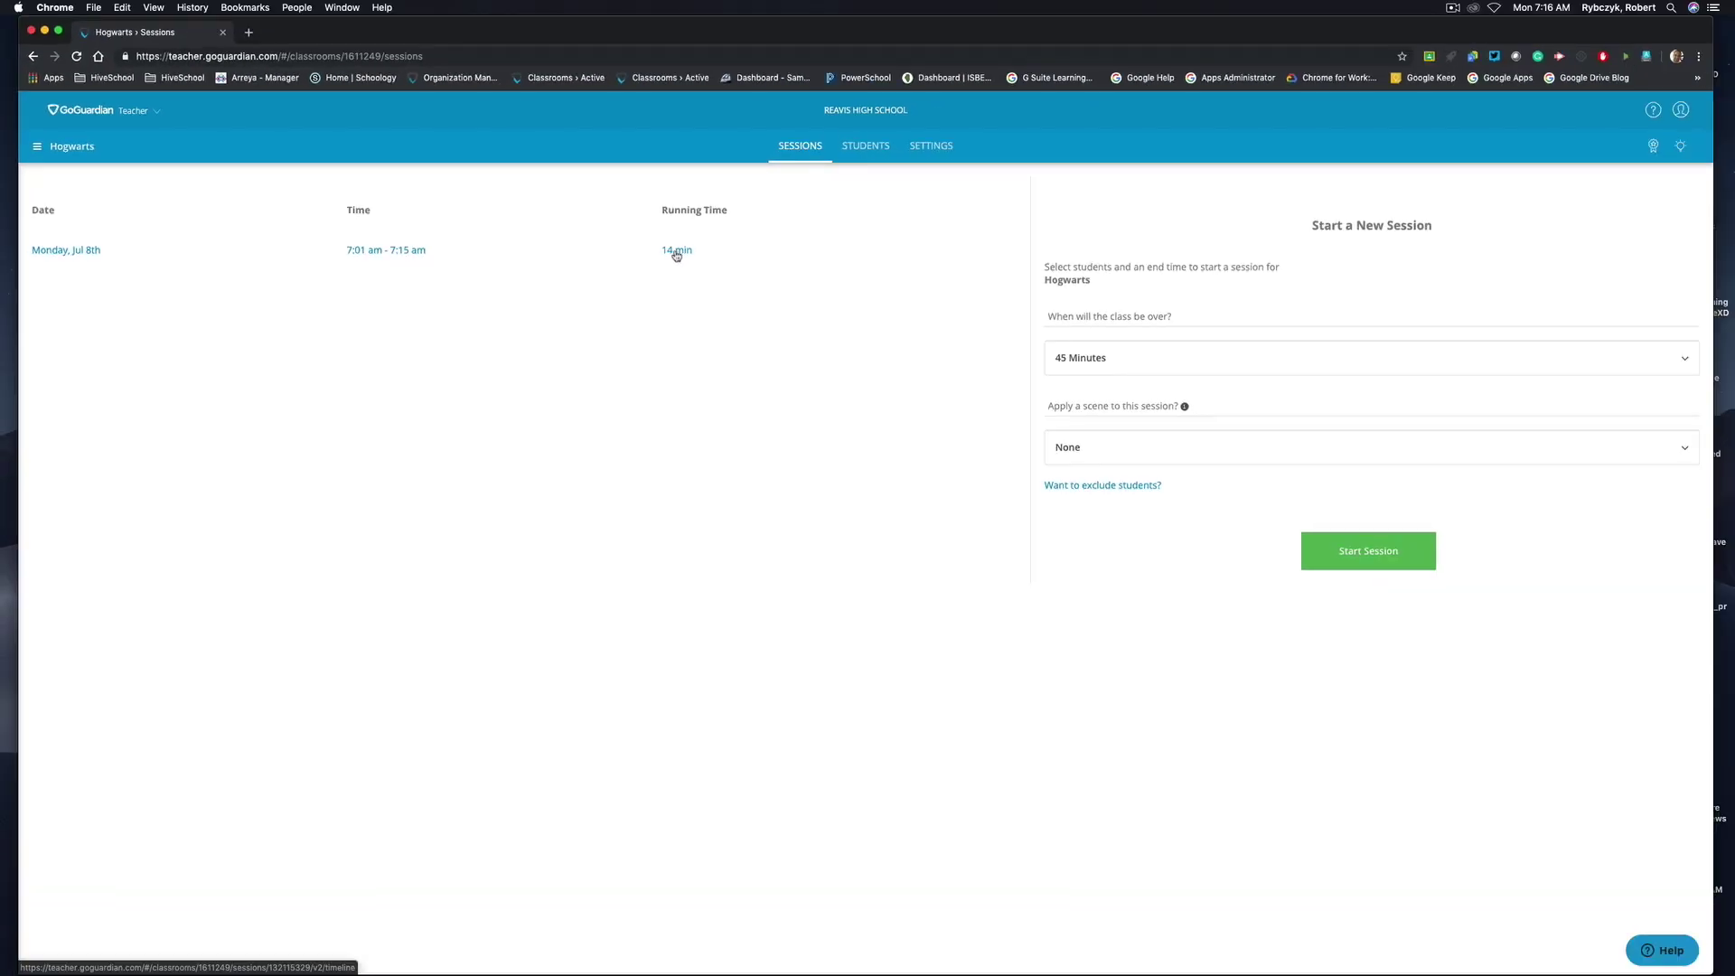
{"action": "left_click", "coordinate": [679, 256]}
{"action": "left_click_drag", "start_coordinate": [631, 322], "coordinate": [849, 331]}
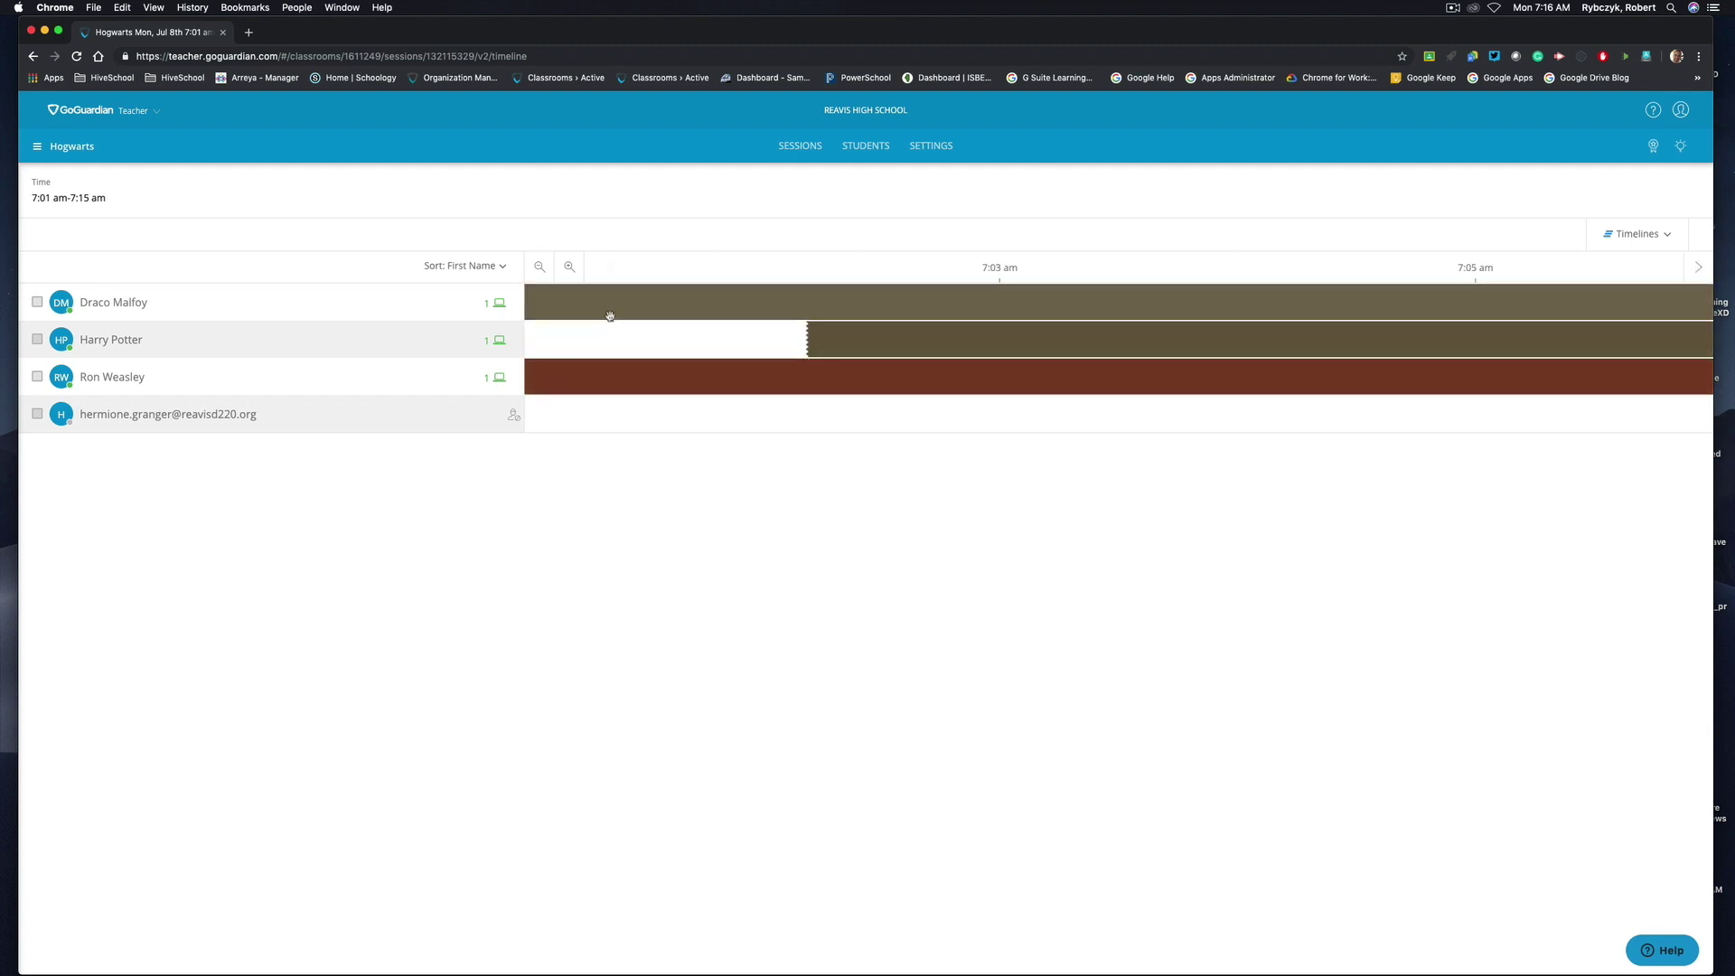
Open the Hogwarts classroom's Reporting settings, where the after-session summary email is Enabled
{"action": "left_click", "coordinate": [945, 149]}
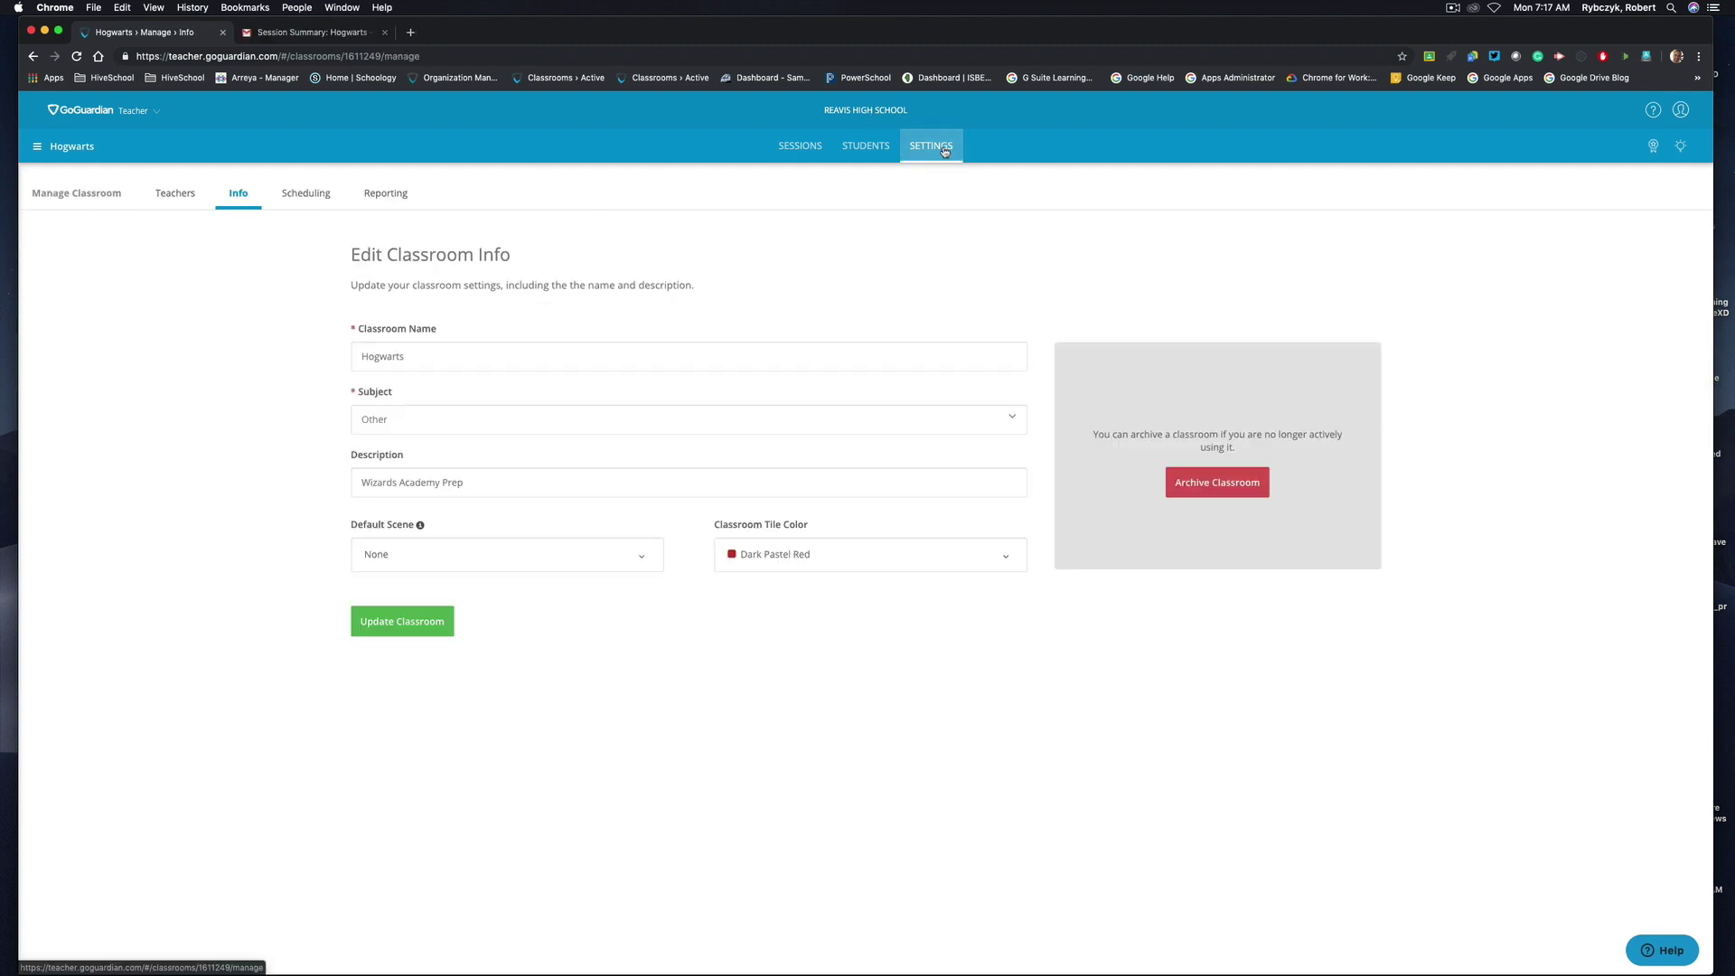
{"action": "left_click", "coordinate": [387, 197]}
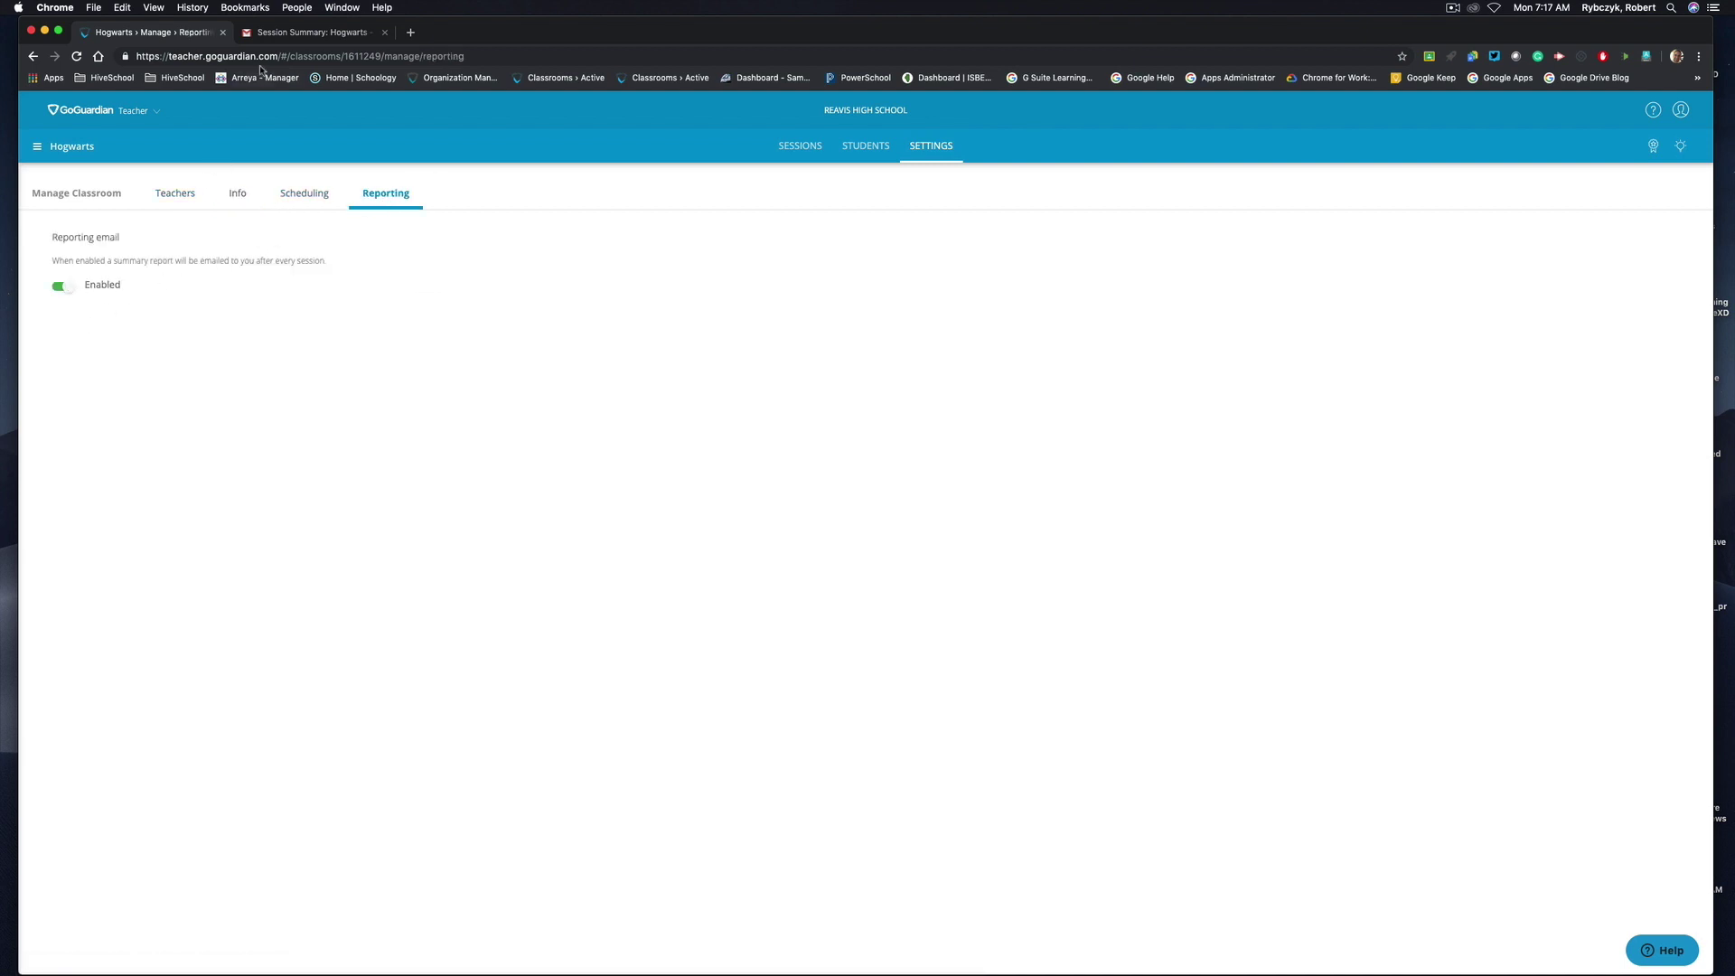
Read the Session Summary: Hogwarts email: 3 students, 95% harrypotter.fandom.com browsing
{"action": "left_click", "coordinate": [312, 31]}
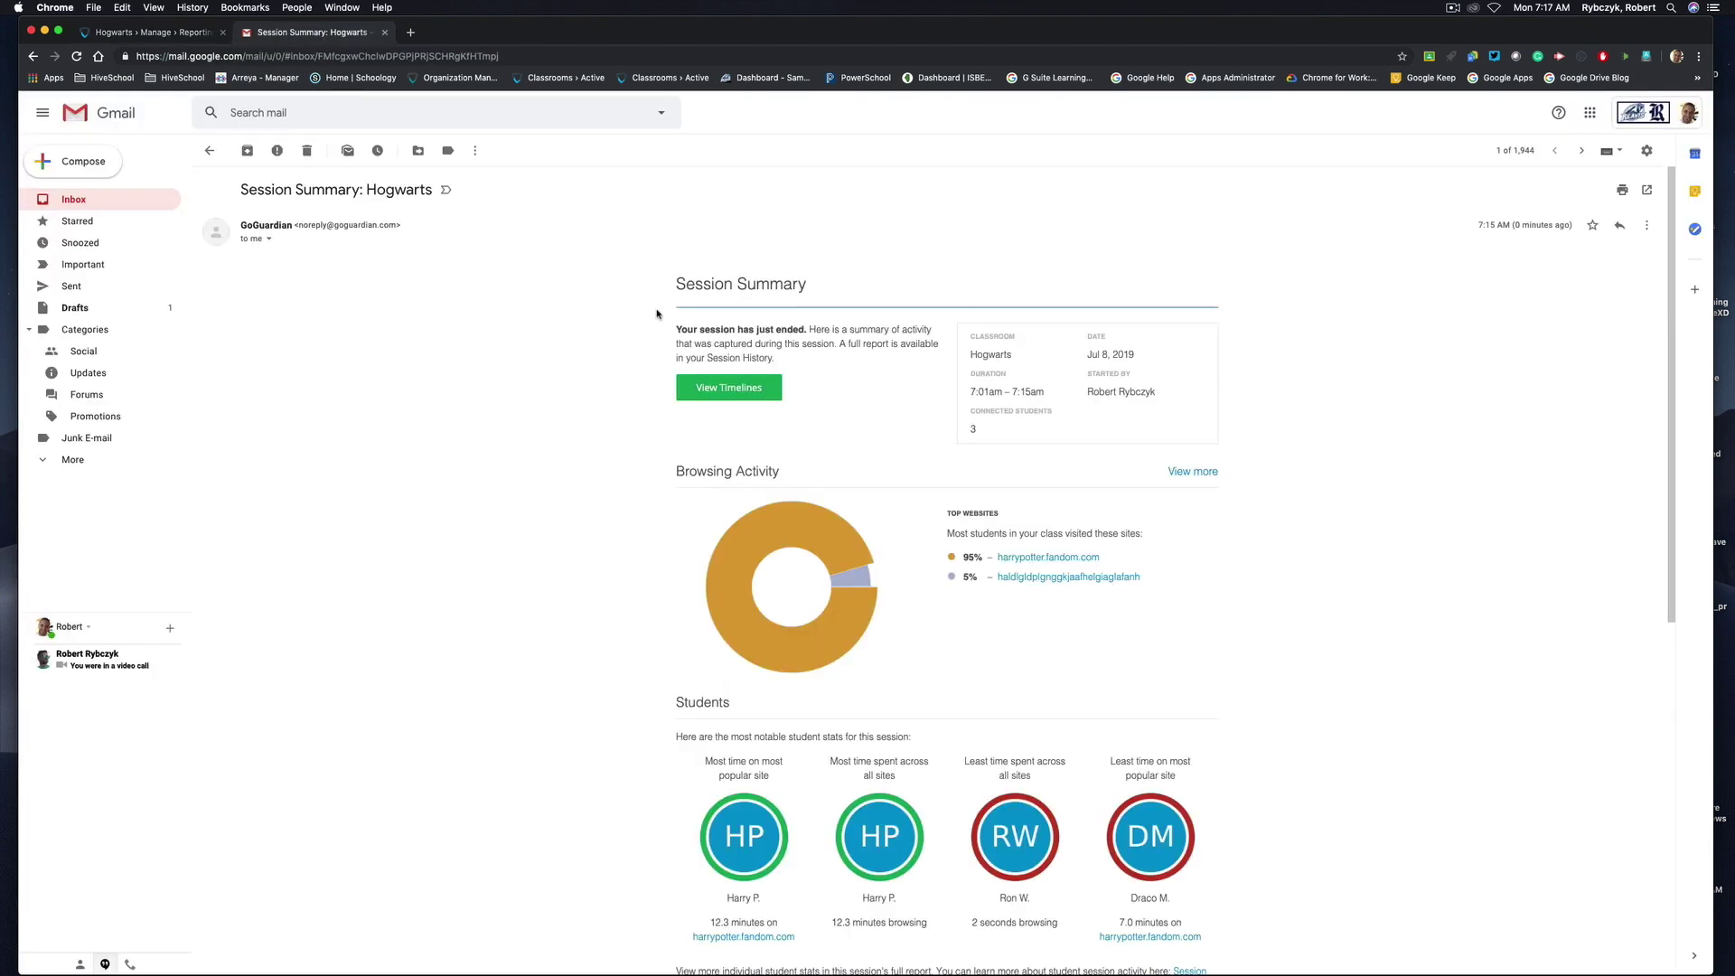
{"action": "scroll", "coordinate": [700, 391], "scroll_direction": "down", "scroll_amount": 2}
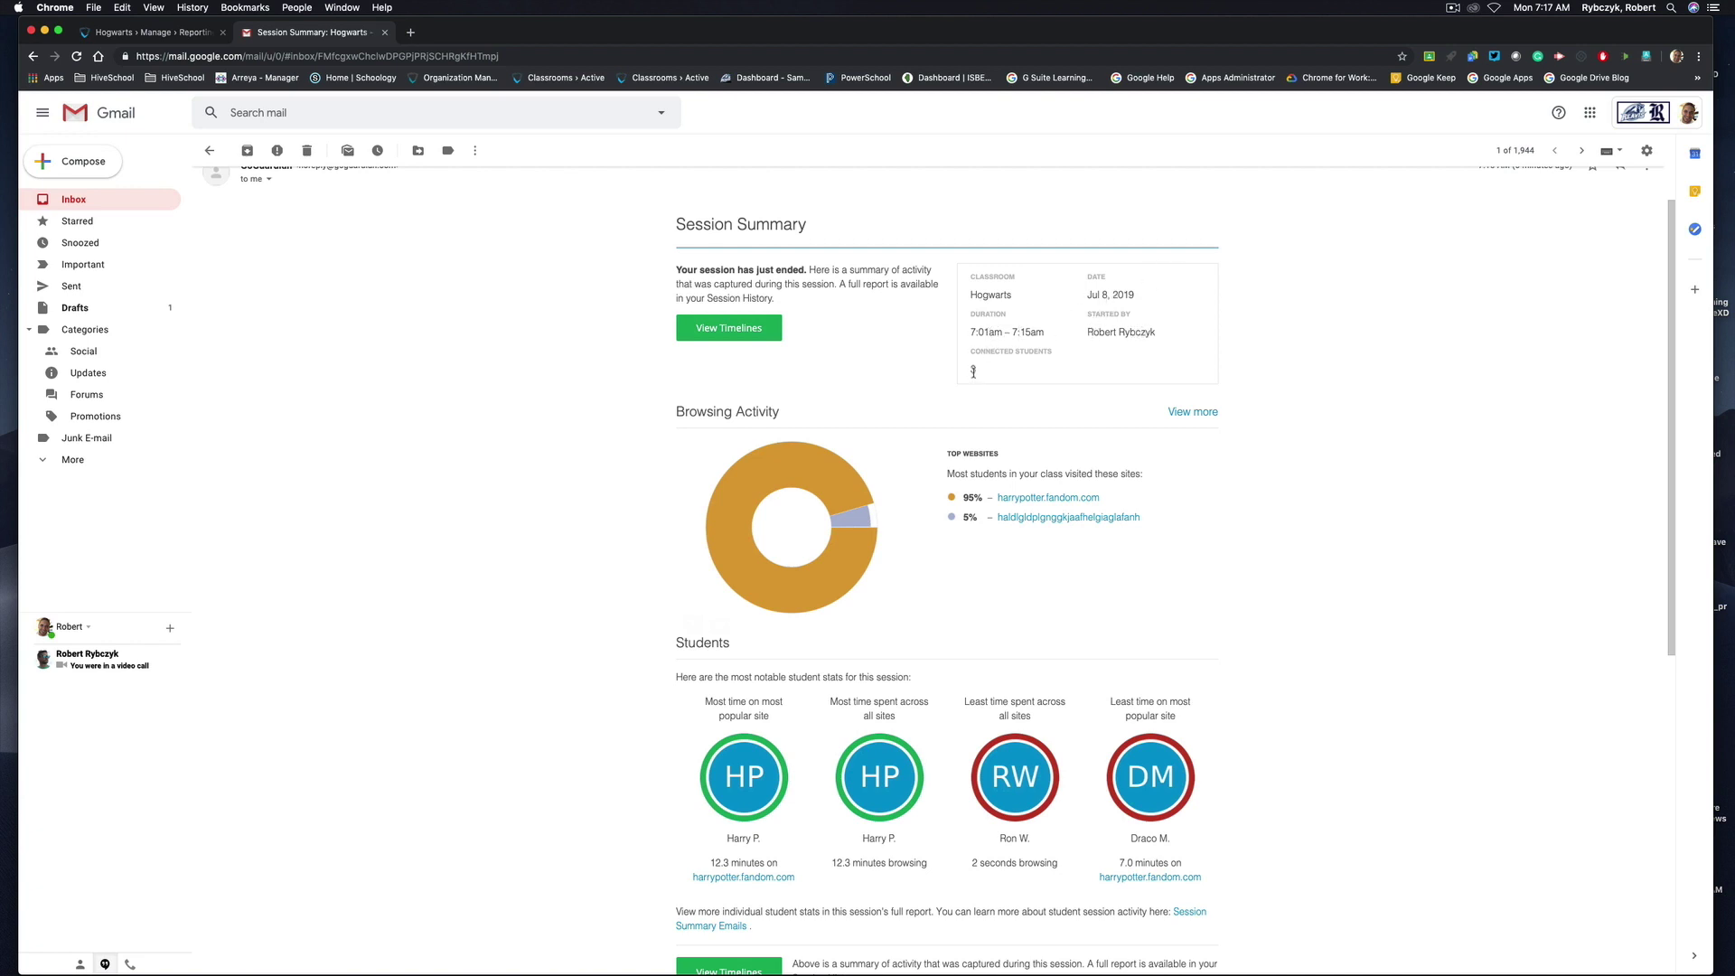
{"action": "scroll", "coordinate": [777, 389], "scroll_direction": "down", "scroll_amount": 5}
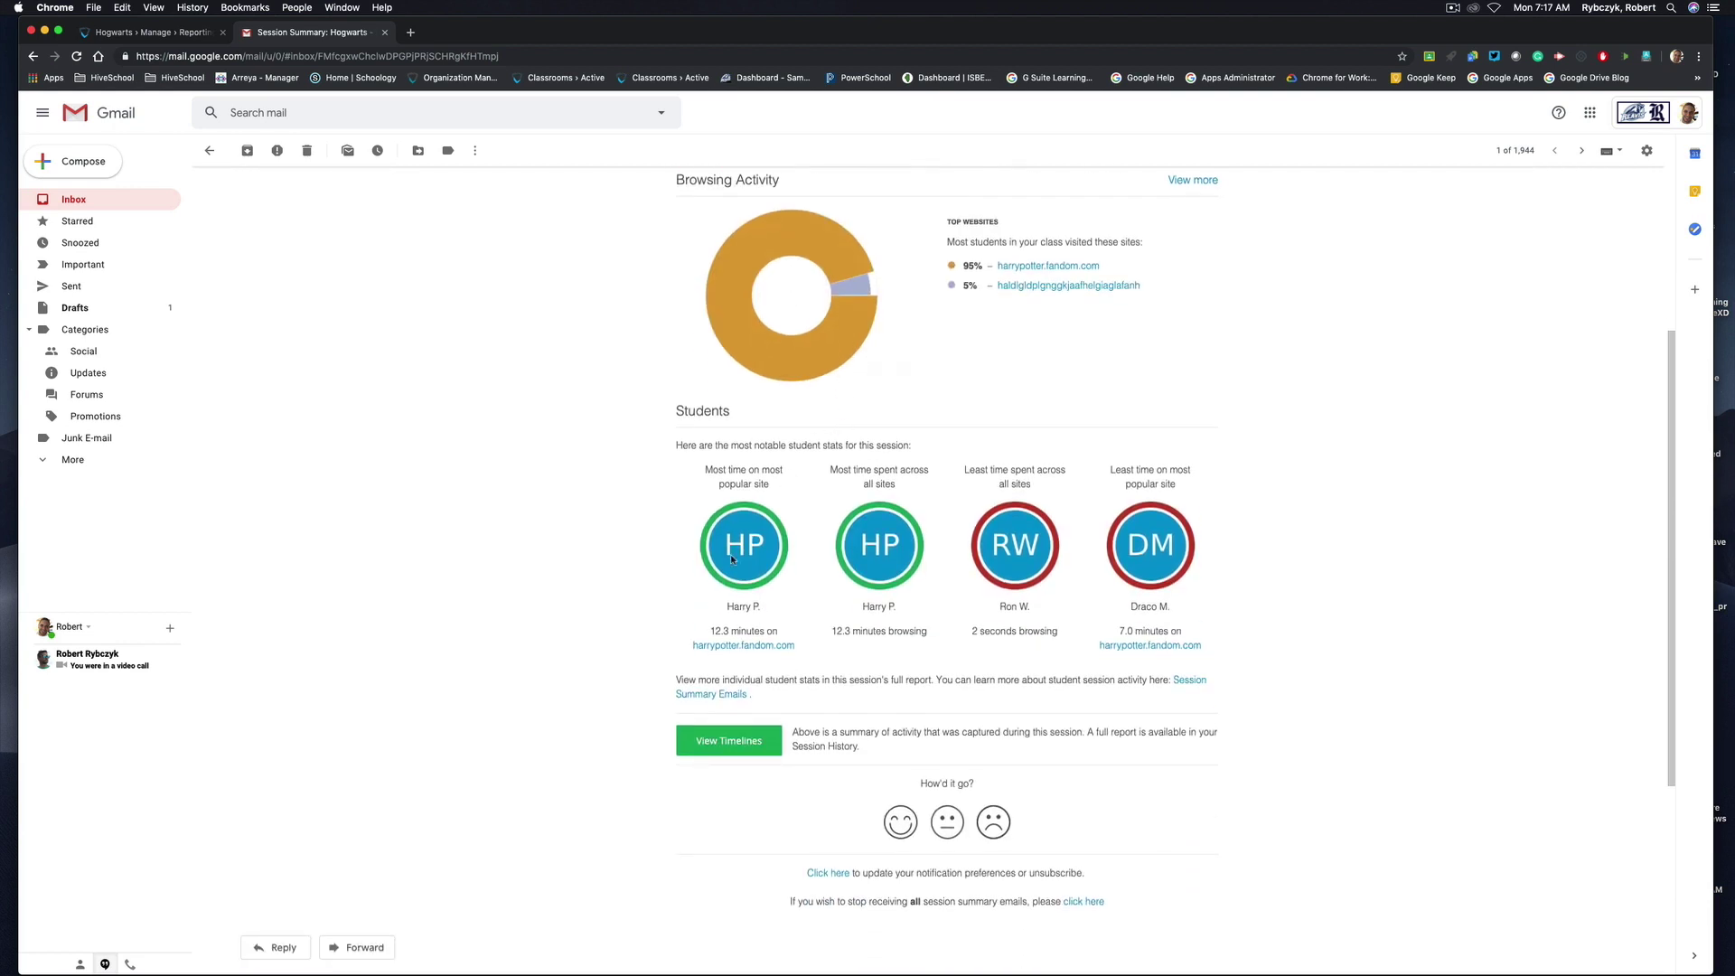
{"action": "scroll", "coordinate": [786, 569], "scroll_direction": "down", "scroll_amount": 2}
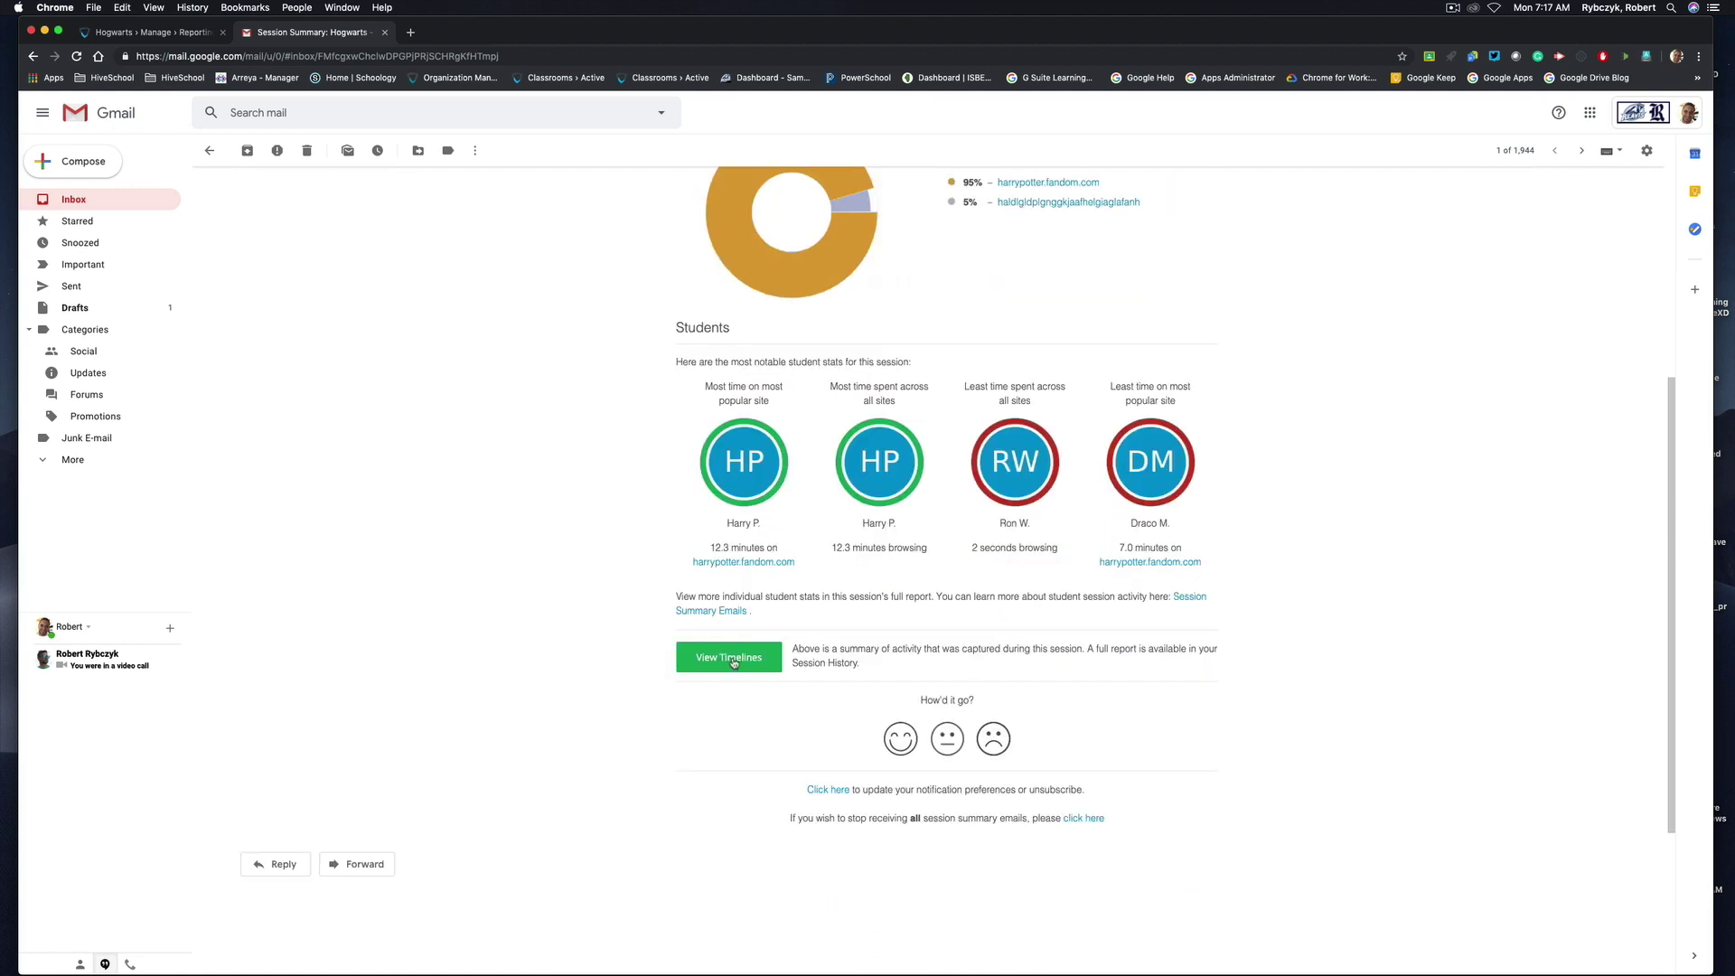
Open the session timeline from the email, then go through All Classrooms to the Scenes list showing Test Scene
{"action": "left_click", "coordinate": [733, 659]}
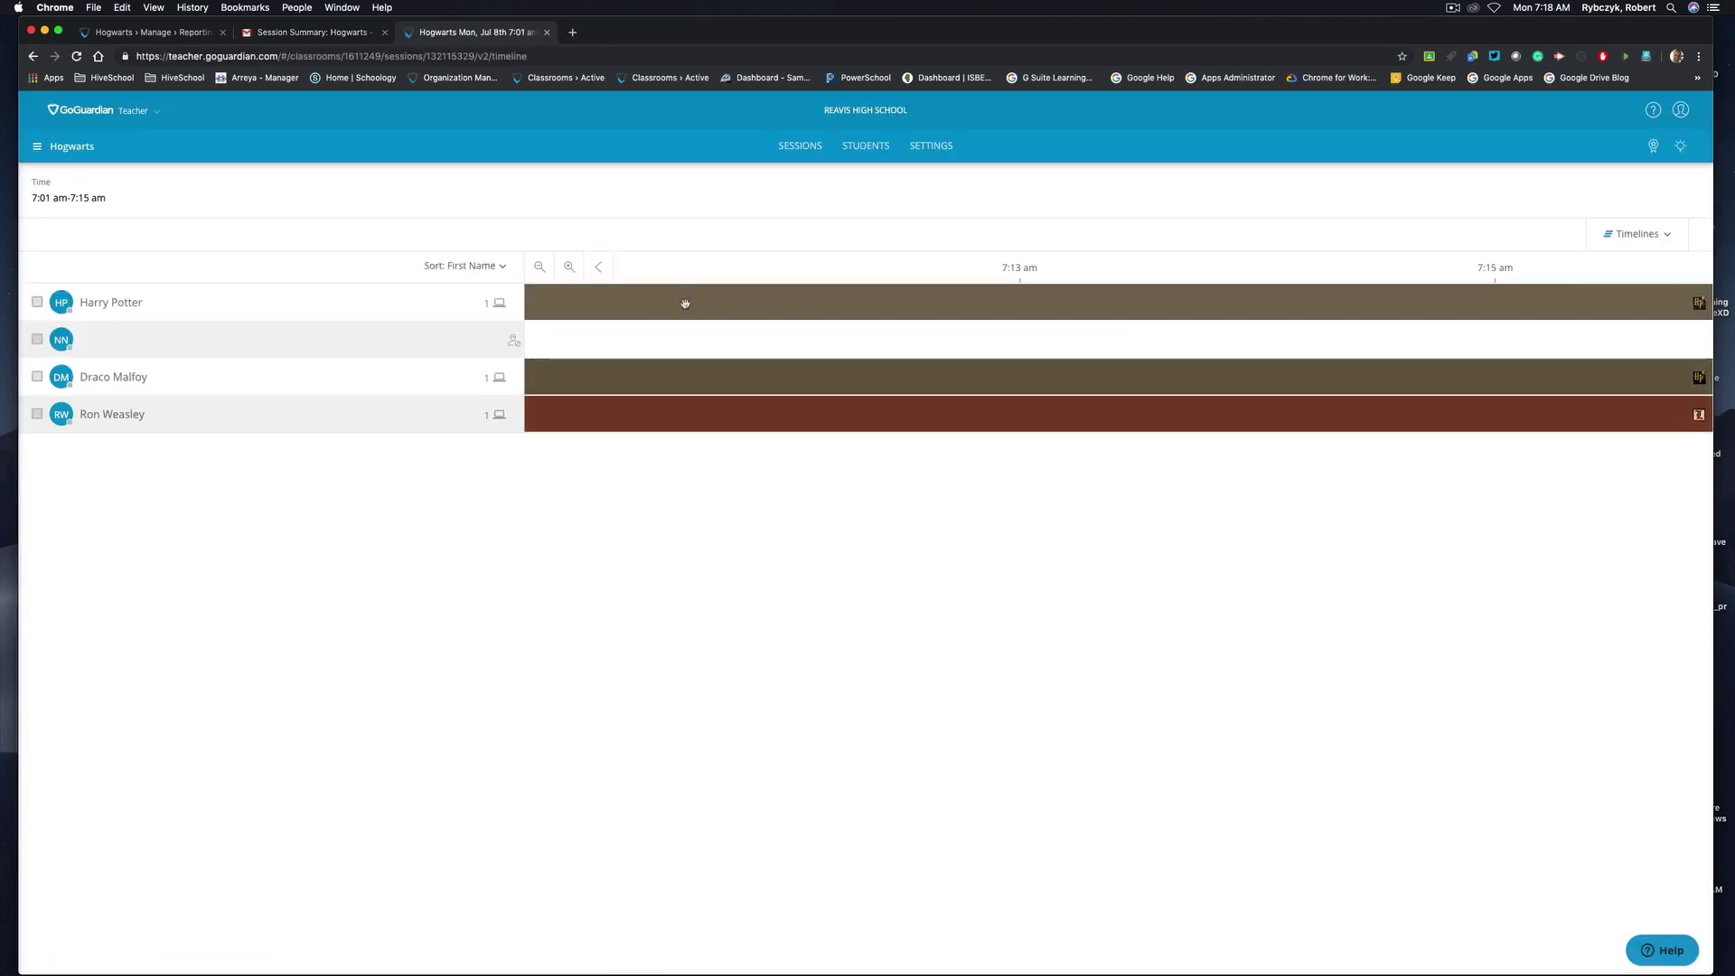
{"action": "left_click", "coordinate": [41, 148]}
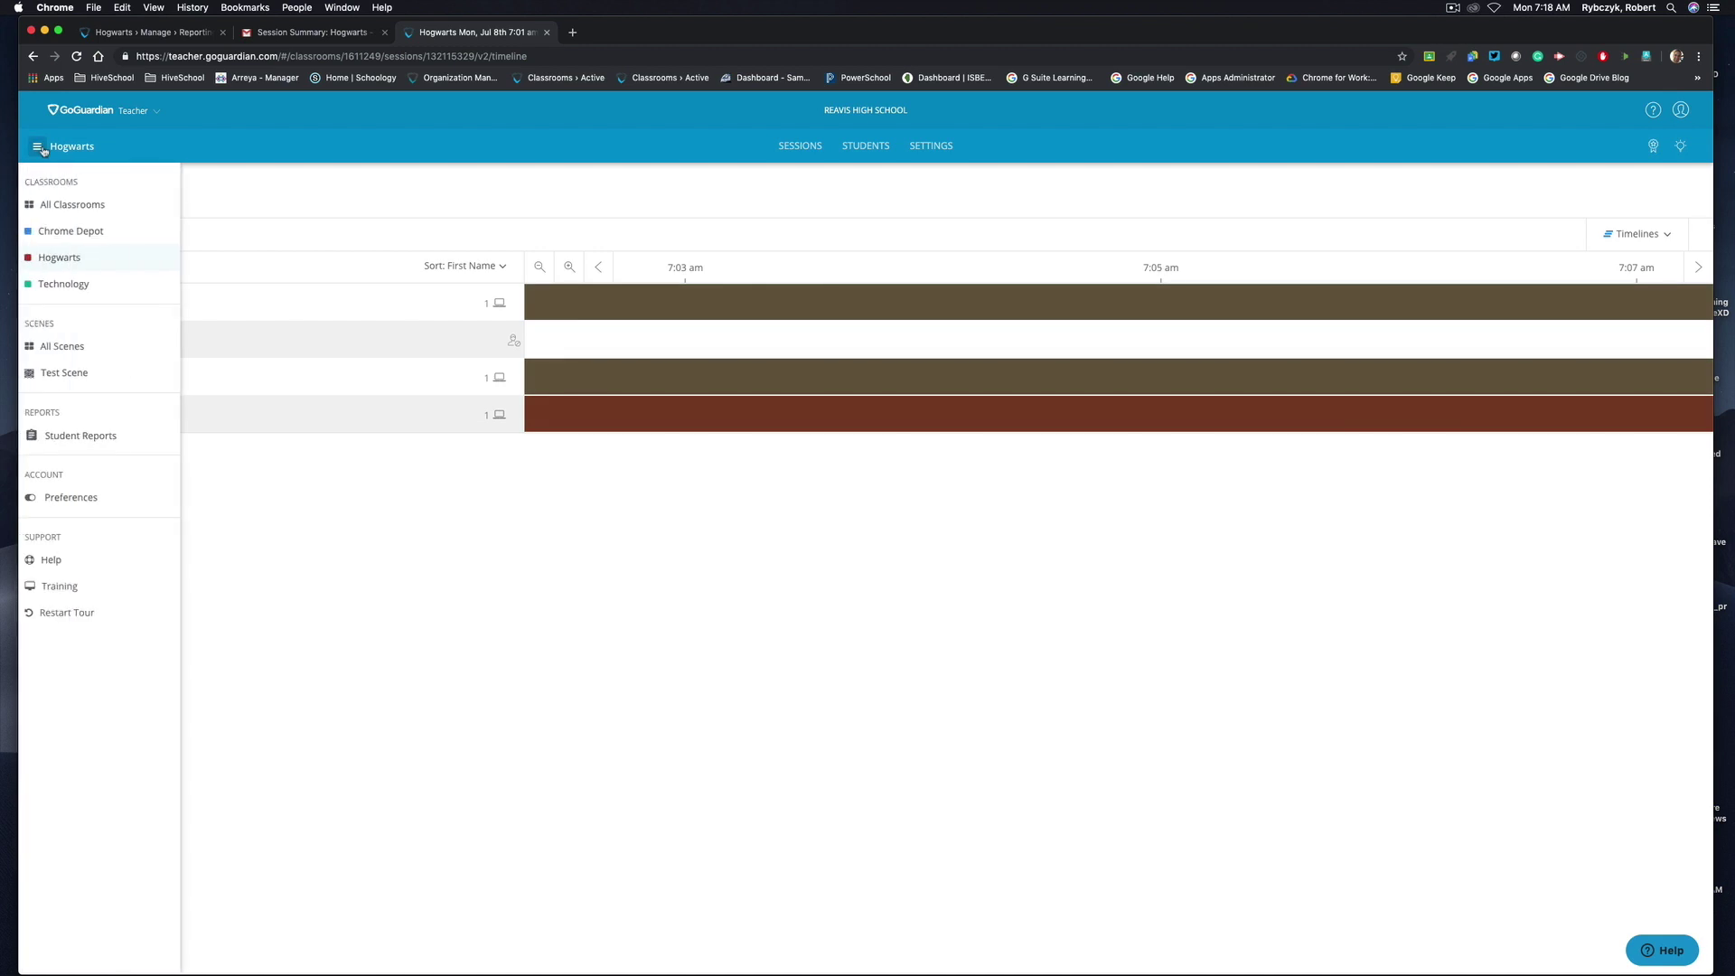
{"action": "left_click", "coordinate": [76, 204]}
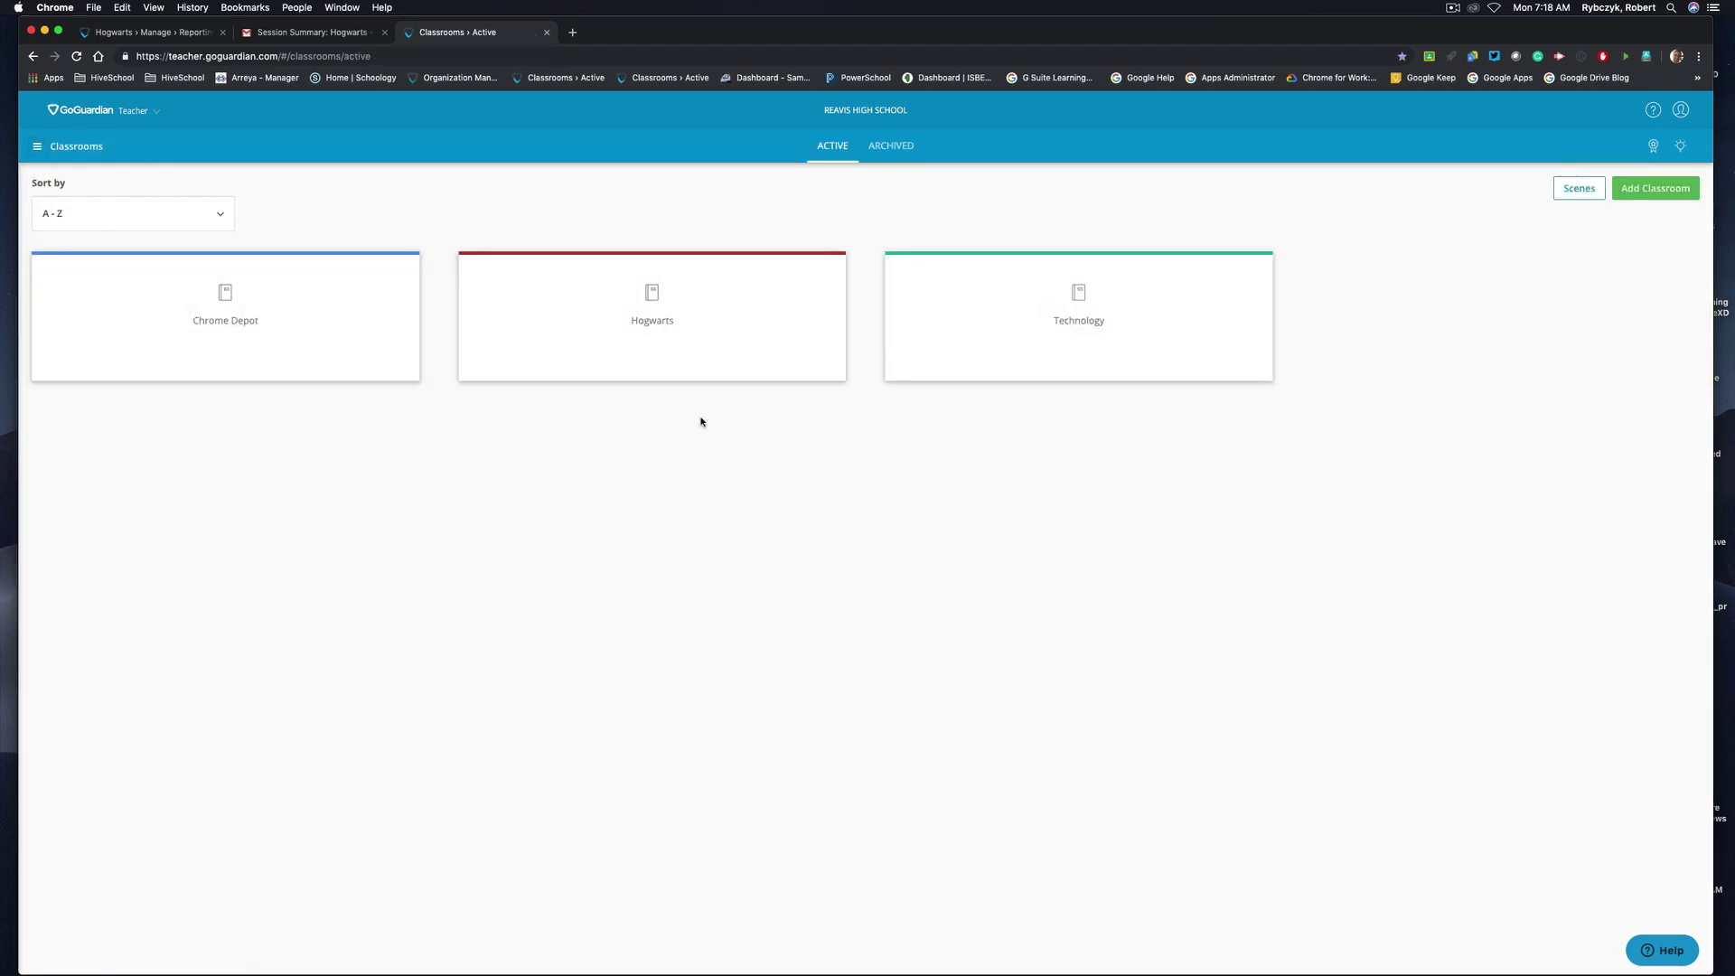
{"action": "left_click", "coordinate": [1559, 192]}
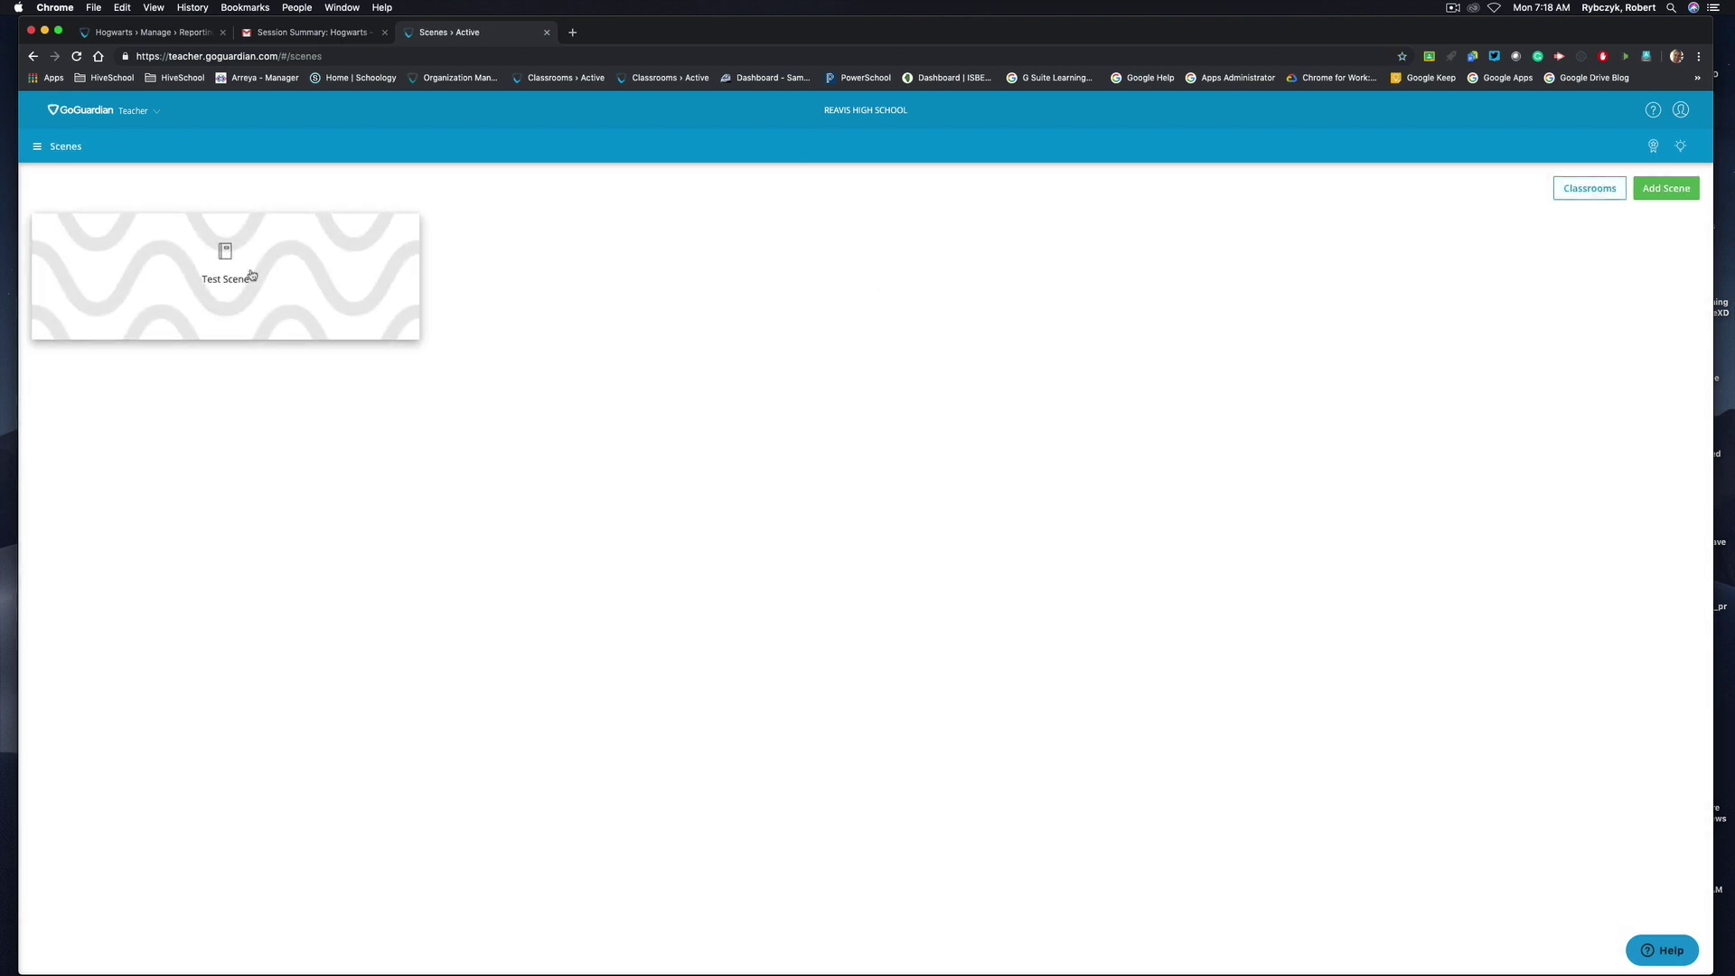